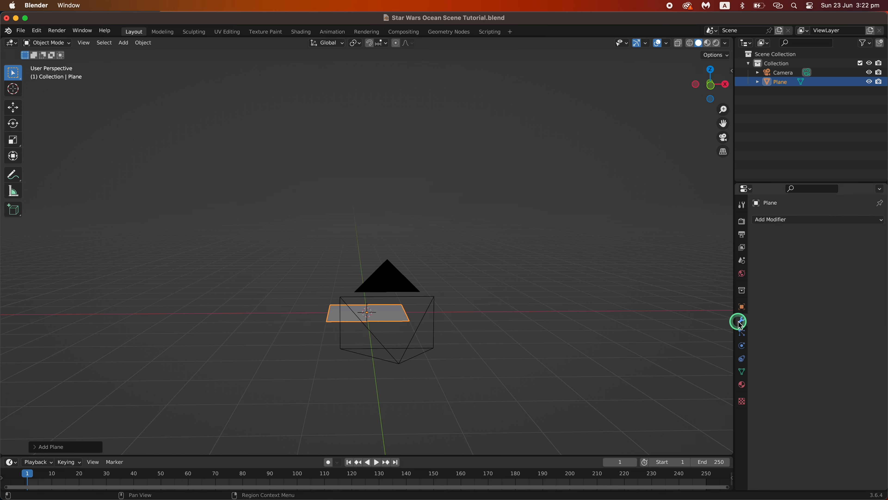
# Step: Add an Ocean modifier to the plane
pyautogui.click(776, 219)
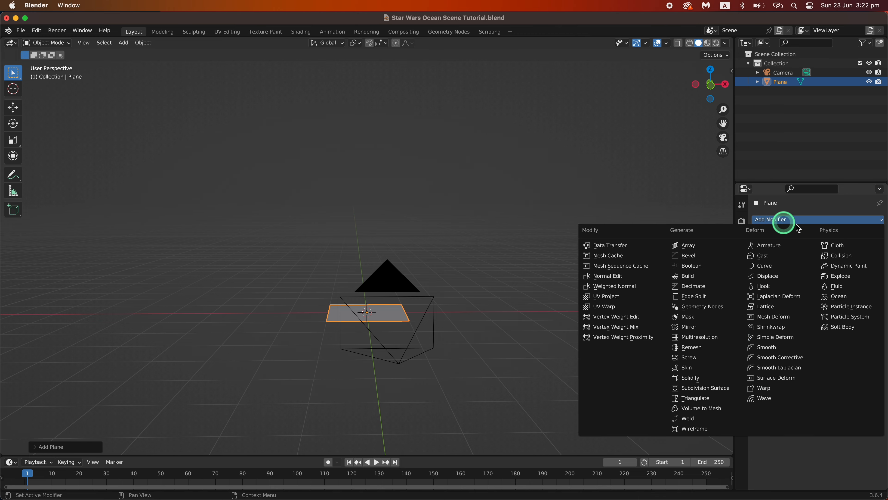
pyautogui.click(847, 296)
pyautogui.scroll(-5, 602, 194)
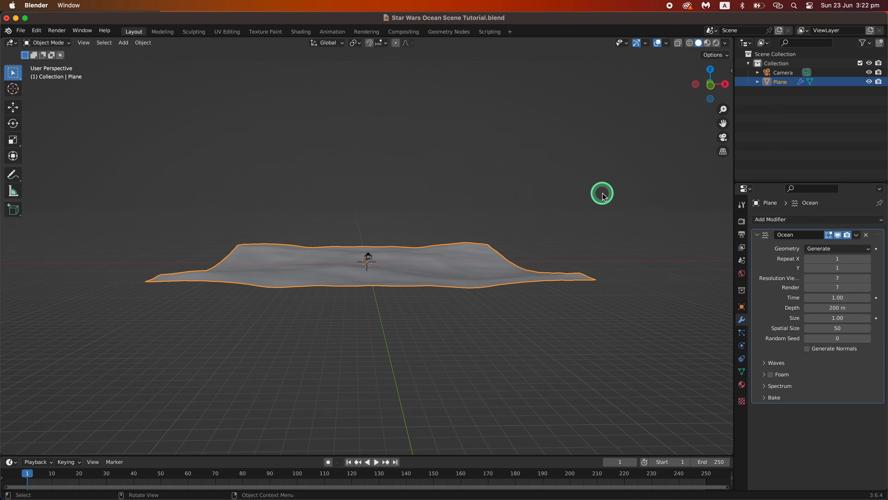
pyautogui.moveTo(479, 140); pyautogui.dragTo(482, 181, button='middle')
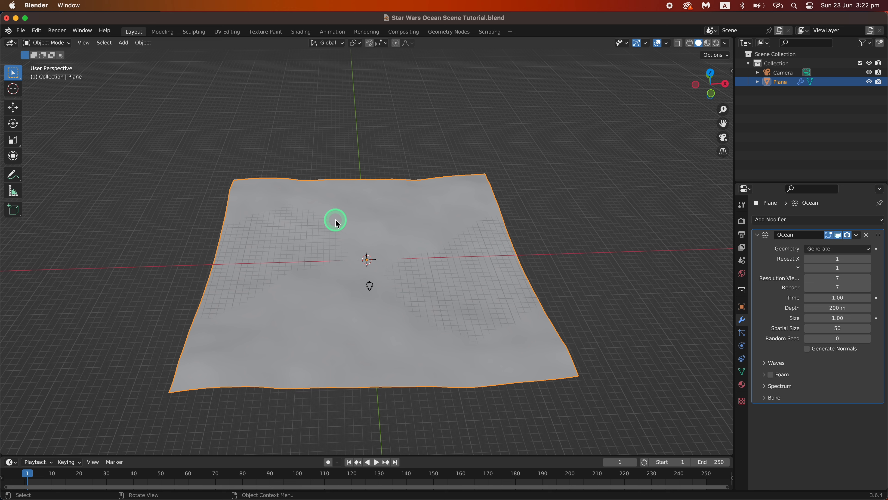
# Step: Set the Ocean modifier's Repeat X and Repeat Y to 5
pyautogui.click(850, 260)
pyautogui.press('Return')
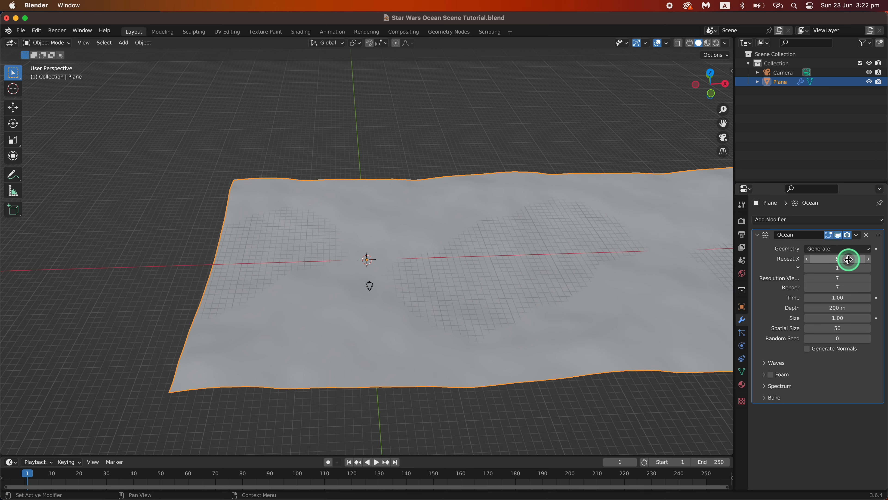
pyautogui.click(846, 267)
pyautogui.write('5')
pyautogui.press('Return')
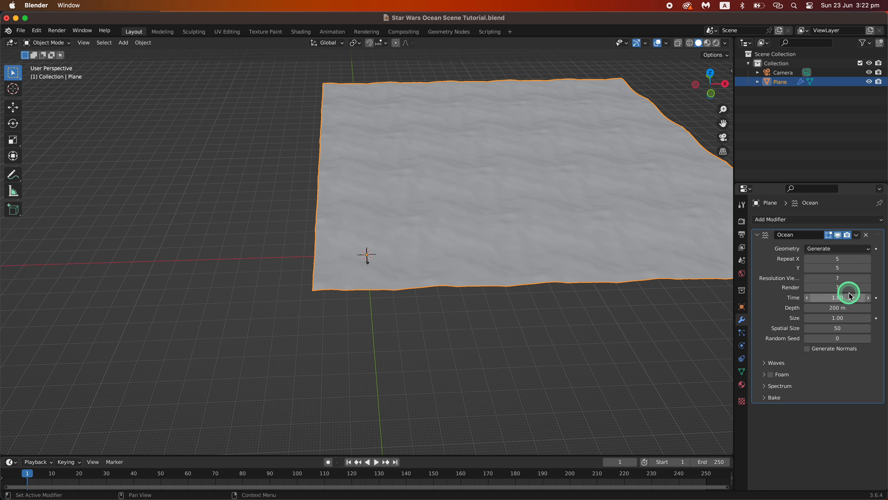
# Step: Set the Ocean modifier's render resolution to 20
pyautogui.click(845, 287)
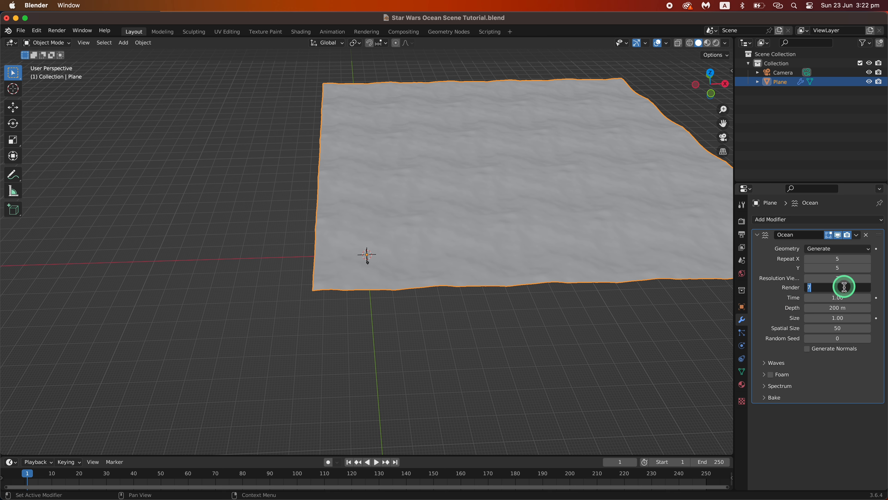
pyautogui.write('20')
pyautogui.press('Return')
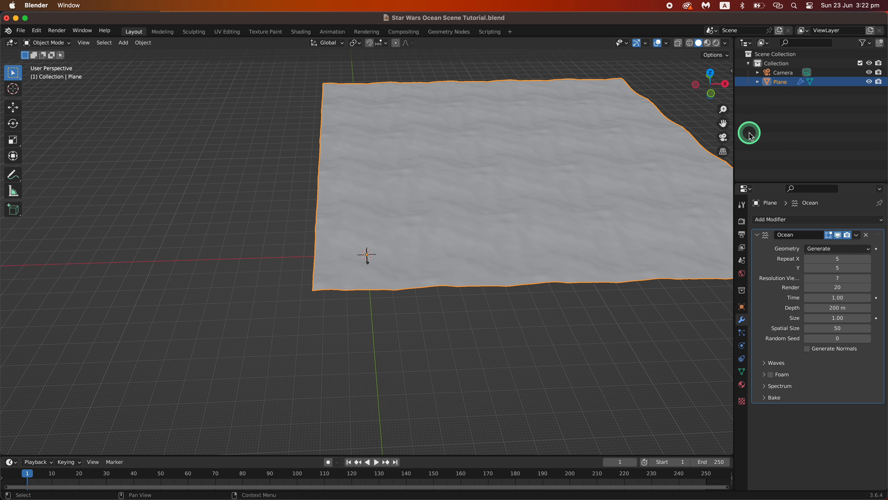
pyautogui.moveTo(721, 123); pyautogui.dragTo(608, 176)
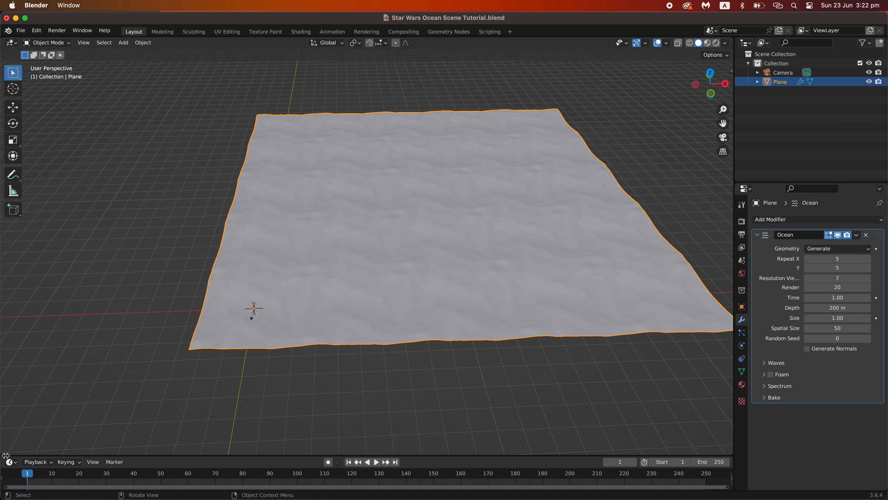
# Step: Play the animation briefly to check whether the ocean surface moves
pyautogui.press('space')
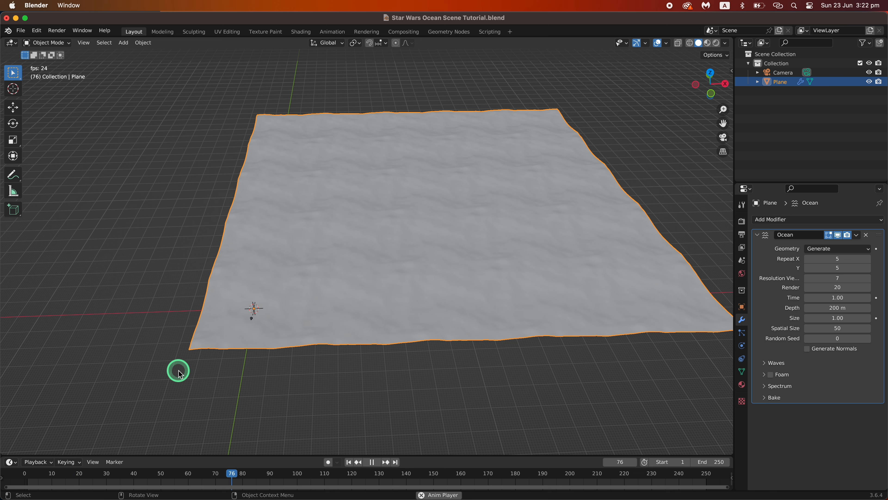
pyautogui.press('space')
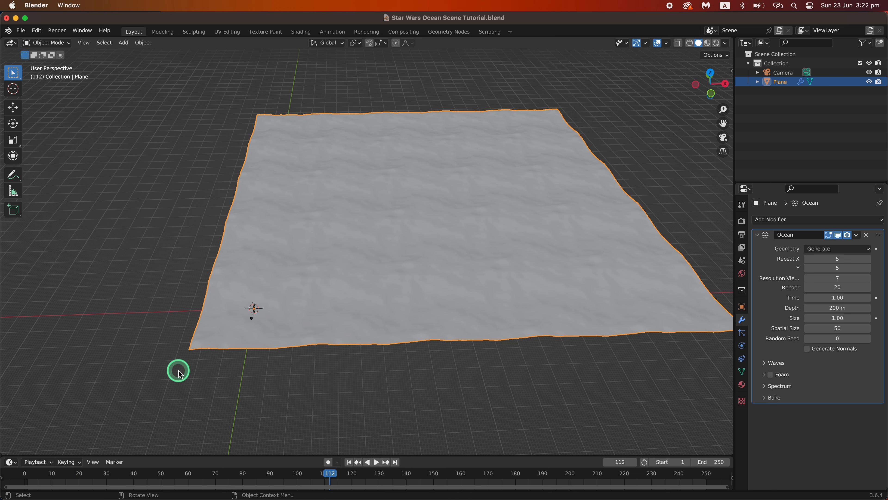
# Step: Insert a keyframe on the Ocean modifier's Time value of 1.00 at frame 1
pyautogui.moveTo(330, 478); pyautogui.dragTo(52, 476)
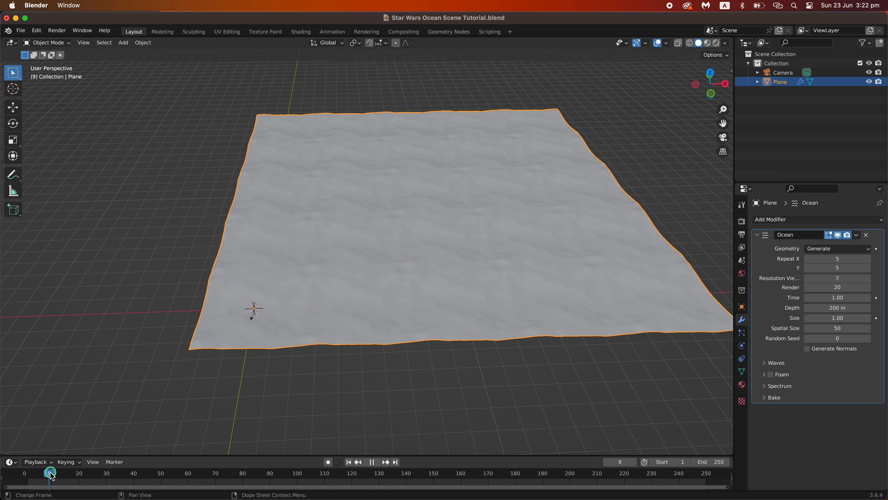
pyautogui.rightClick(831, 298)
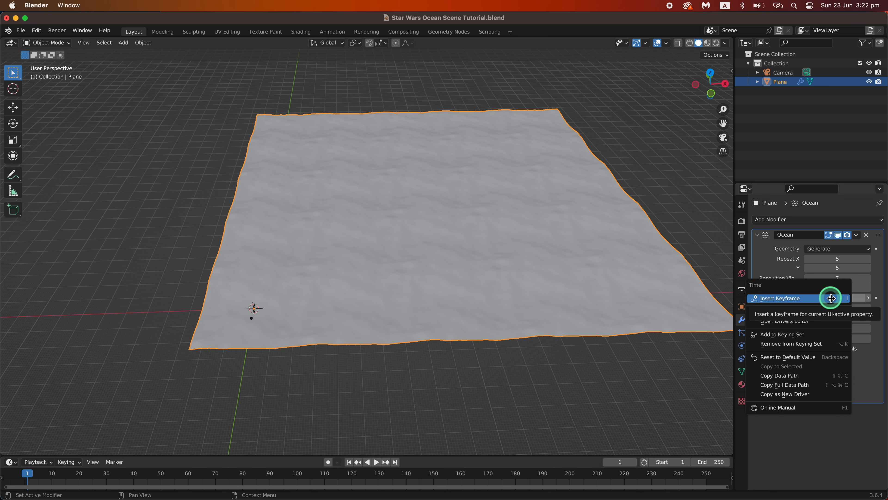
pyautogui.click(831, 297)
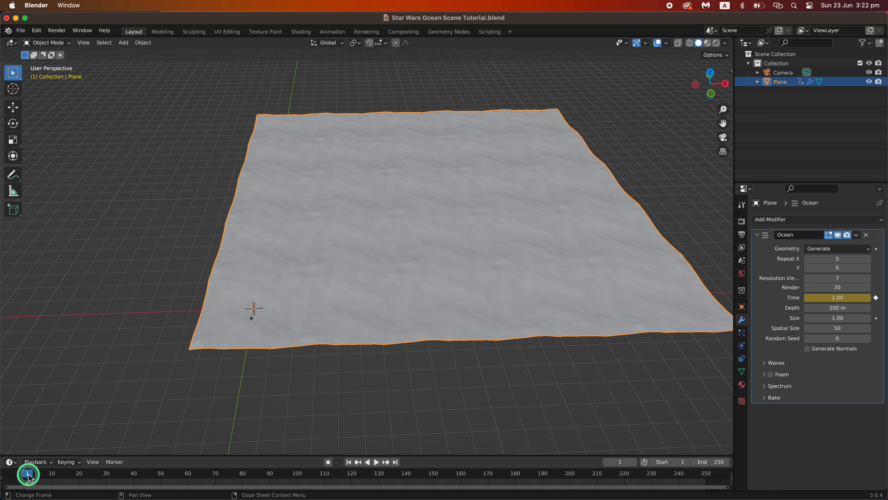
# Step: At frame 170, set the Ocean modifier's Time to 4.00 and insert a keyframe on it
pyautogui.moveTo(21, 473); pyautogui.dragTo(555, 488)
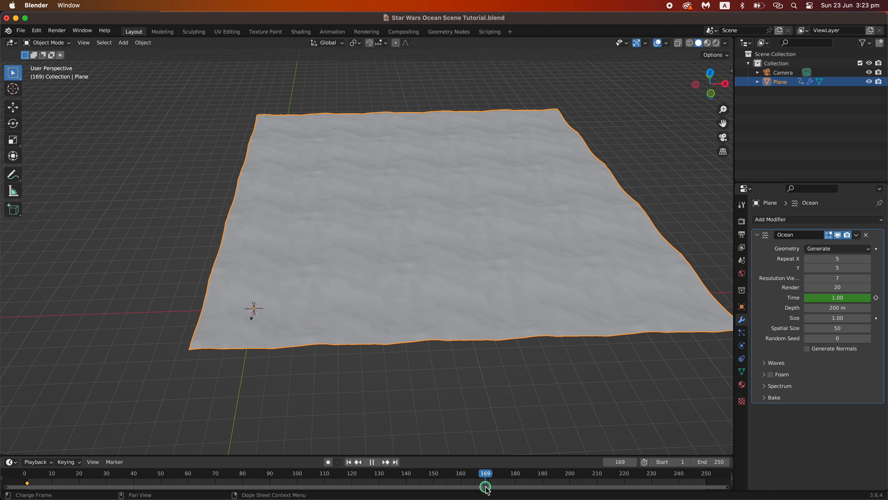
pyautogui.click(831, 301)
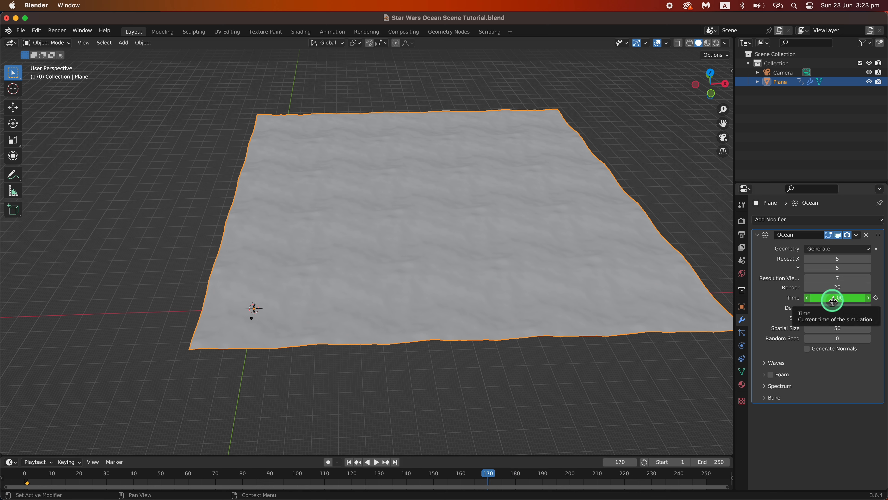
pyautogui.click(833, 301)
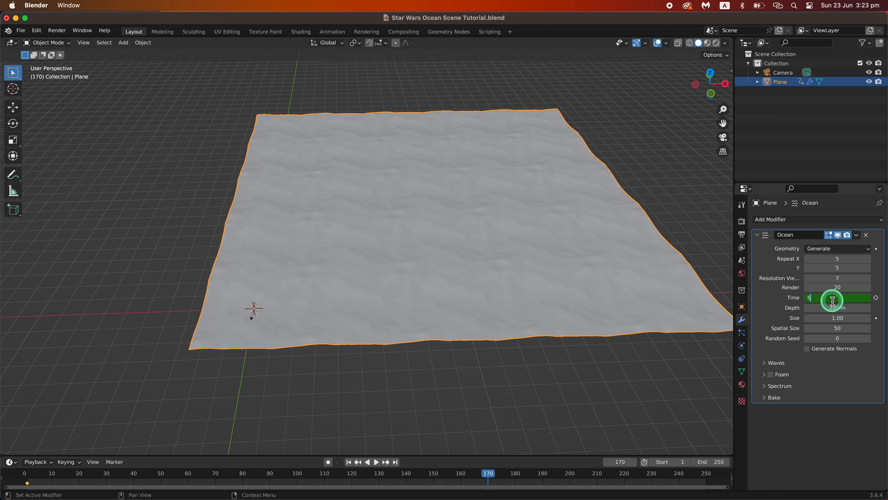
pyautogui.press('Return')
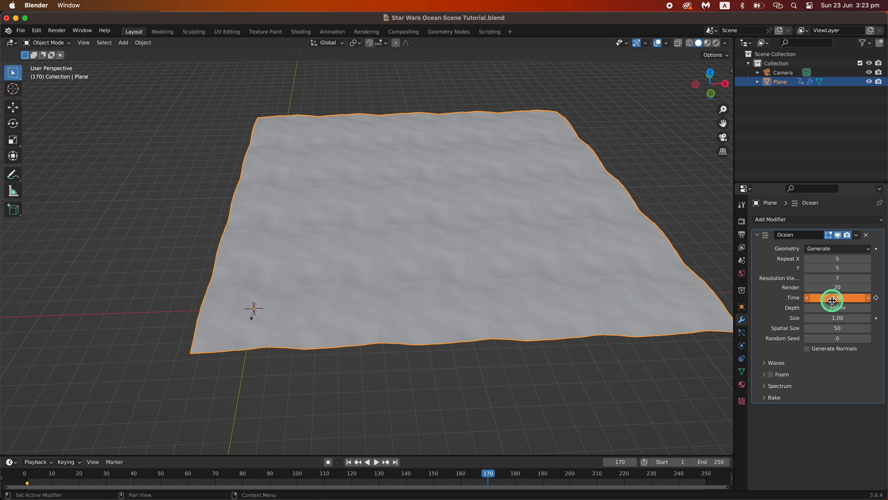
pyautogui.rightClick(832, 300)
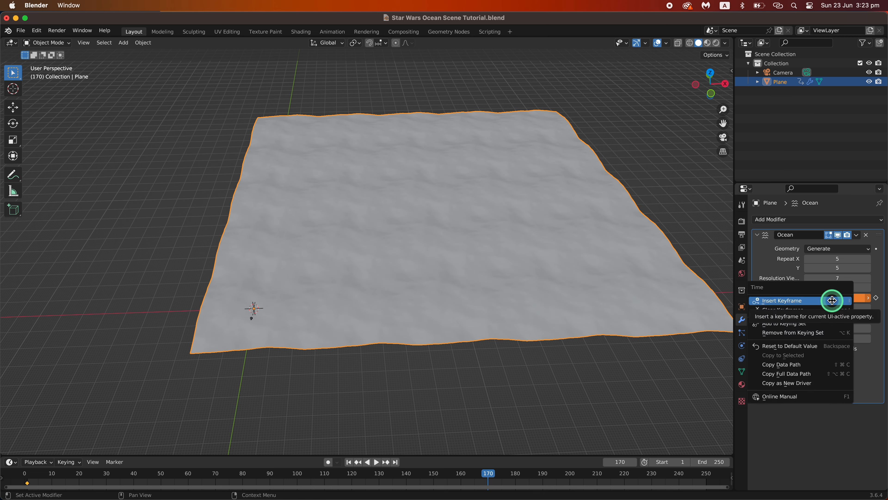
pyautogui.click(832, 300)
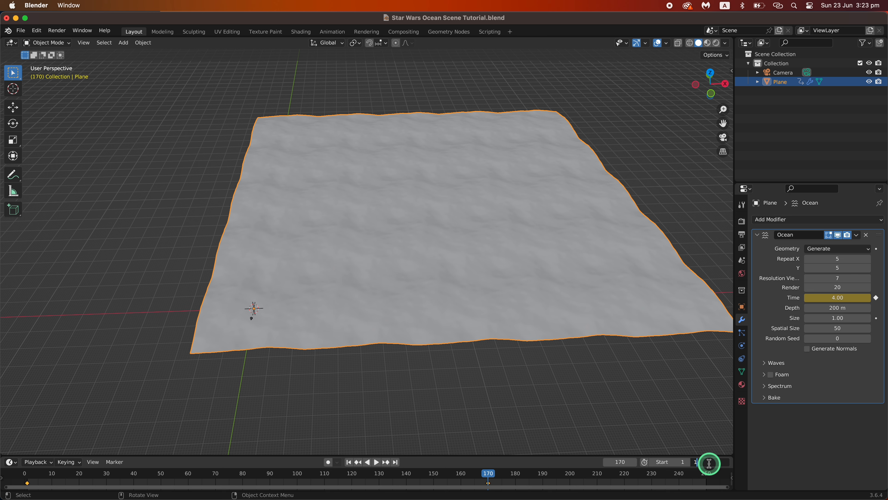
# Step: Set the scene's end frame to 170 and move the first Time keyframe to frame 0
pyautogui.press('Return')
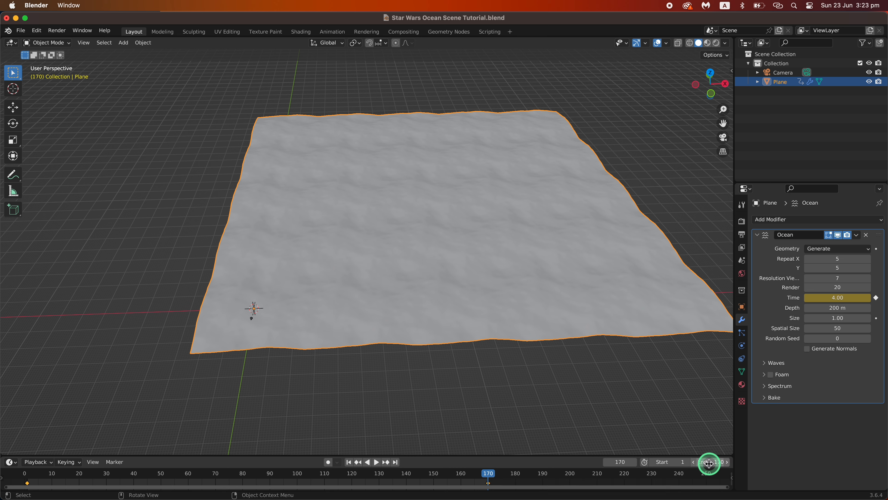
pyautogui.moveTo(495, 474); pyautogui.dragTo(25, 483)
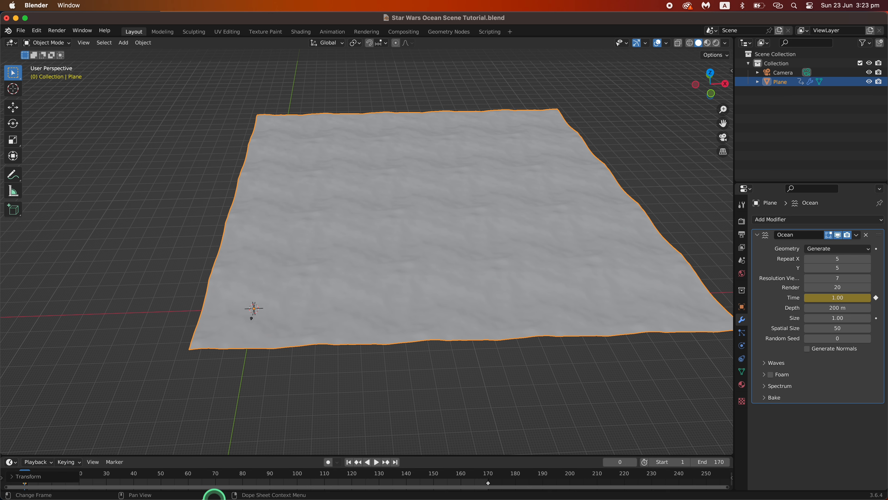
# Step: Scrub through the timeline to preview the wave motion, stopping at frame 90 for a closer look
pyautogui.moveTo(26, 471); pyautogui.dragTo(419, 496)
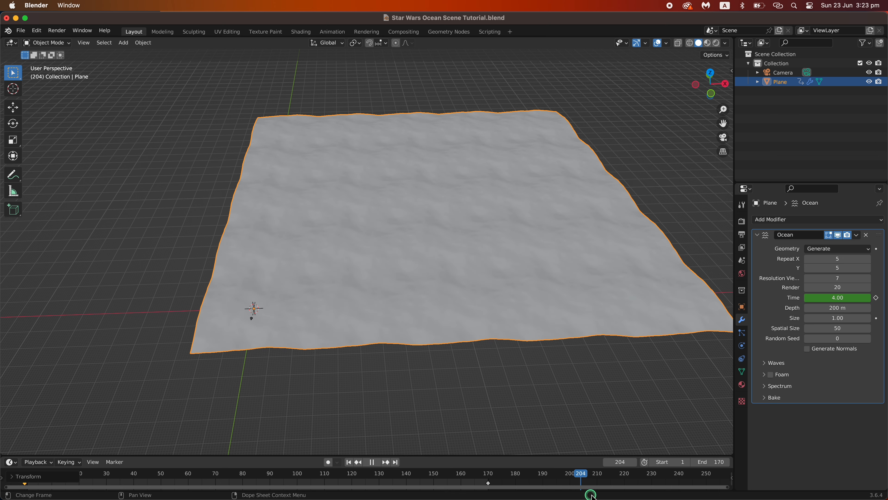
pyautogui.moveTo(591, 494); pyautogui.dragTo(270, 473)
pyautogui.moveTo(341, 292); pyautogui.dragTo(368, 237, button='middle')
pyautogui.scroll(2, 369, 241)
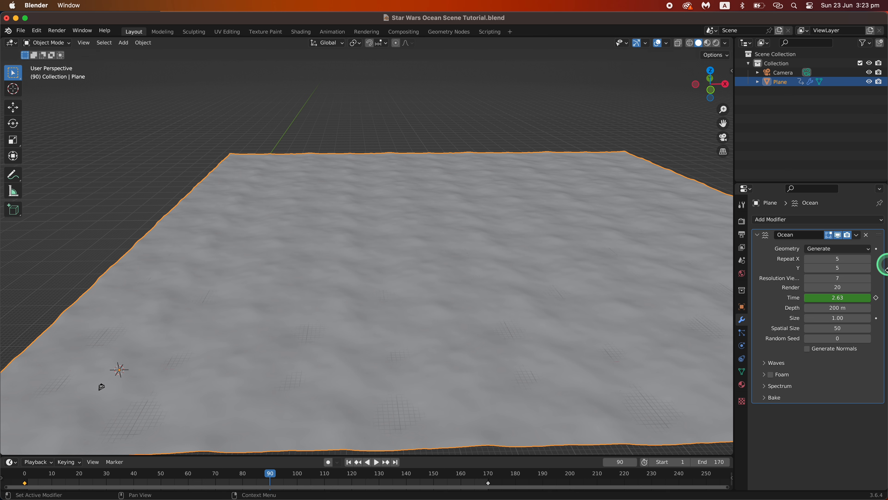
# Step: Set the Ocean modifier's Spatial Size to 100
pyautogui.click(827, 326)
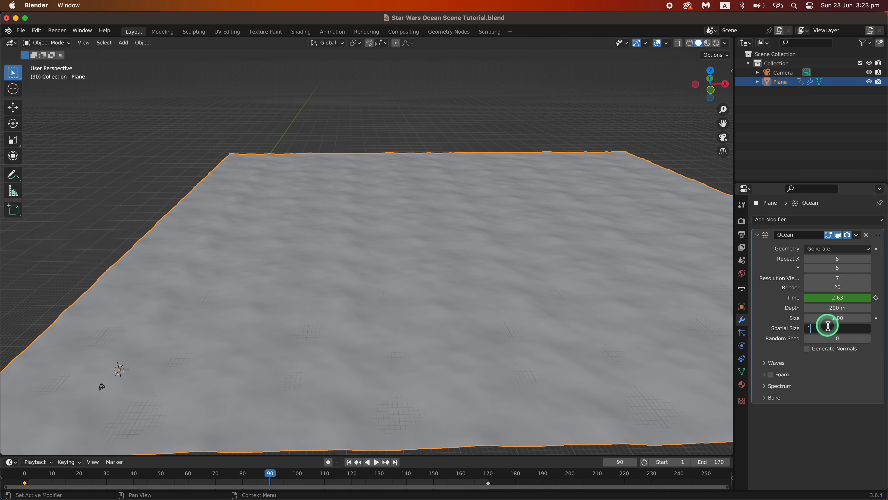
pyautogui.write('100')
pyautogui.press('Return')
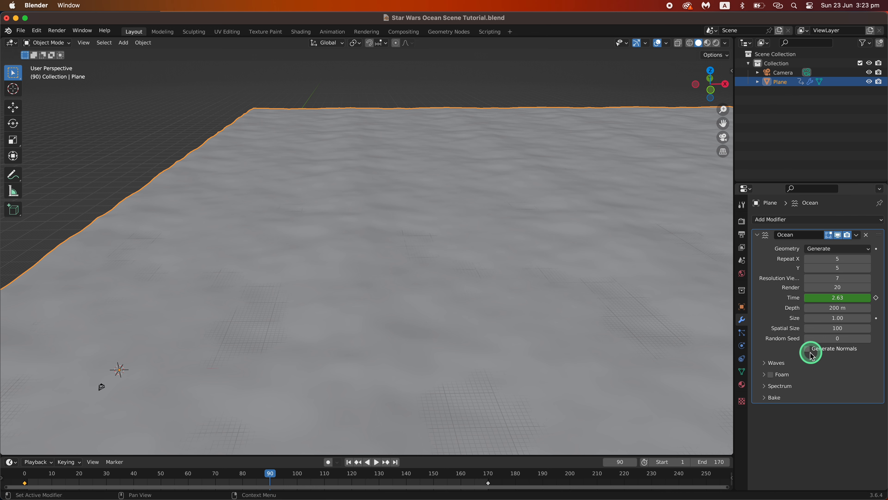
# Step: Set the wave Scale of the Ocean modifier to 1.9
pyautogui.click(764, 366)
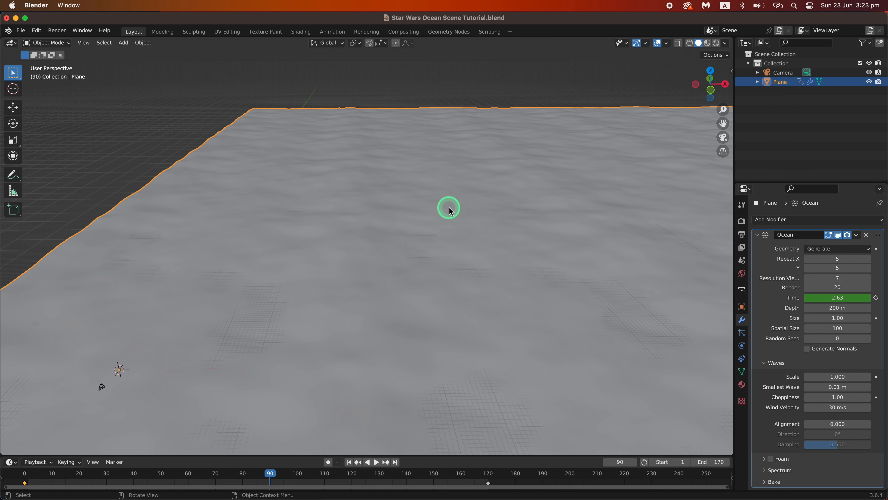
pyautogui.scroll(-5, 449, 208)
pyautogui.click(854, 377)
pyautogui.write('6')
pyautogui.press('Return')
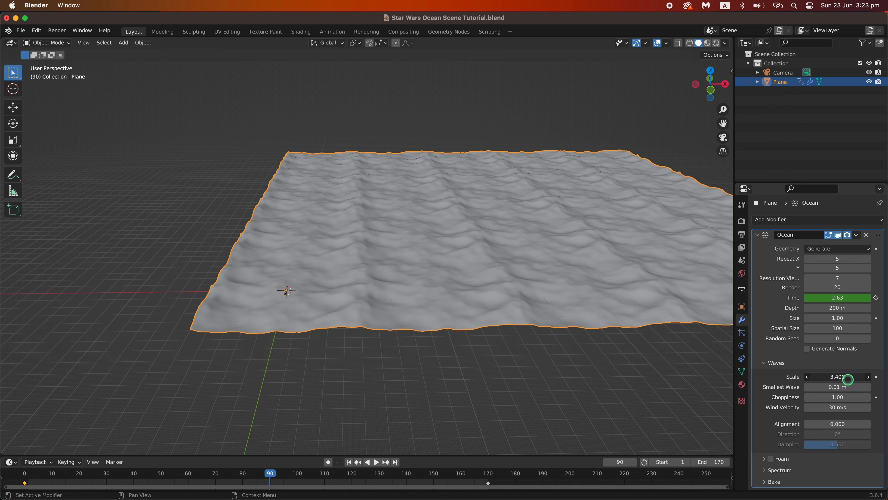
pyautogui.moveTo(852, 379); pyautogui.dragTo(843, 375)
pyautogui.click(836, 377)
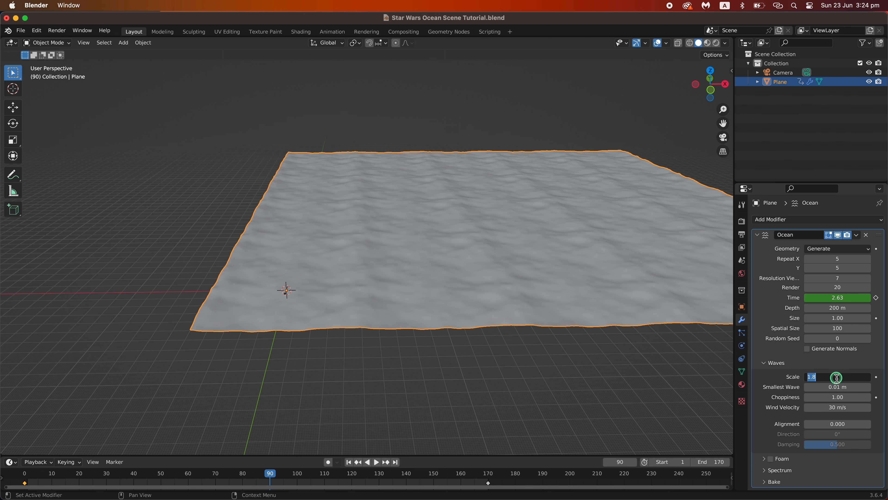
pyautogui.write('1.0')
pyautogui.press('Return')
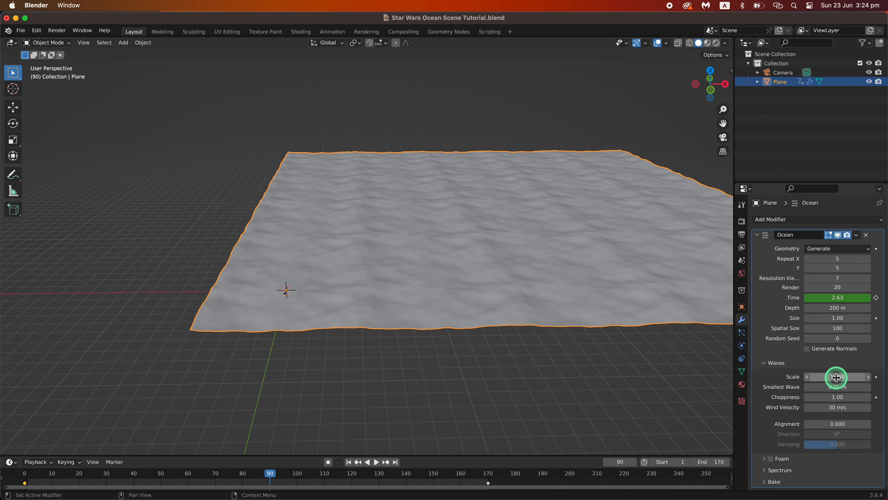
# Step: Select the camera and move it along X to about 92 m, away from the corner of the ocean plane
pyautogui.moveTo(715, 285)
pyautogui.mouseDown(button='middle')
pyautogui.moveTo(715, 307)
pyautogui.moveTo(680, 302)
pyautogui.moveTo(730, 305)
pyautogui.moveTo(722, 301)
pyautogui.mouseUp(button='middle')
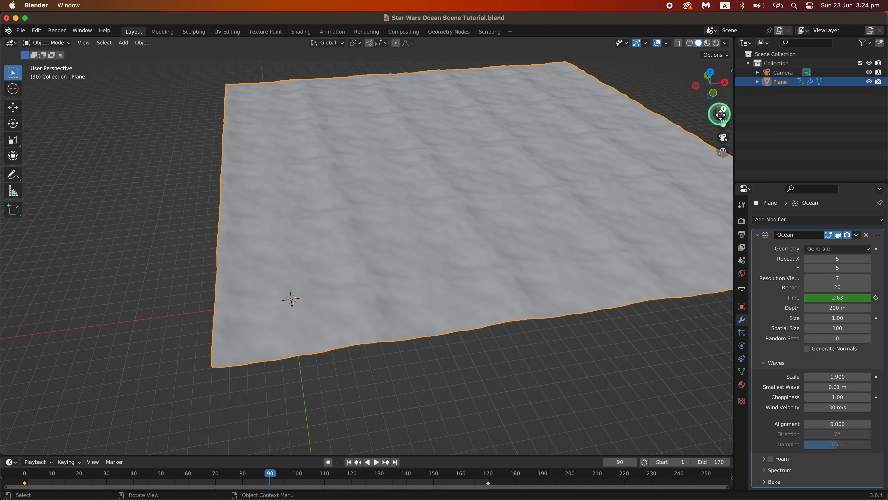
pyautogui.moveTo(723, 122); pyautogui.dragTo(621, 167)
pyautogui.moveTo(480, 109); pyautogui.dragTo(480, 111, button='middle')
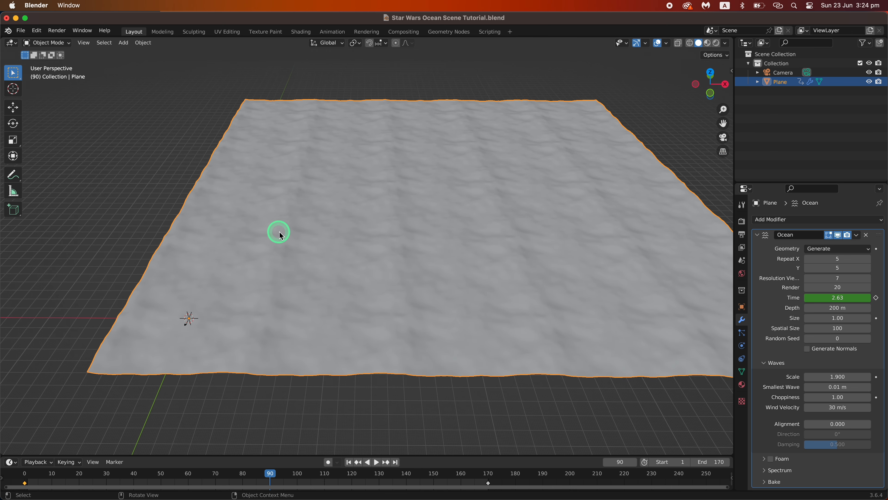
pyautogui.moveTo(282, 231)
pyautogui.mouseDown(button='middle')
pyautogui.moveTo(308, 227)
pyautogui.moveTo(294, 224)
pyautogui.mouseUp(button='middle')
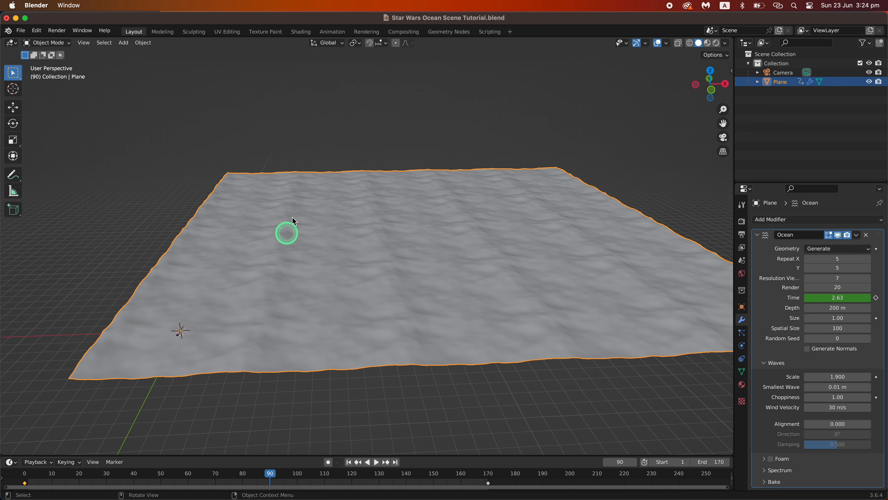
pyautogui.click(723, 138)
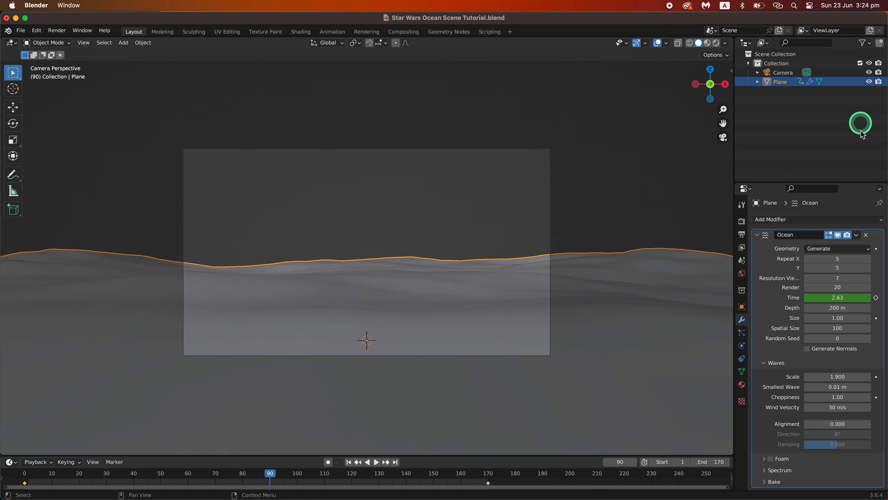
pyautogui.click(785, 73)
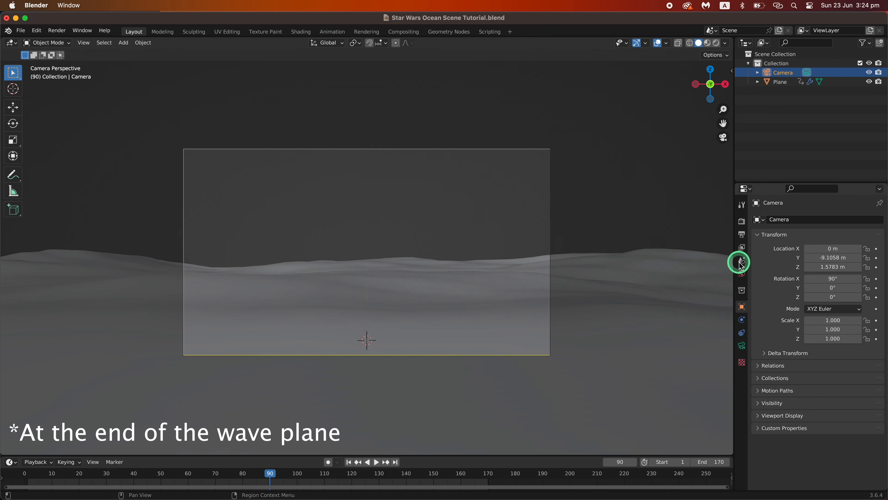
pyautogui.moveTo(601, 216); pyautogui.dragTo(601, 242, button='middle')
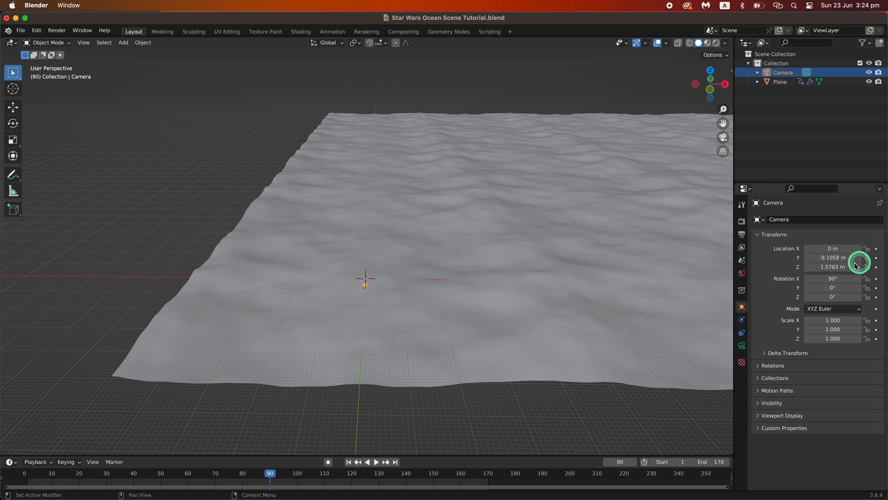
pyautogui.click(831, 255)
pyautogui.moveTo(887, 260)
pyautogui.mouseDown()
pyautogui.moveTo(826, 254)
pyautogui.moveTo(886, 261)
pyautogui.mouseUp()
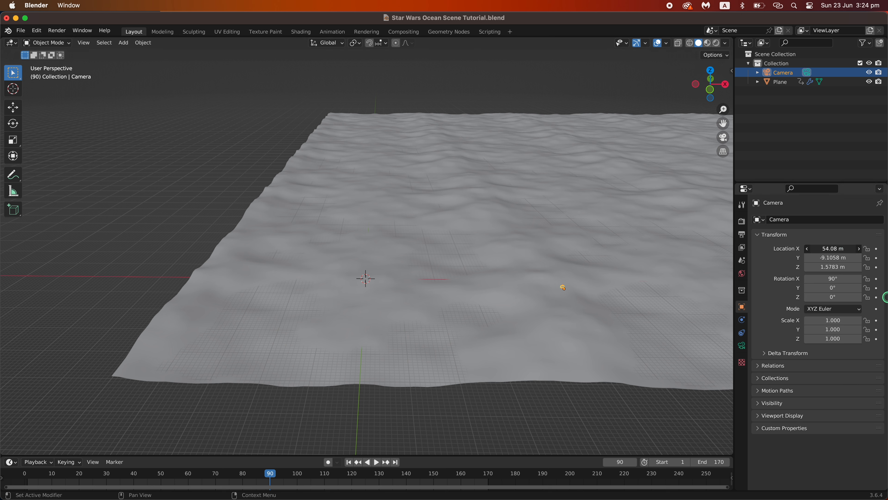
pyautogui.moveTo(887, 404); pyautogui.dragTo(887, 382)
# Step: Set the camera's X location to 200 m and check the waves through the camera
pyautogui.scroll(-8, 597, 162)
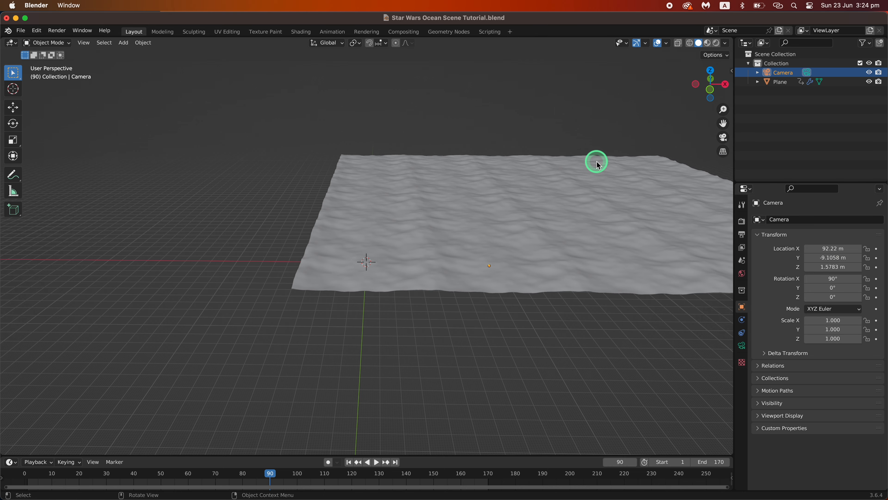
pyautogui.moveTo(596, 161); pyautogui.dragTo(598, 175, button='middle')
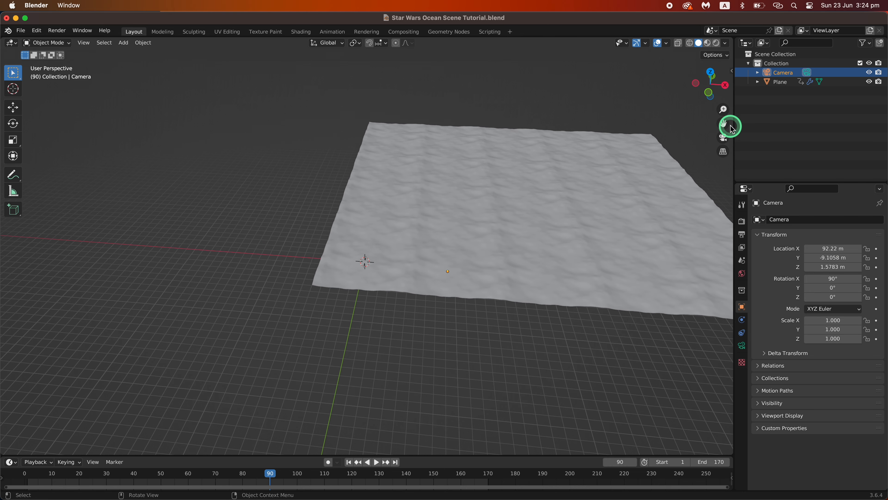
pyautogui.moveTo(723, 123); pyautogui.dragTo(739, 130)
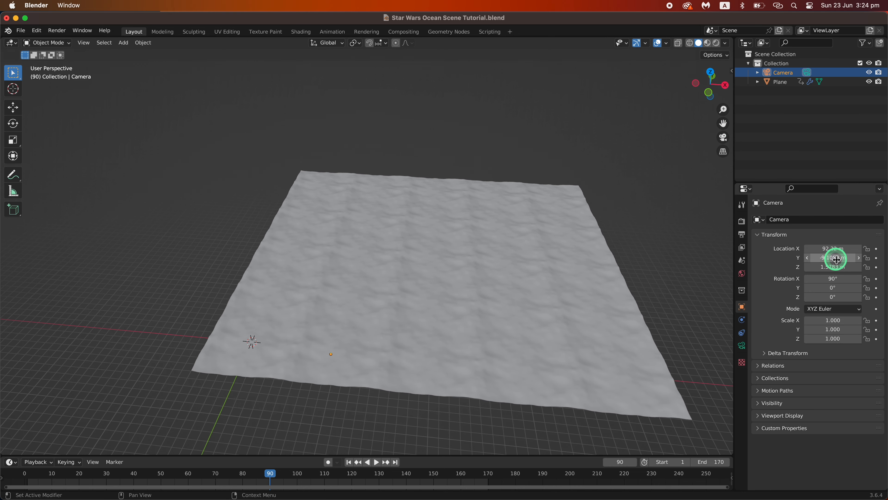
pyautogui.moveTo(819, 257)
pyautogui.mouseDown()
pyautogui.moveTo(887, 283)
pyautogui.moveTo(843, 247)
pyautogui.moveTo(819, 248)
pyautogui.mouseUp()
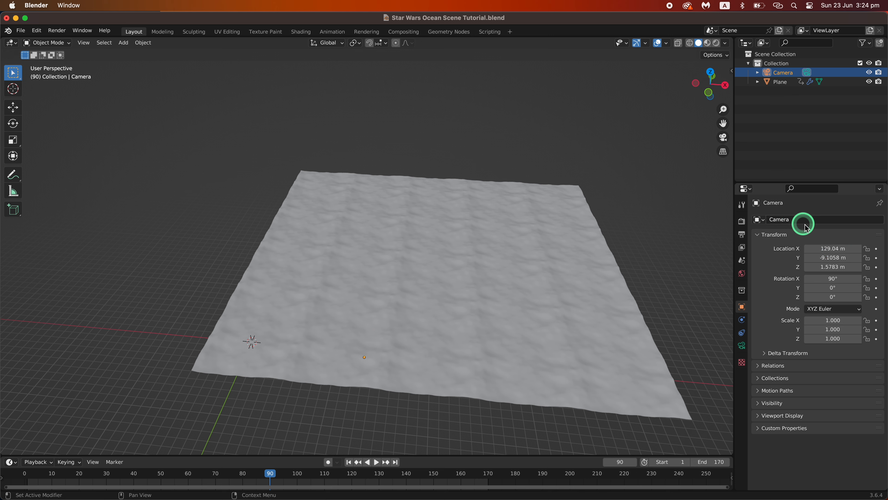
pyautogui.click(834, 246)
pyautogui.press('Return')
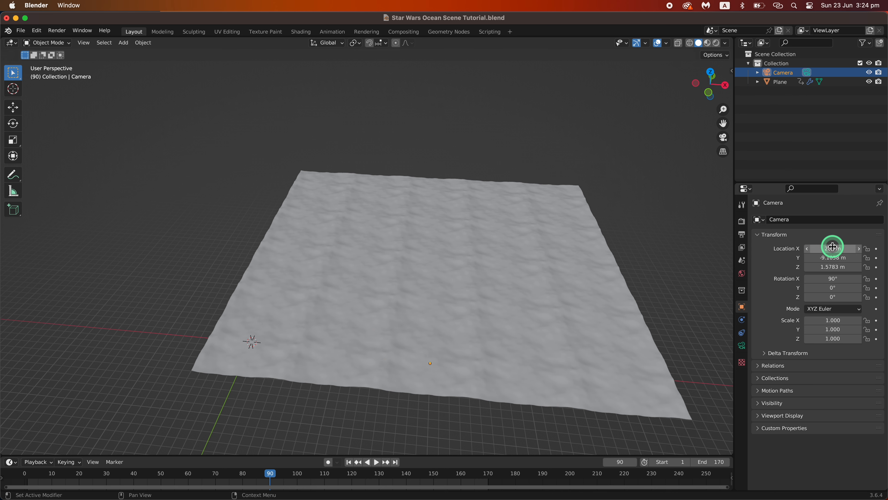
pyautogui.scroll(3, 487, 245)
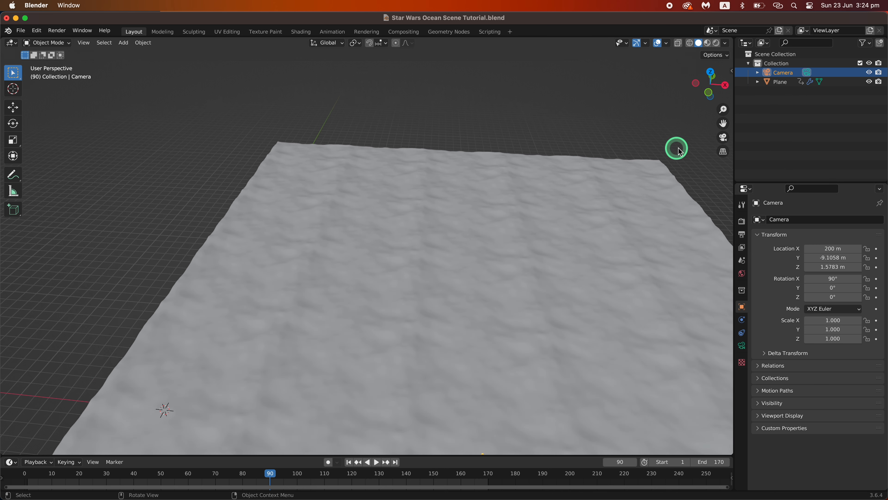
pyautogui.click(723, 137)
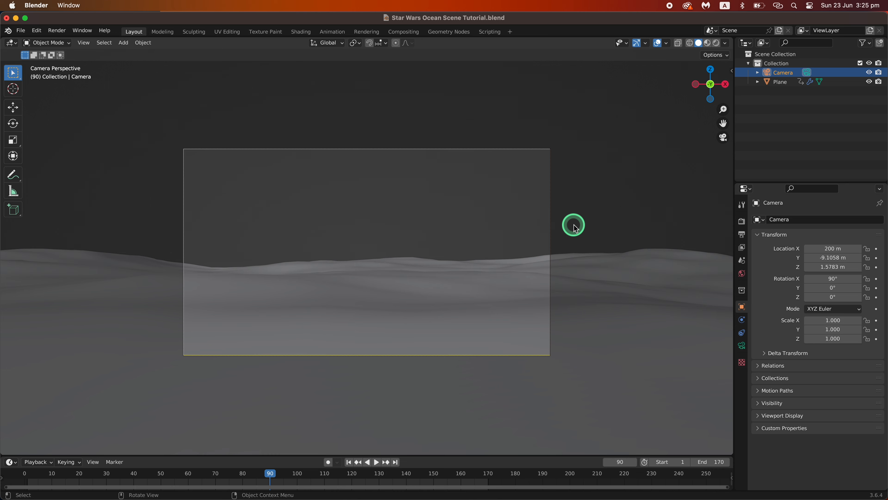
# Step: Set the 3D viewport's clip end distance to 100000000 m
pyautogui.moveTo(399, 201); pyautogui.dragTo(330, 139, button='middle')
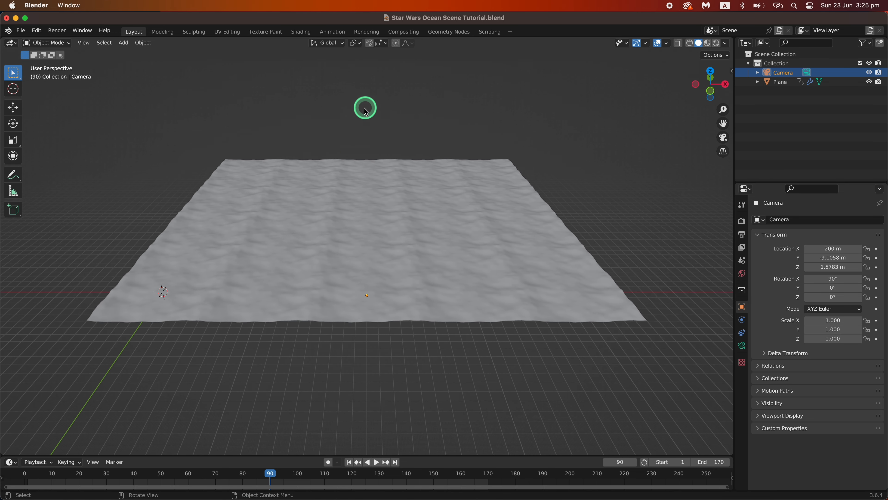
pyautogui.moveTo(366, 111); pyautogui.dragTo(370, 178, button='middle')
pyautogui.moveTo(319, 168); pyautogui.dragTo(320, 198, button='middle')
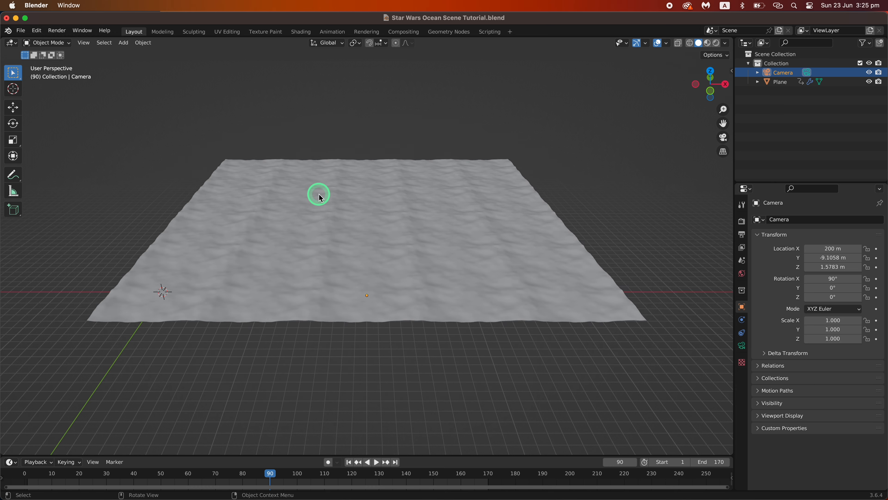
pyautogui.click(734, 75)
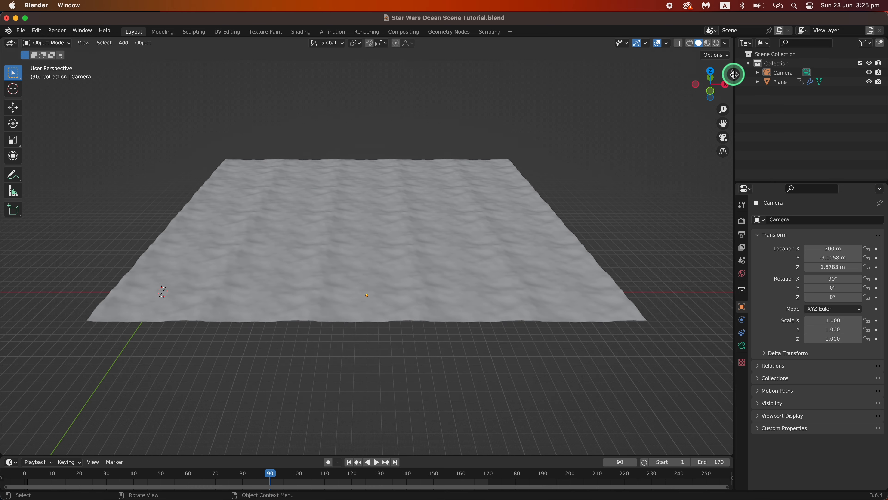
pyautogui.click(734, 74)
pyautogui.click(728, 112)
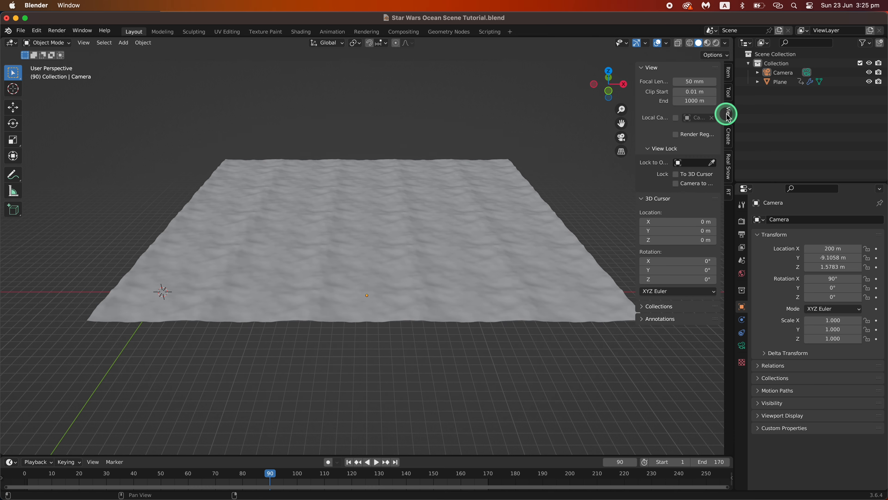
pyautogui.click(692, 101)
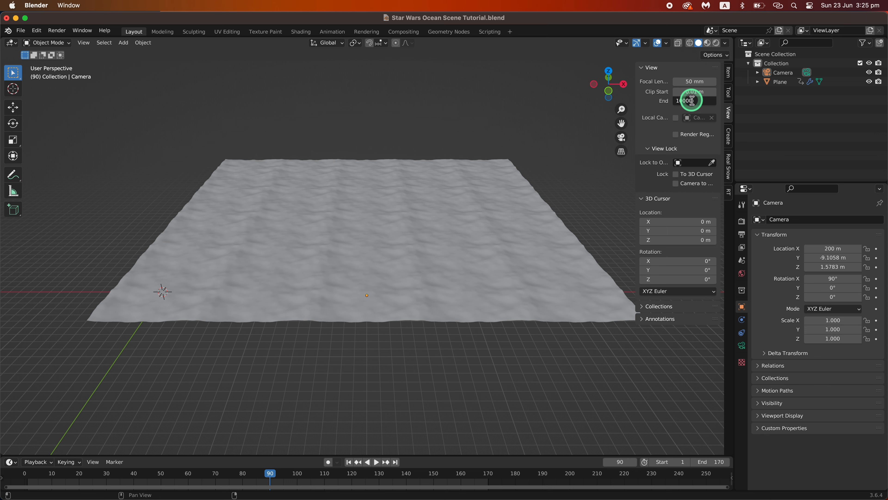
pyautogui.press('Return')
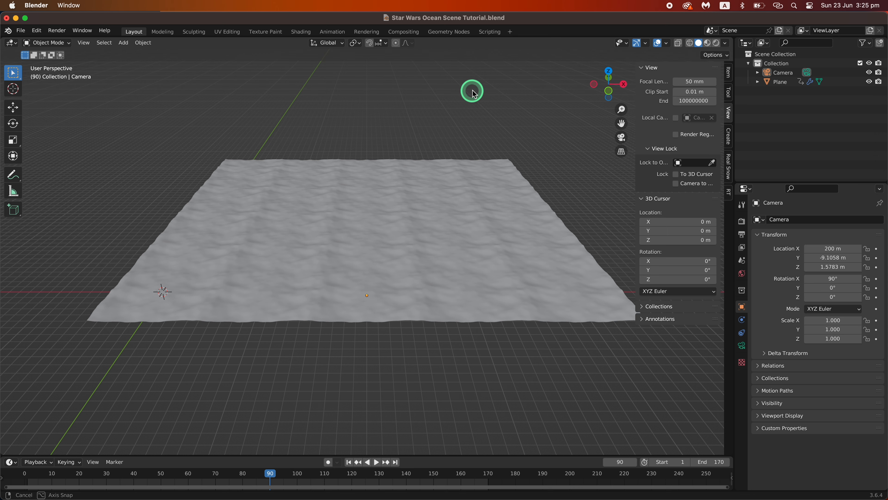
# Step: Set the camera lens's clip end to 1000000 m while looking through the camera
pyautogui.moveTo(472, 90); pyautogui.dragTo(472, 89, button='middle')
pyautogui.moveTo(647, 179); pyautogui.dragTo(636, 141, button='middle')
pyautogui.click(621, 138)
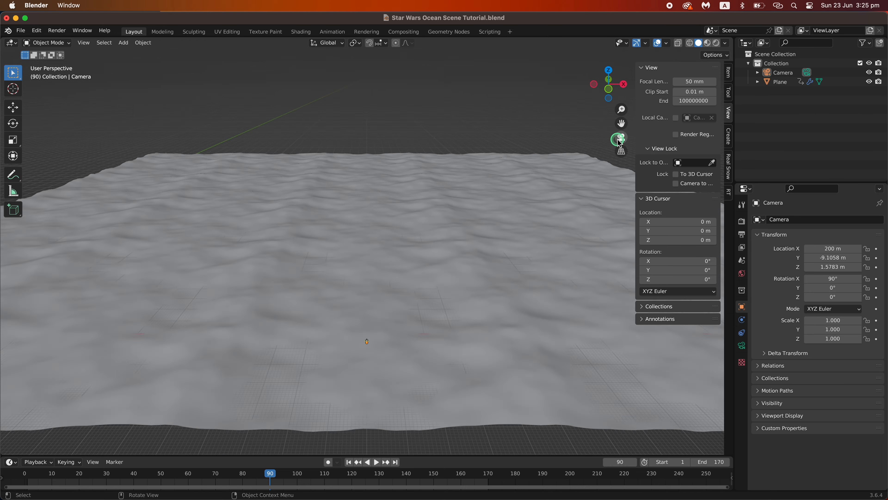
pyautogui.click(797, 72)
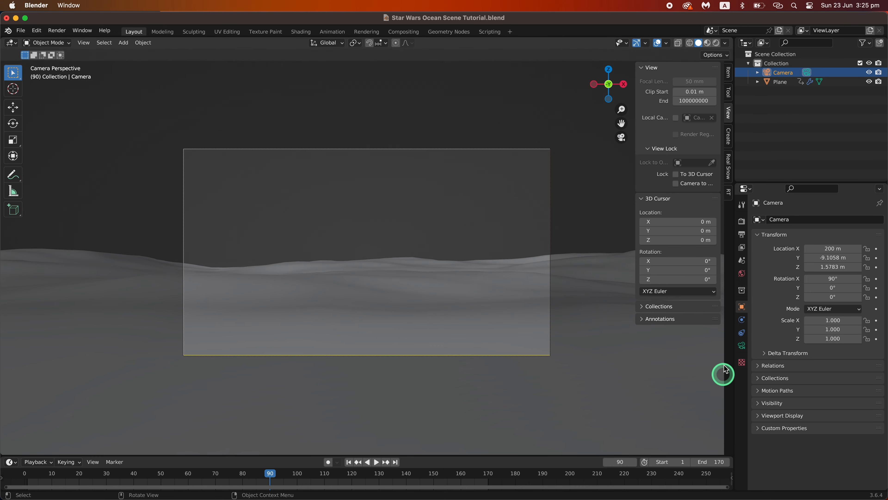
pyautogui.click(742, 345)
pyautogui.click(841, 327)
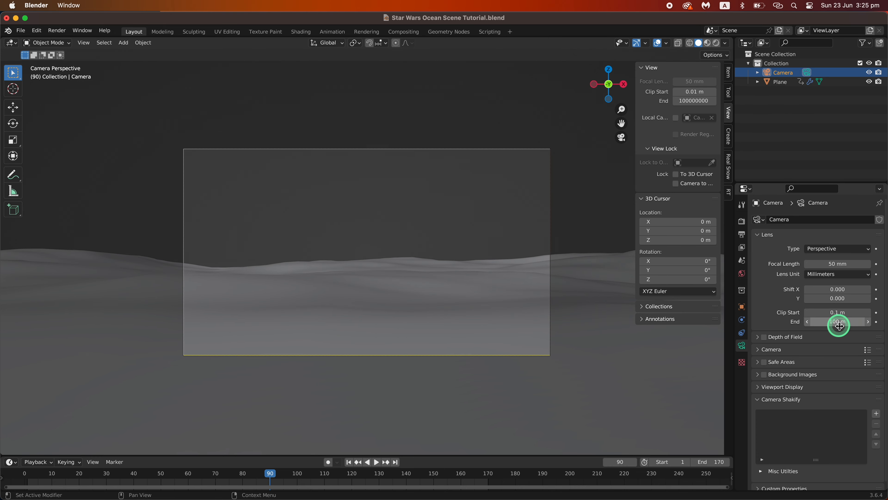
pyautogui.click(838, 324)
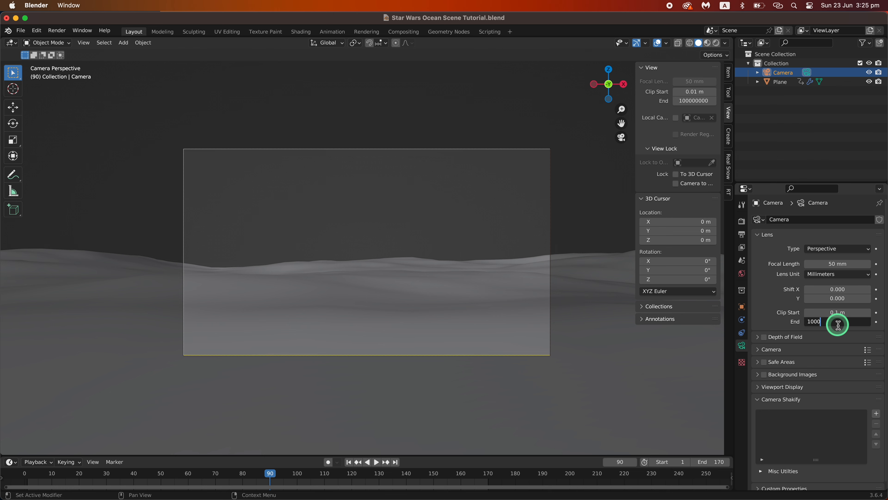
pyautogui.write('1000000')
pyautogui.press('Return')
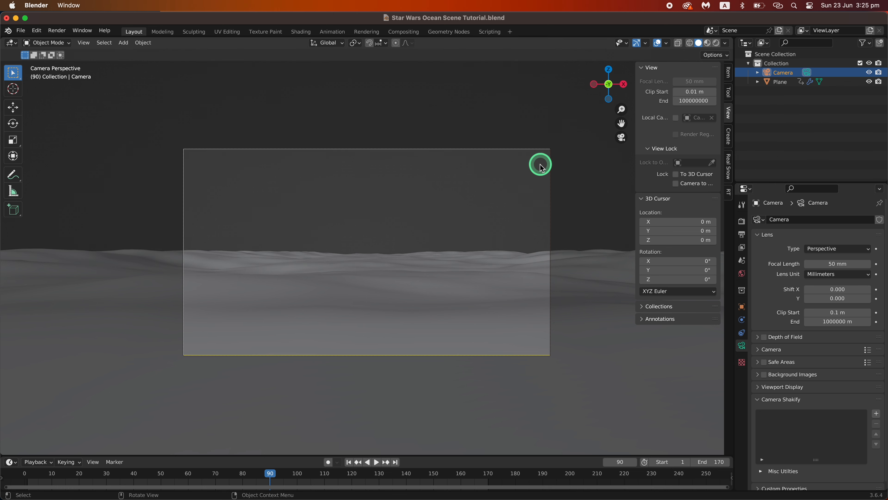
# Step: Inspect the ocean plane from outside the camera and preview it with Material Preview shading
pyautogui.moveTo(540, 163); pyautogui.dragTo(497, 165, button='middle')
pyautogui.scroll(-8, 497, 165)
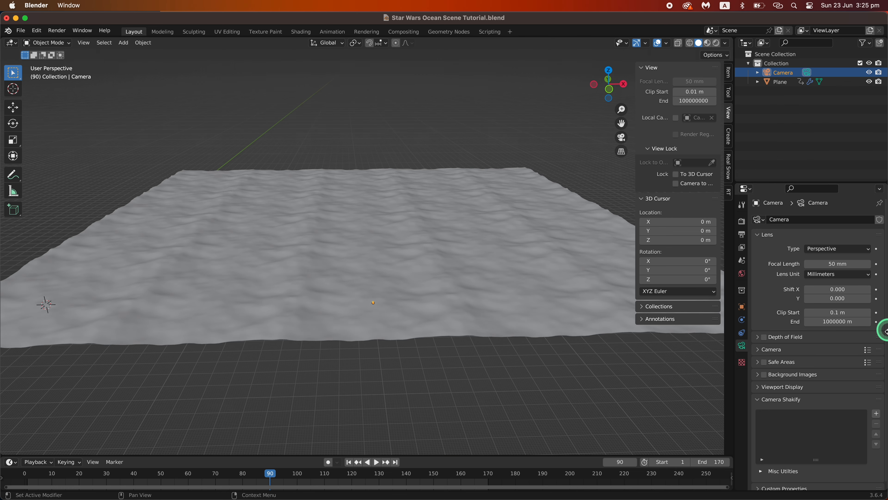
pyautogui.moveTo(306, 111); pyautogui.dragTo(307, 138, button='middle')
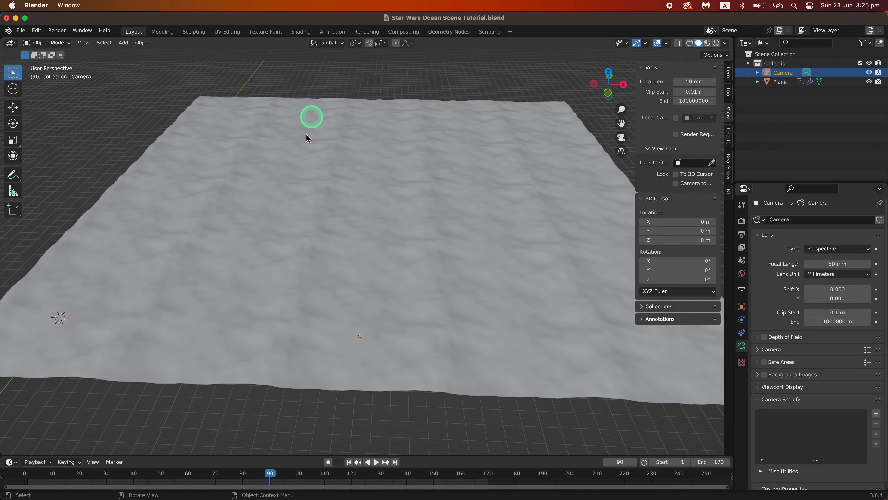
pyautogui.click(707, 44)
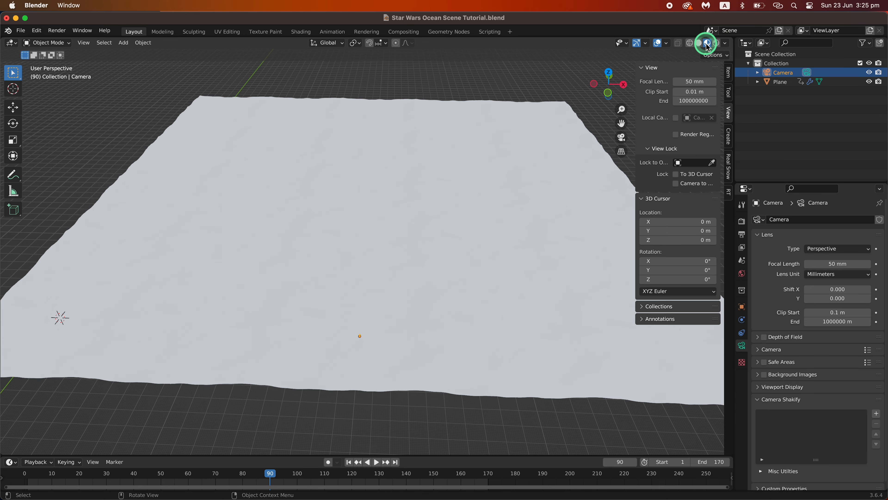
pyautogui.moveTo(330, 190); pyautogui.dragTo(348, 194, button='middle')
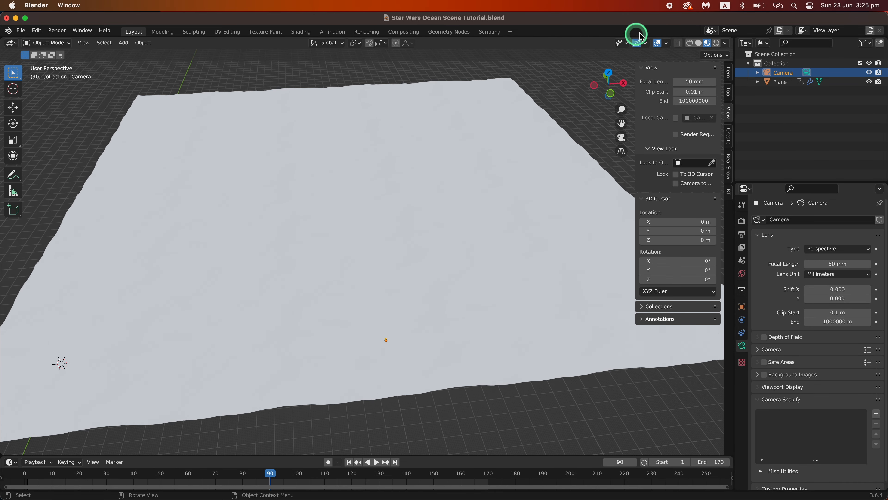
pyautogui.click(700, 43)
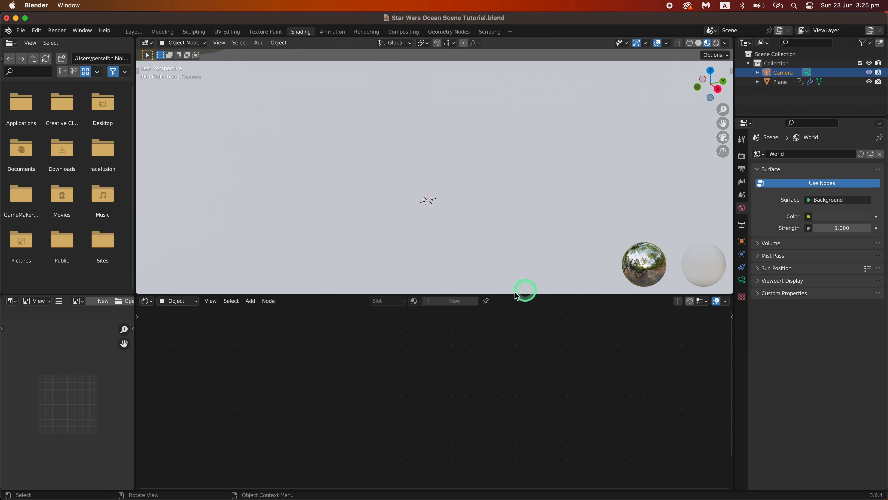
# Step: Select the ocean plane in the Shading workspace and add a new material to it
pyautogui.click(301, 182)
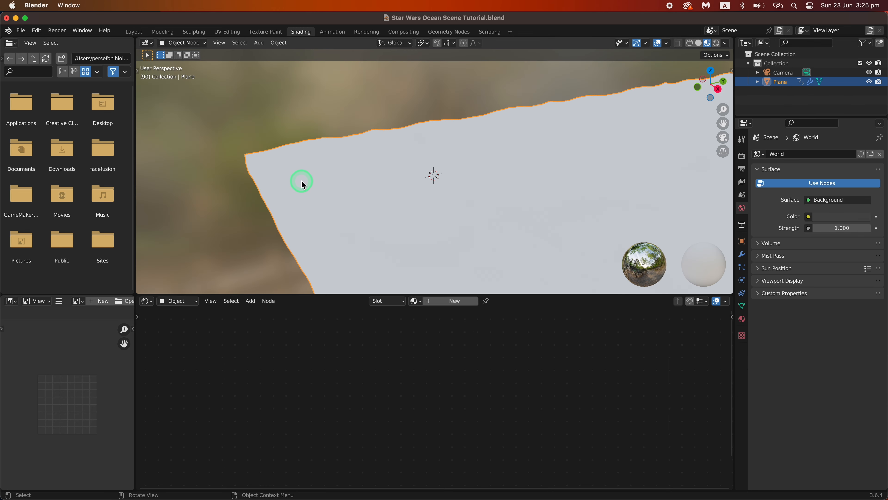
pyautogui.moveTo(540, 186); pyautogui.dragTo(611, 193, button='middle')
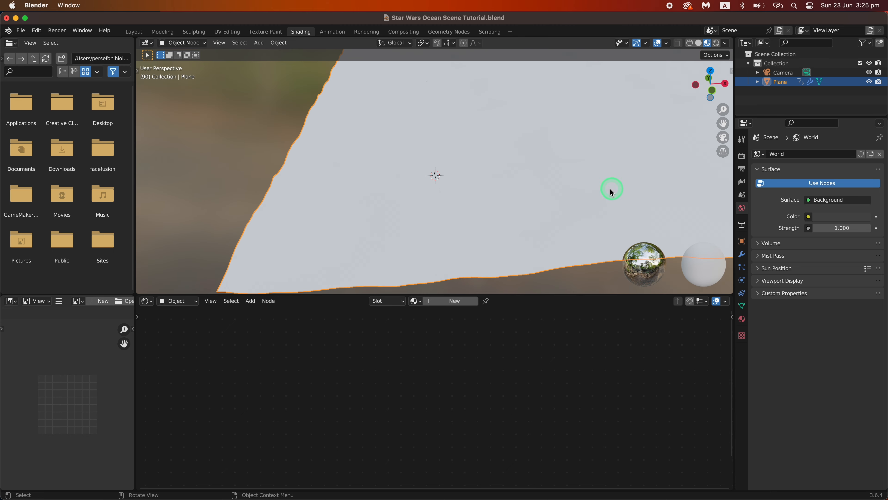
pyautogui.click(452, 298)
pyautogui.scroll(3, 425, 341)
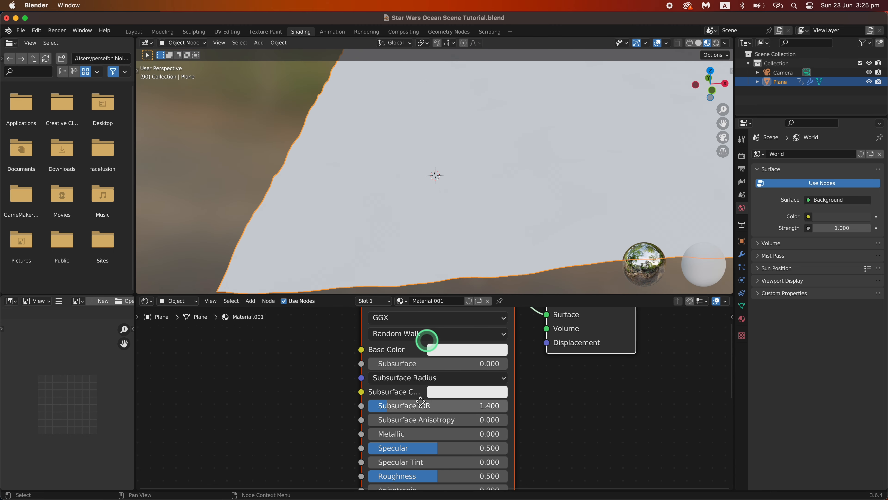
# Step: Set the material's Base Color to a medium blue with hue 0.639, saturation 0.742 and value 0.365
pyautogui.click(452, 368)
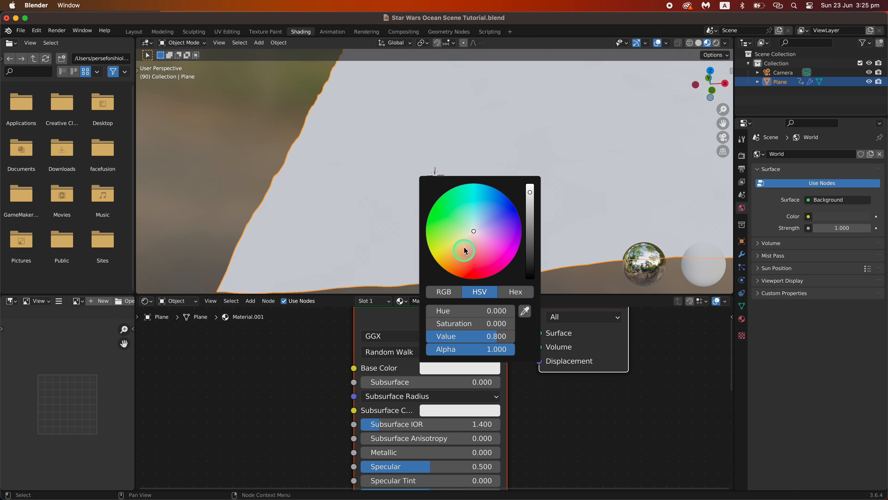
pyautogui.moveTo(473, 230); pyautogui.dragTo(489, 216)
pyautogui.moveTo(529, 192); pyautogui.dragTo(522, 217)
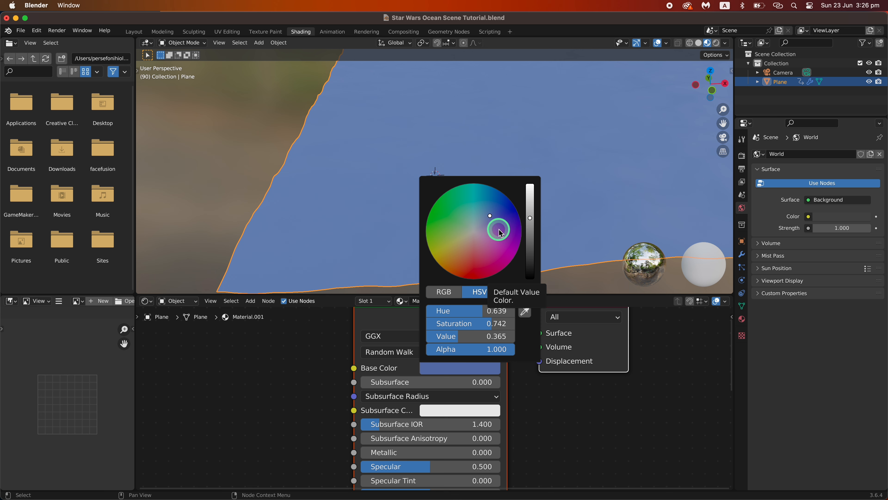
# Step: Refine the ocean material's Base Color to a deeper blue with hue 0.610, saturation 0.838 and value 0.365
pyautogui.moveTo(495, 216); pyautogui.dragTo(490, 211)
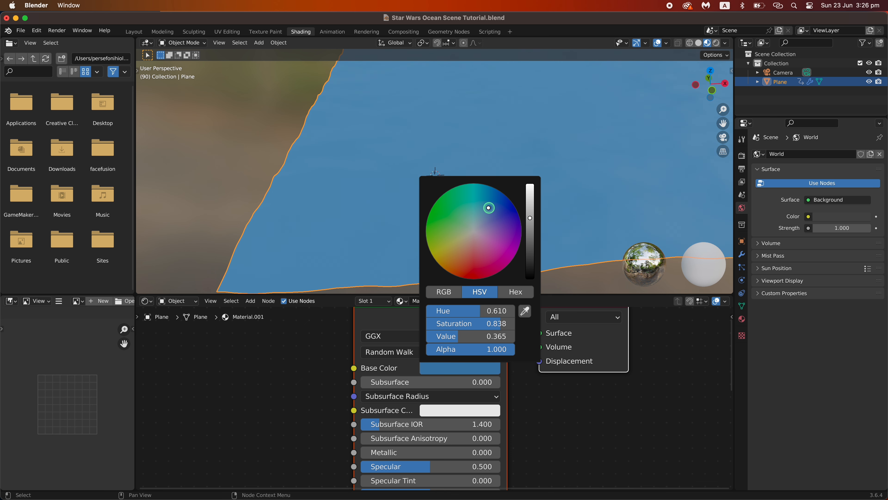
pyautogui.moveTo(489, 207); pyautogui.dragTo(489, 208)
pyautogui.click(528, 224)
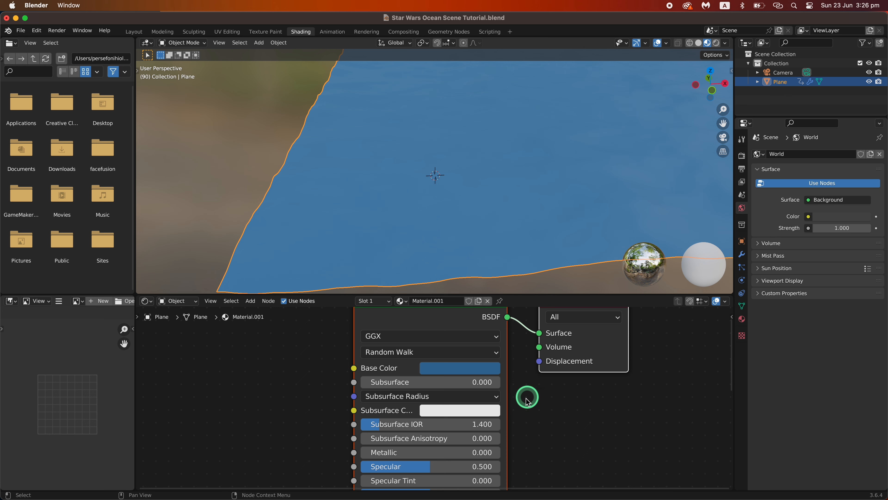
# Step: Set the ocean material's Roughness to 0.000 and check the reflections on the water
pyautogui.scroll(-6, 495, 420)
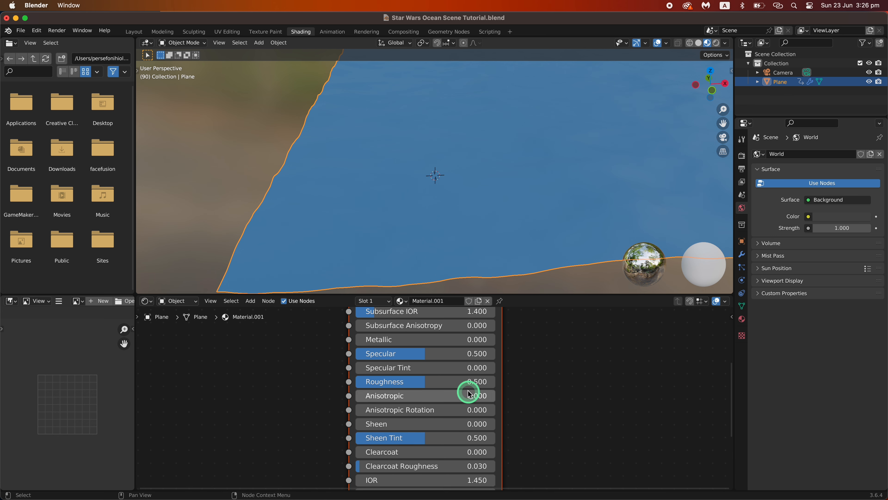
pyautogui.moveTo(468, 383); pyautogui.dragTo(356, 385)
pyautogui.scroll(-5, 578, 69)
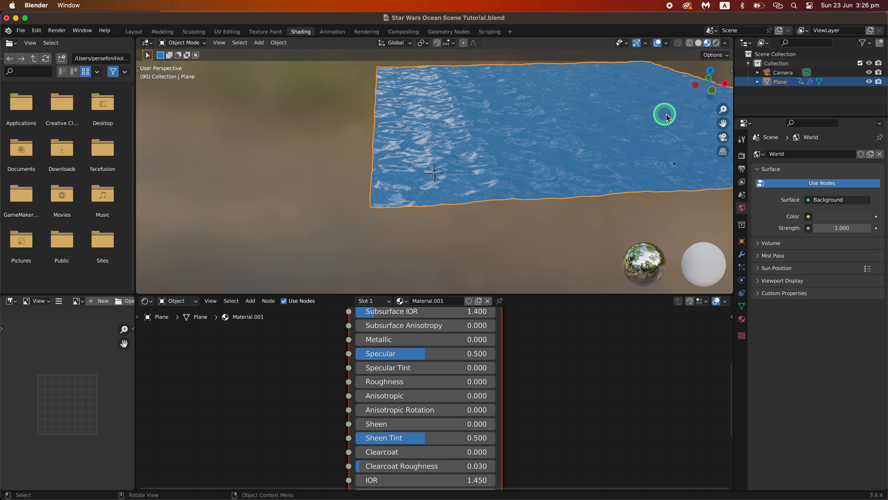
pyautogui.moveTo(722, 123); pyautogui.dragTo(579, 218)
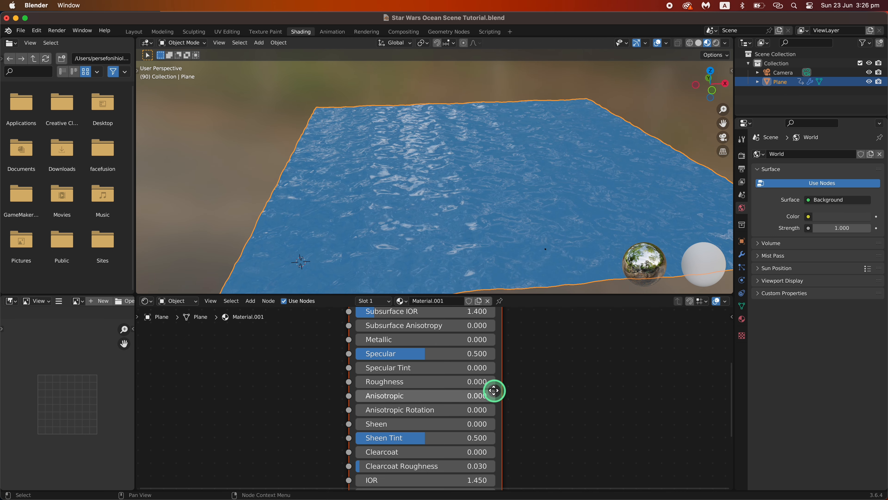
# Step: Set the ocean material's Transmission to 1.000 and check the water from another angle
pyautogui.scroll(-8, 493, 389)
pyautogui.moveTo(407, 366); pyautogui.dragTo(486, 364)
pyautogui.scroll(5, 527, 129)
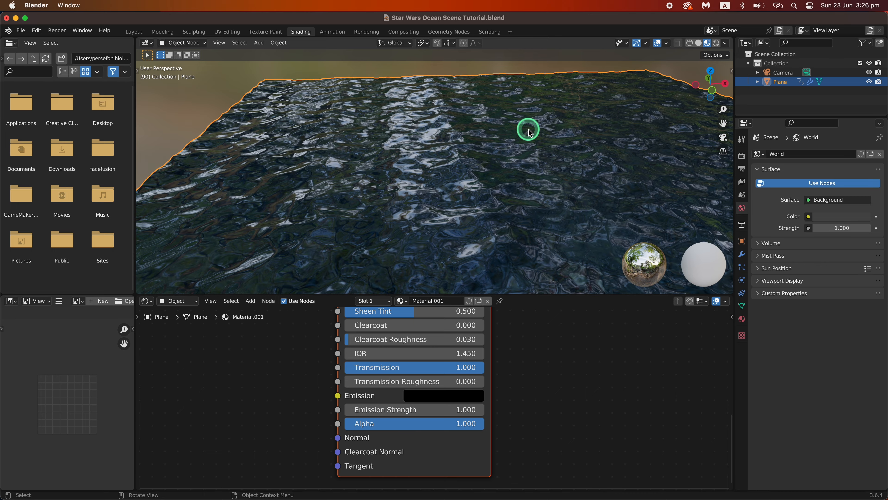
pyautogui.moveTo(544, 168); pyautogui.dragTo(590, 171, button='middle')
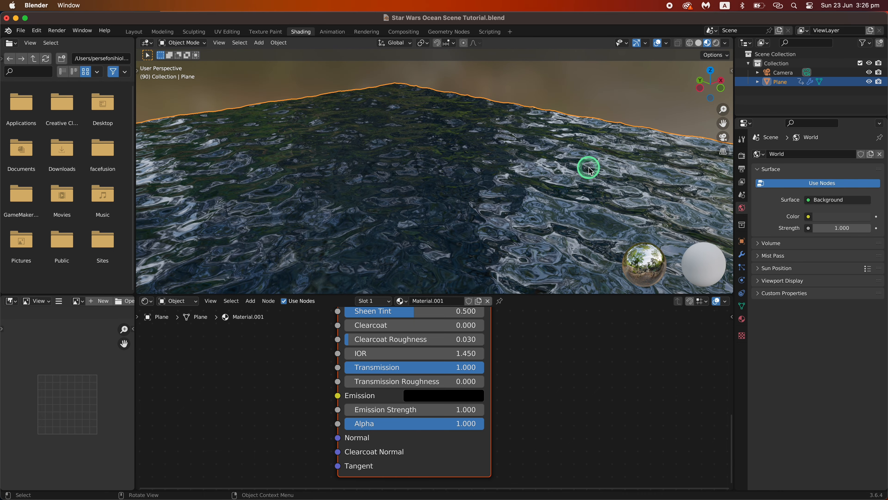
# Step: Preview the ocean through the camera in the Layout workspace with Rendered shading
pyautogui.click(136, 32)
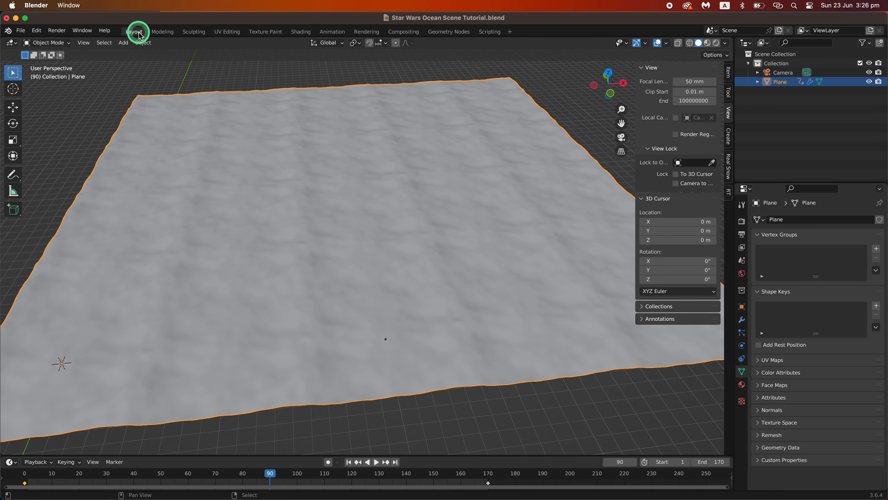
pyautogui.click(622, 137)
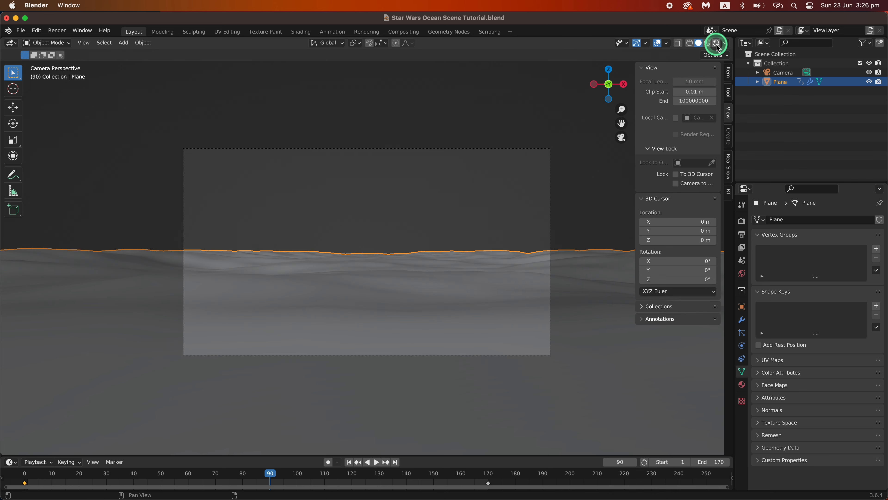
pyautogui.click(716, 43)
pyautogui.click(397, 283)
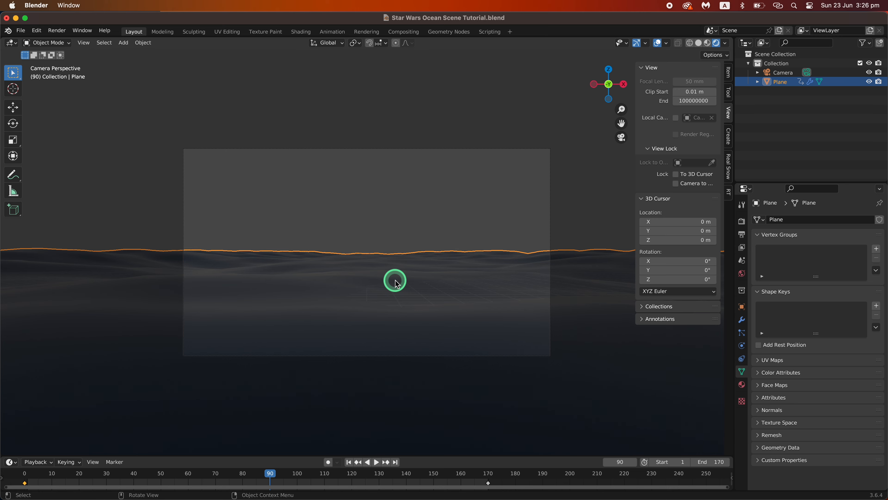
pyautogui.moveTo(395, 280); pyautogui.dragTo(397, 318, button='middle')
pyautogui.scroll(-10, 397, 318)
pyautogui.scroll(5, 397, 318)
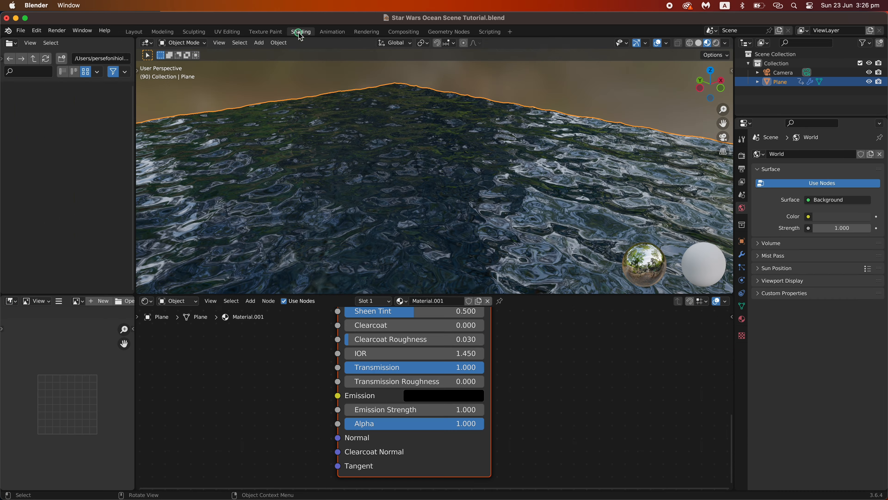
# Step: Return to the Shading workspace and show the World shader nodes, with free space beside the Background node
pyautogui.click(300, 32)
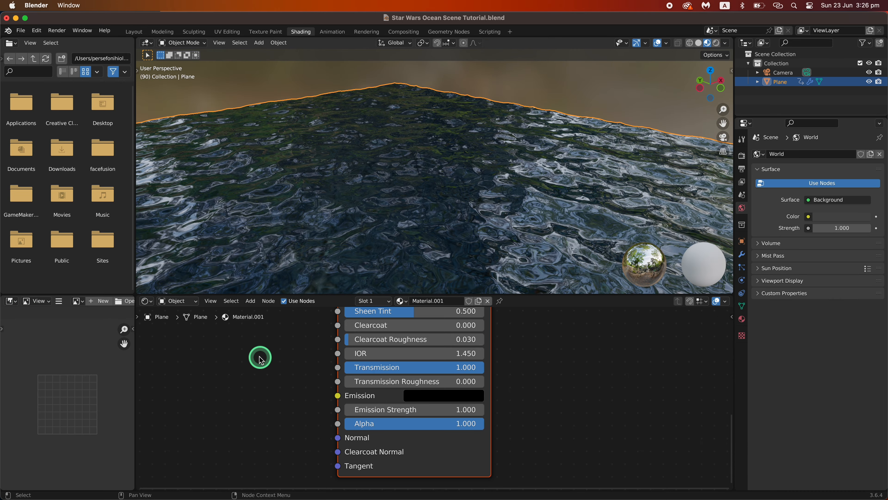
pyautogui.click(180, 301)
pyautogui.click(189, 319)
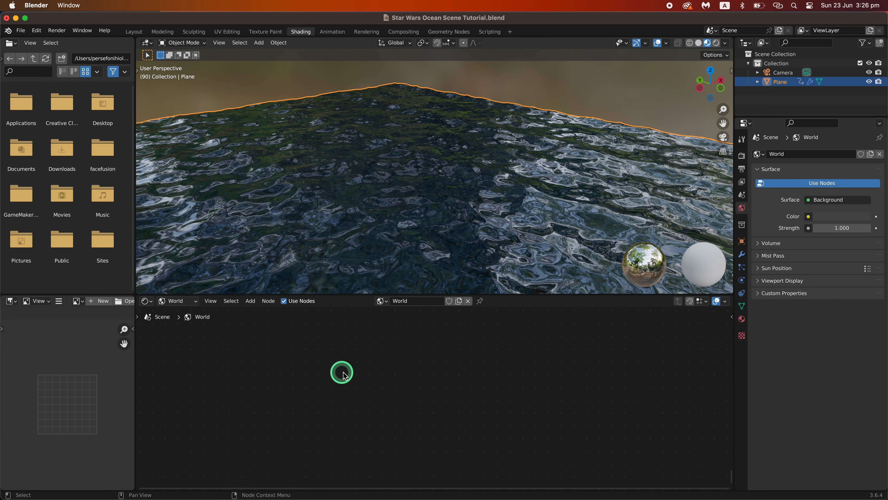
pyautogui.moveTo(345, 375); pyautogui.dragTo(383, 413, button='middle')
pyautogui.moveTo(348, 362); pyautogui.dragTo(616, 464, button='middle')
pyautogui.moveTo(458, 334); pyautogui.dragTo(487, 358, button='middle')
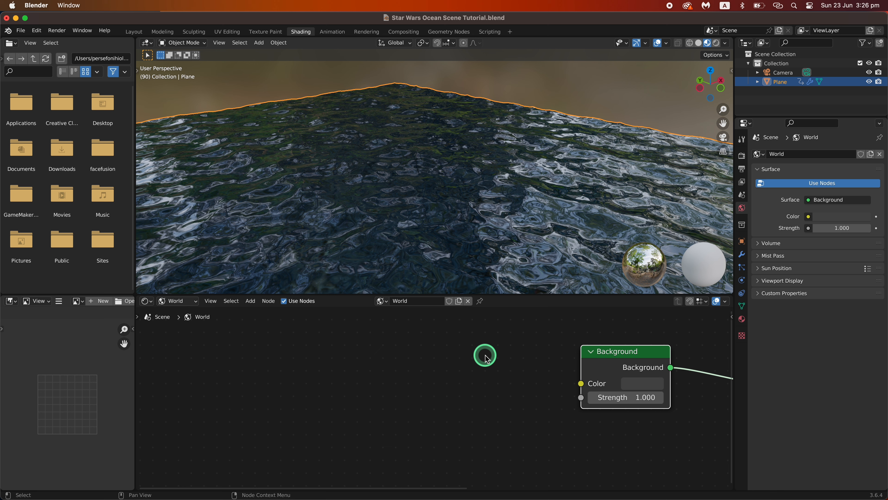
# Step: Add an Environment Texture node to the World and connect its Color output to the Background node's Color input
pyautogui.hotkey('shift', 'a')
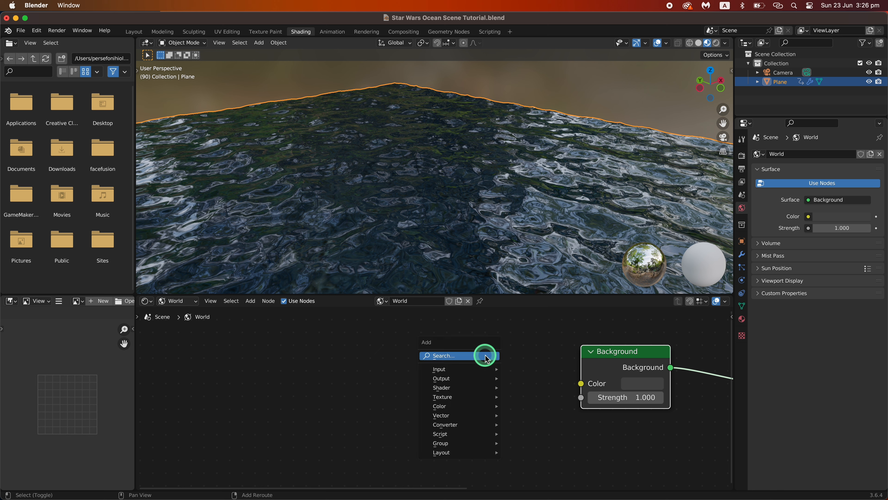
pyautogui.click(486, 355)
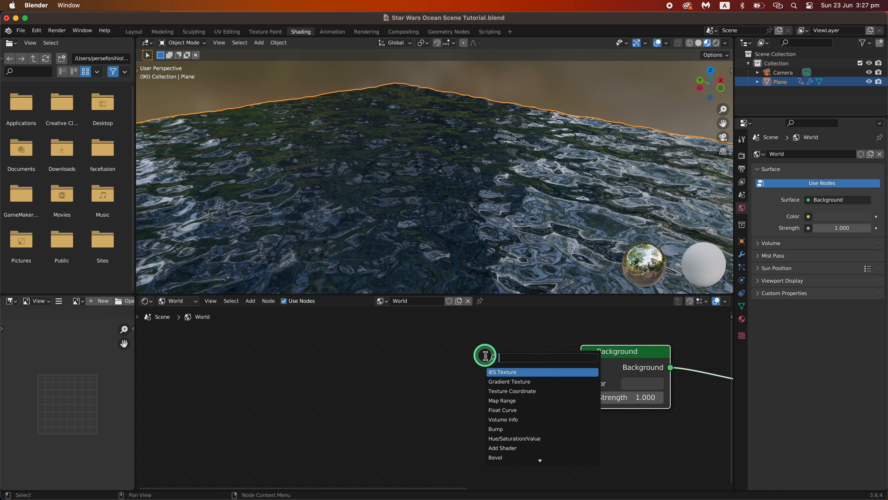
pyautogui.write('envi')
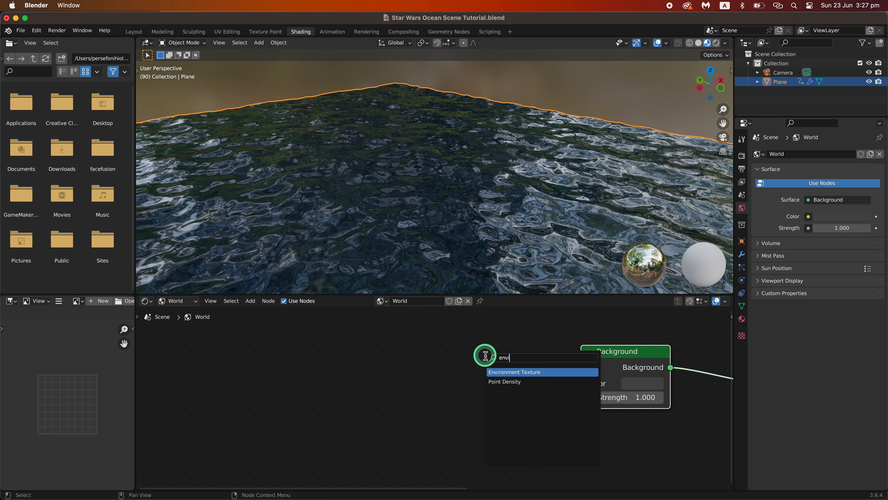
pyautogui.click(507, 372)
pyautogui.click(392, 375)
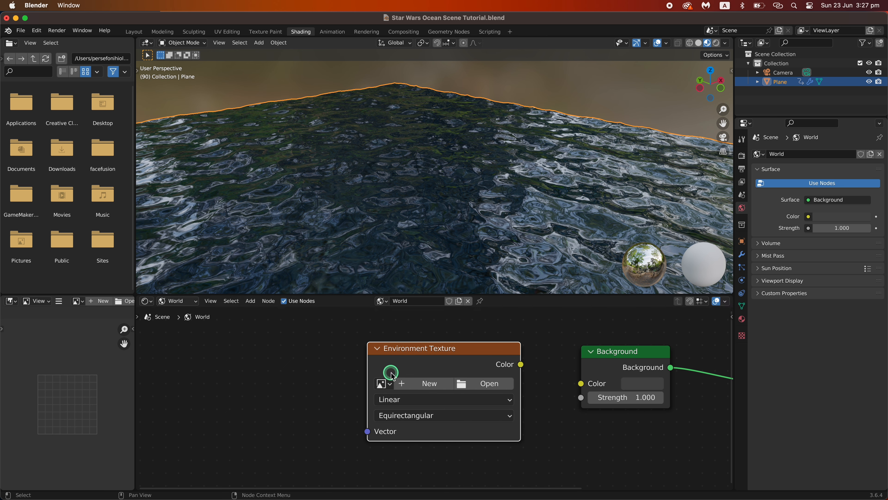
pyautogui.moveTo(521, 365); pyautogui.dragTo(592, 386)
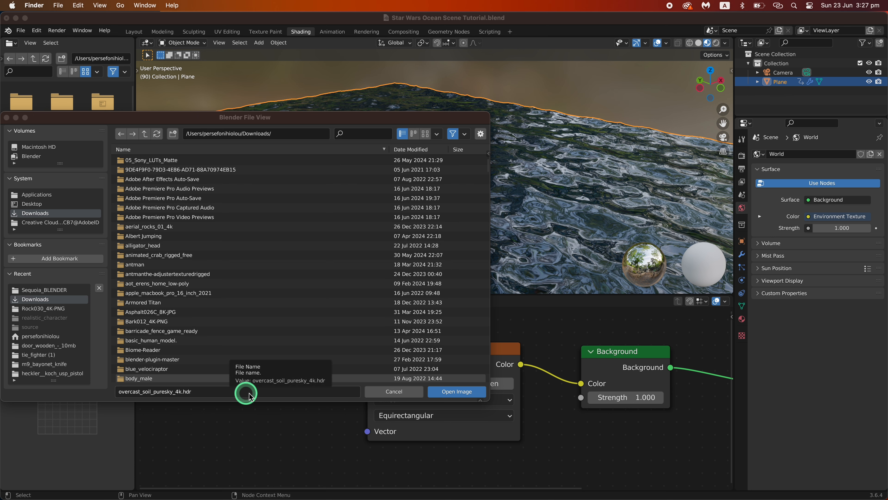
# Step: Load overcast_soil_puresky_4k.hdr into the Environment Texture node and preview the ocean and sky with Rendered shading
pyautogui.click(440, 392)
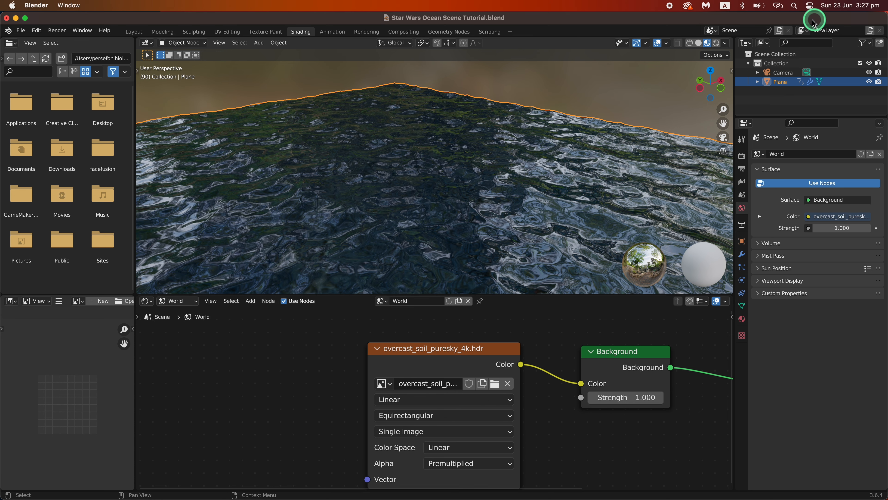
pyautogui.click(716, 43)
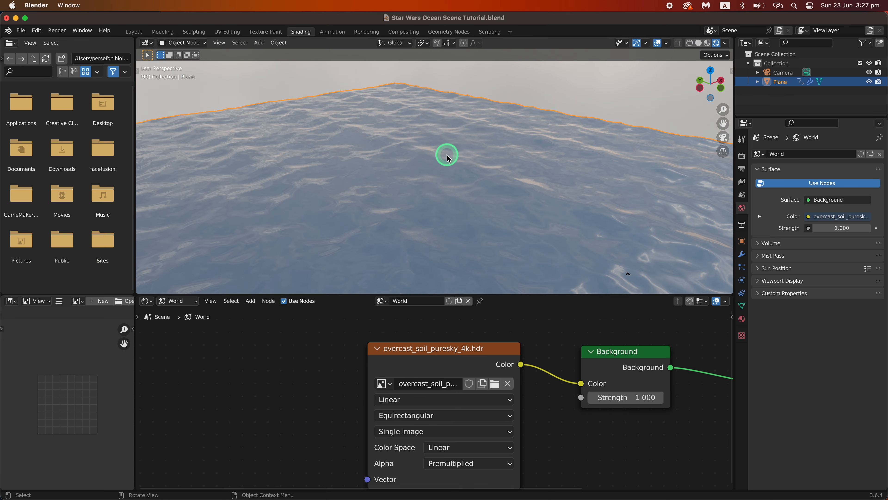
pyautogui.moveTo(464, 151)
pyautogui.mouseDown(button='middle')
pyautogui.moveTo(521, 145)
pyautogui.moveTo(454, 113)
pyautogui.moveTo(403, 131)
pyautogui.moveTo(430, 137)
pyautogui.moveTo(416, 135)
pyautogui.mouseUp(button='middle')
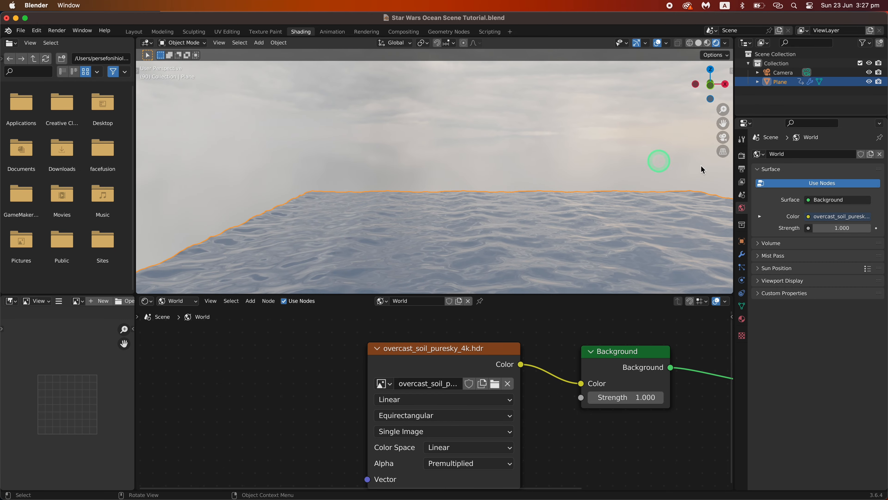
pyautogui.moveTo(316, 150); pyautogui.dragTo(350, 164, button='middle')
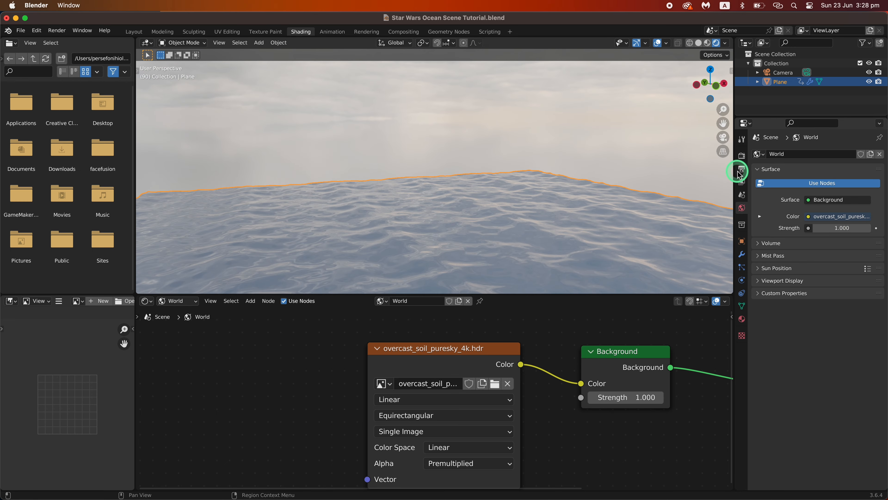
# Step: Set the scene's render engine to Cycles and inspect the rendered ocean and sky
pyautogui.click(740, 157)
pyautogui.click(828, 155)
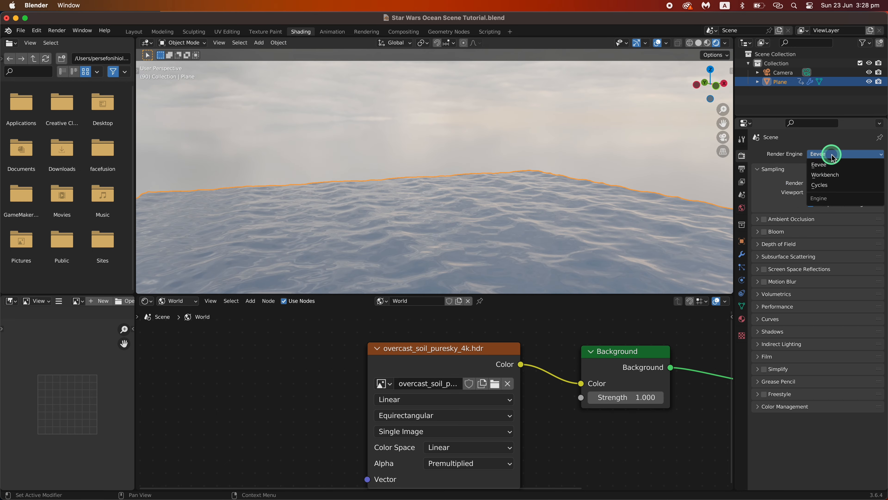
pyautogui.click(823, 186)
pyautogui.moveTo(548, 129); pyautogui.dragTo(443, 150, button='middle')
pyautogui.moveTo(504, 140); pyautogui.dragTo(434, 109, button='middle')
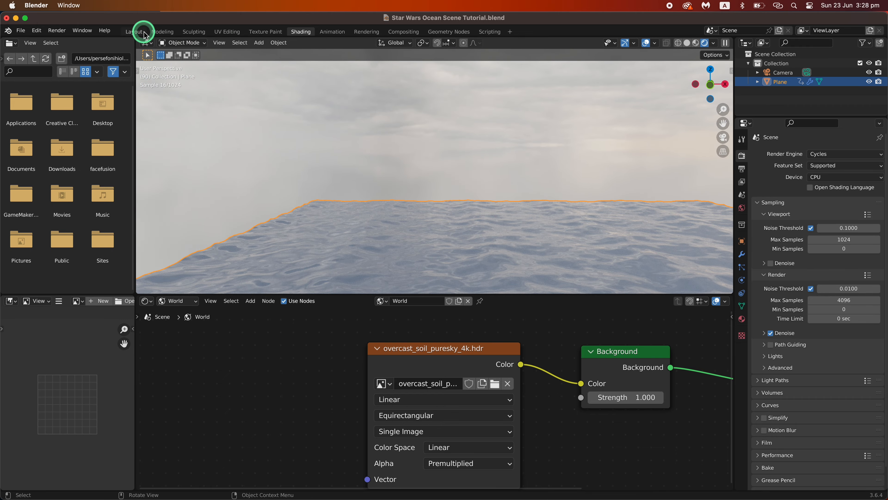
# Step: Look through the camera in the Layout workspace with Solid shading and move the timeline to frame 1
pyautogui.click(126, 32)
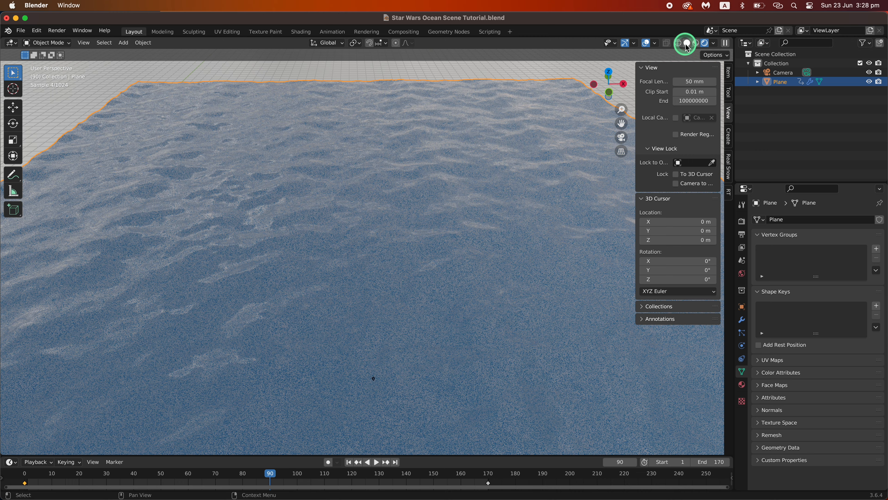
pyautogui.click(687, 43)
pyautogui.click(628, 136)
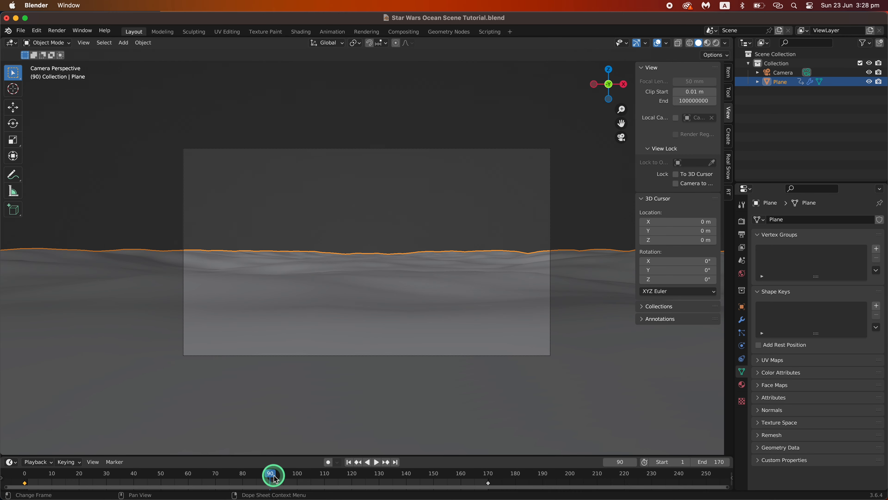
pyautogui.moveTo(272, 473); pyautogui.dragTo(14, 474)
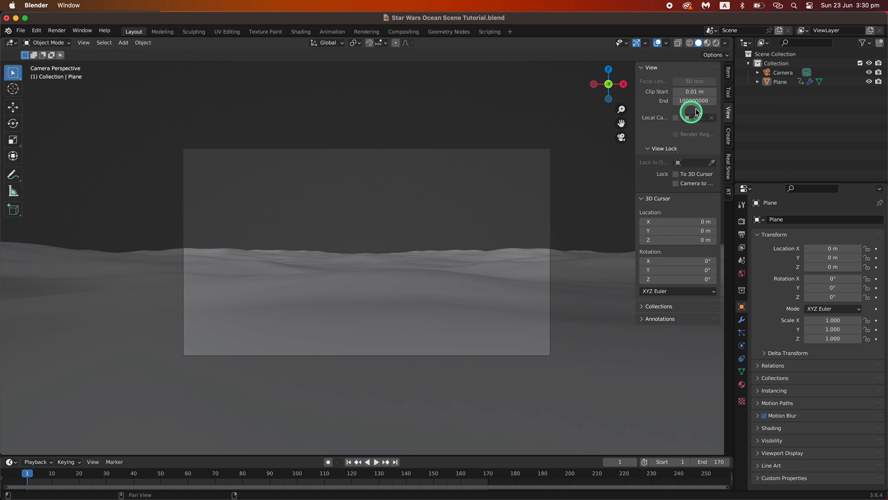
# Step: Select the camera and insert keyframes for its location and rotation at frame 1
pyautogui.click(790, 76)
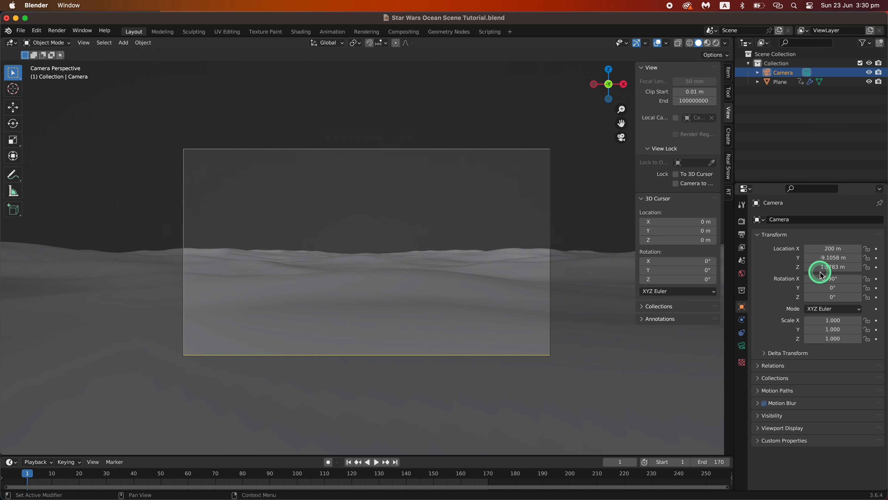
pyautogui.rightClick(830, 259)
pyautogui.click(830, 261)
pyautogui.rightClick(834, 276)
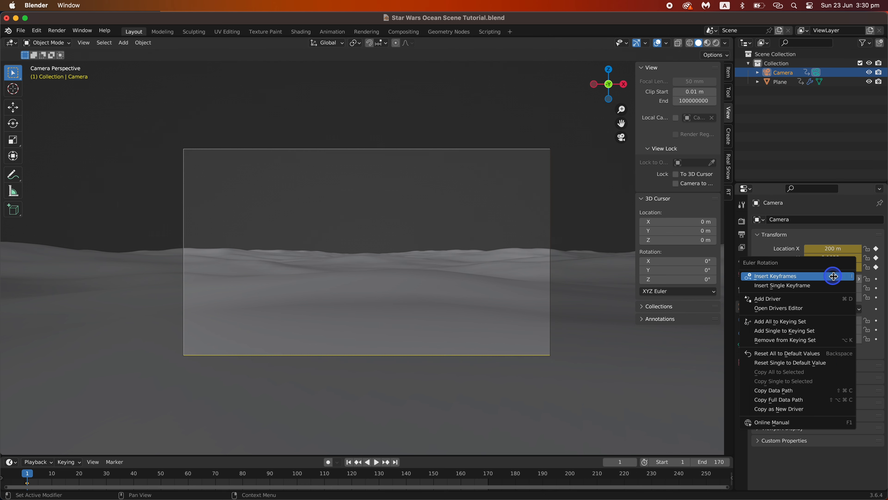
pyautogui.click(834, 276)
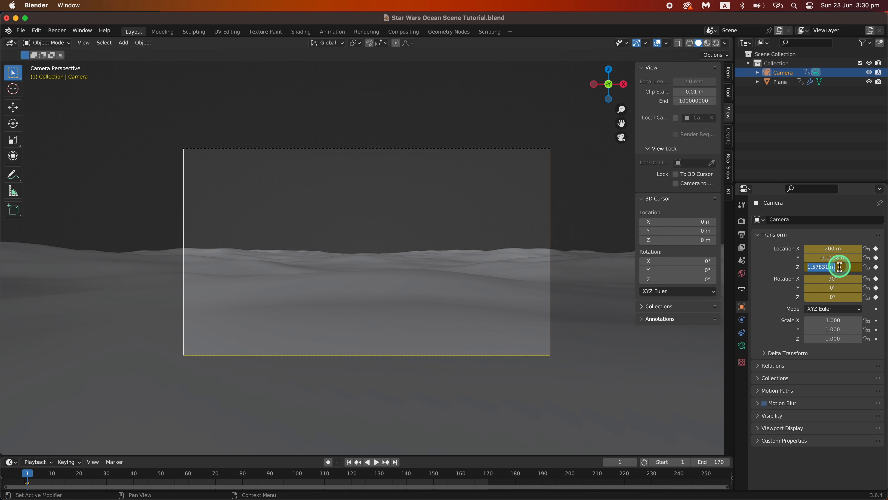
# Step: Set the camera's Z location to 11 m and preview the framing with Rendered shading before returning to Solid
pyautogui.press('Return')
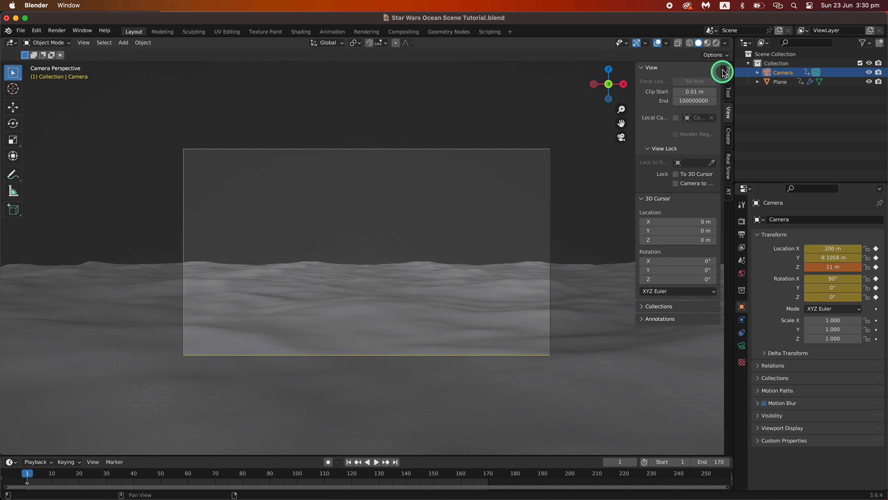
pyautogui.click(716, 44)
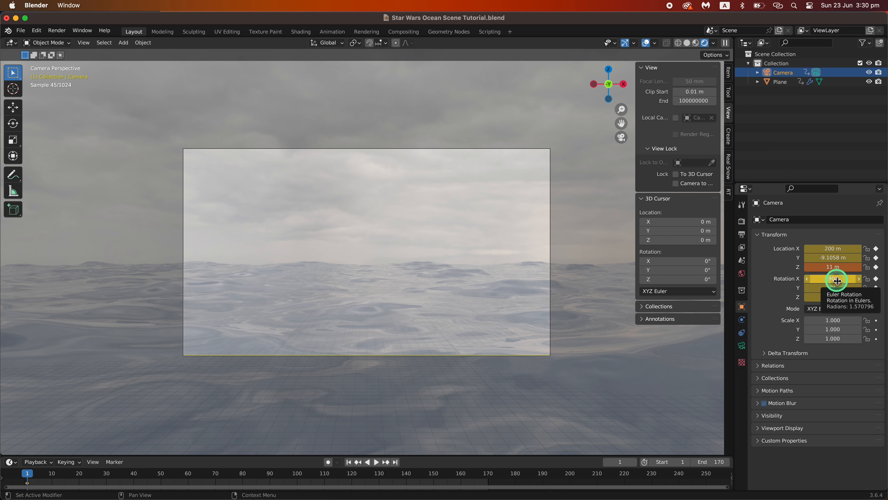
pyautogui.click(687, 42)
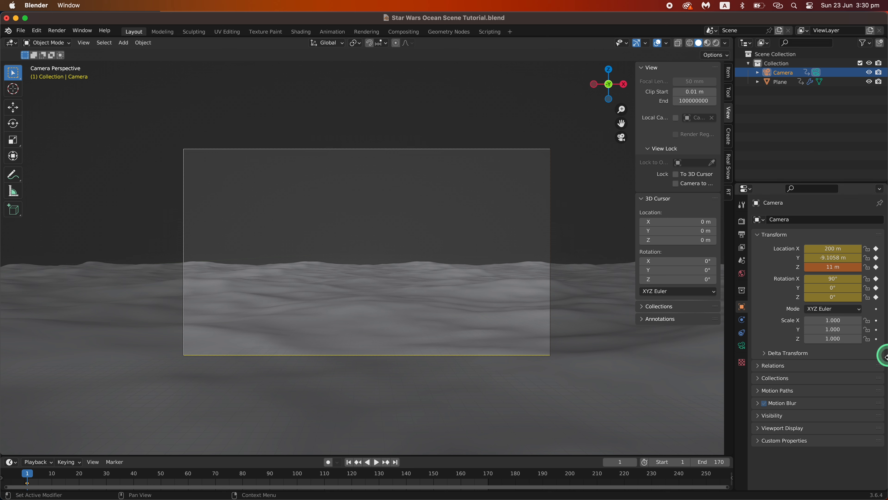
# Step: Set the camera's X rotation to 40° and replace its location and rotation keyframes at frame 1
pyautogui.click(834, 278)
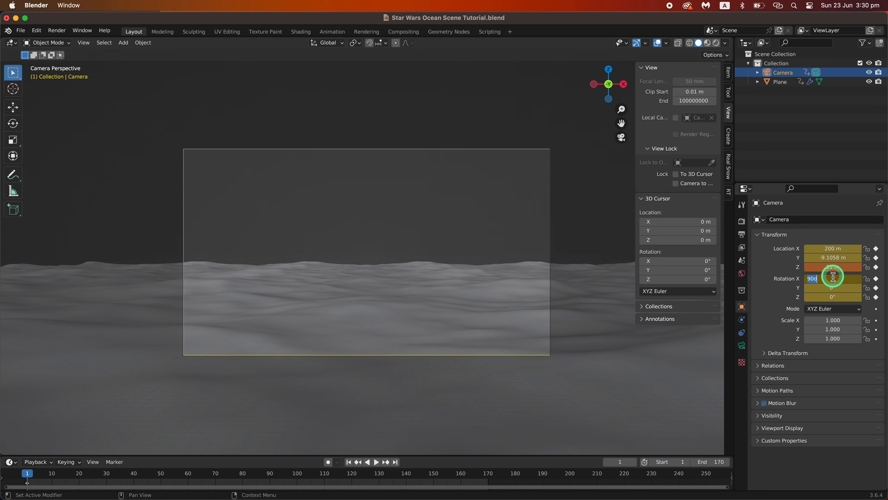
pyautogui.press('Return')
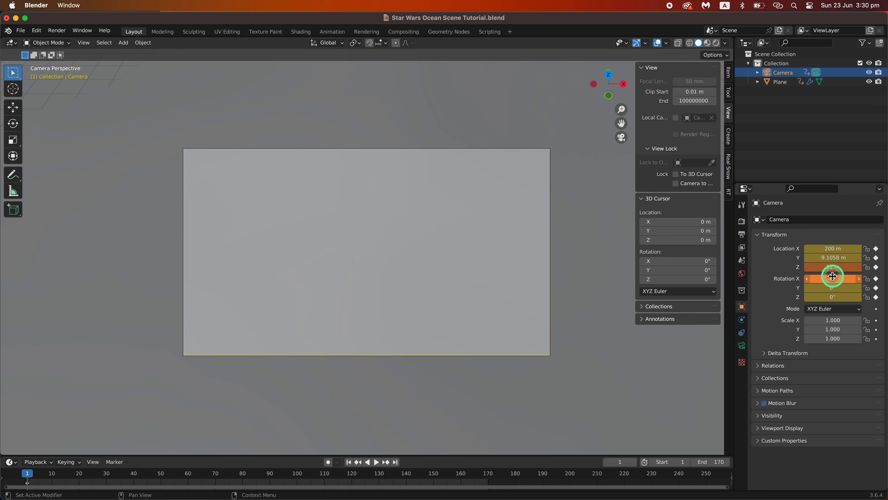
pyautogui.moveTo(441, 189); pyautogui.dragTo(591, 148, button='middle')
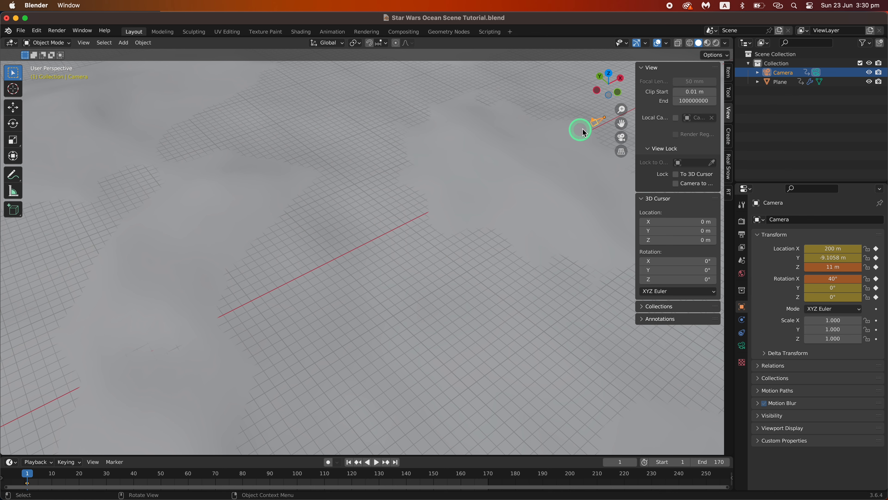
pyautogui.click(621, 137)
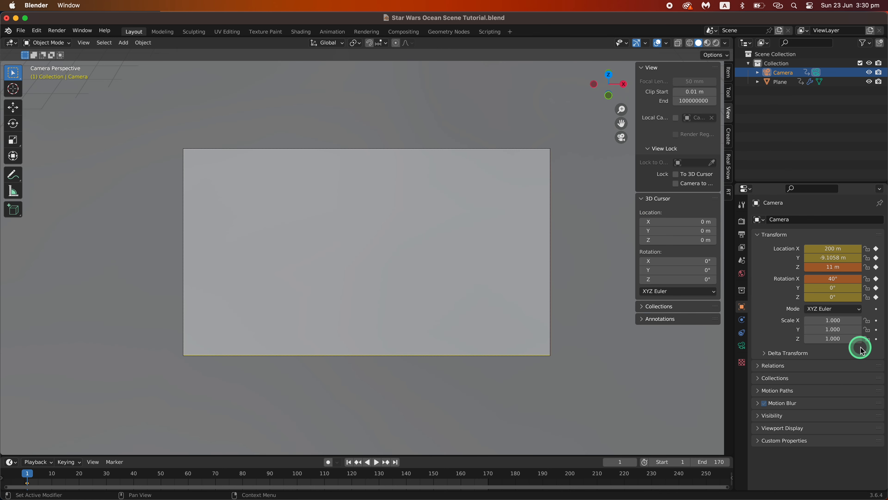
pyautogui.rightClick(843, 266)
pyautogui.click(843, 265)
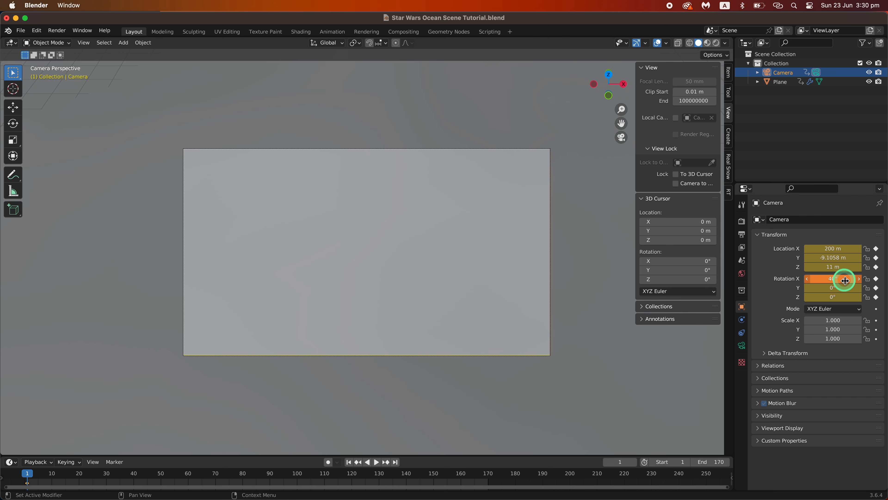
pyautogui.rightClick(845, 280)
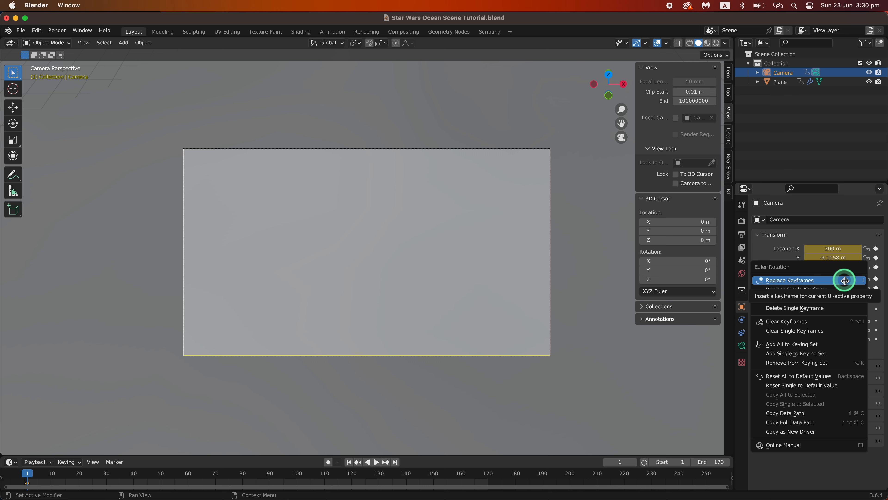
pyautogui.click(846, 280)
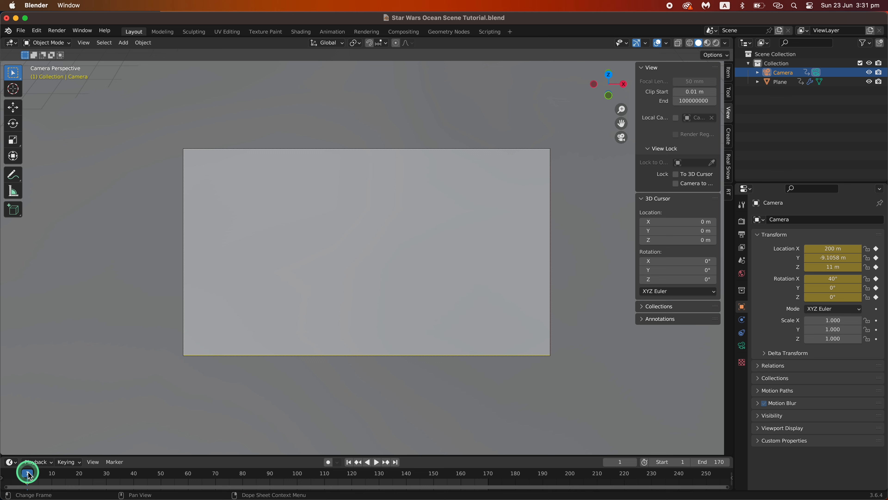
# Step: At frame 115, set the camera's X rotation to 104° and insert rotation keyframes
pyautogui.moveTo(28, 473); pyautogui.dragTo(110, 486)
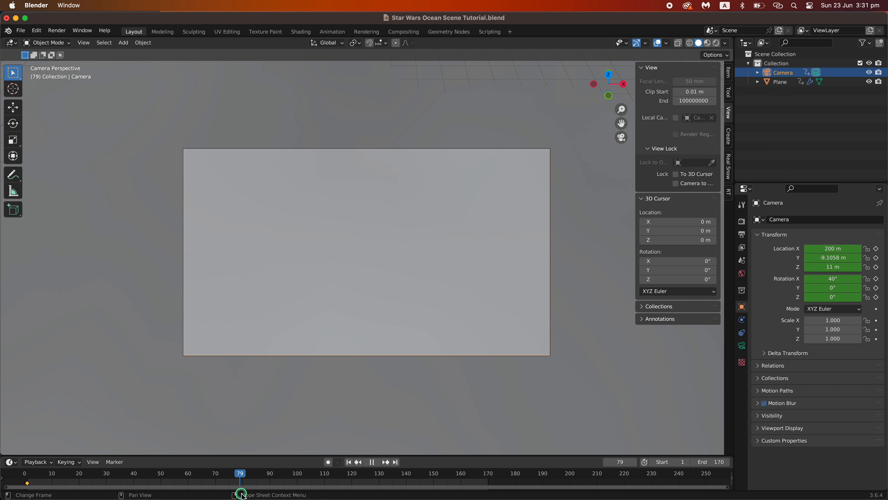
pyautogui.moveTo(267, 492); pyautogui.dragTo(336, 489)
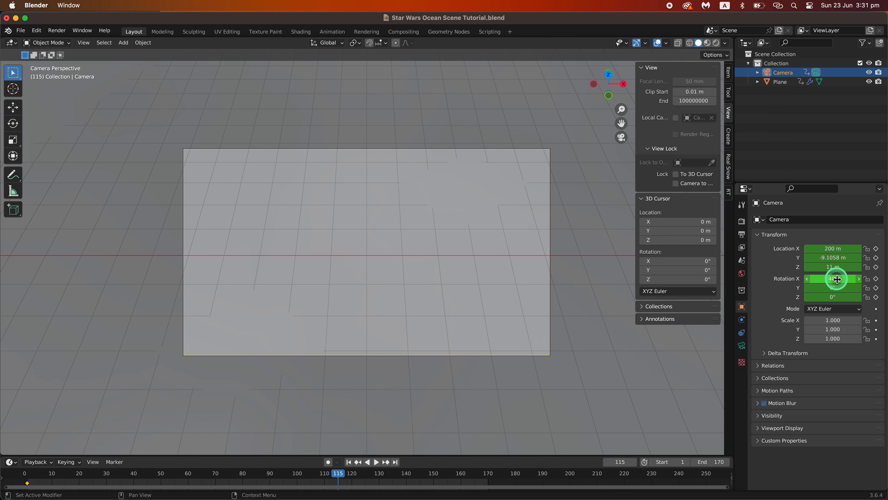
pyautogui.moveTo(837, 279); pyautogui.dragTo(855, 274)
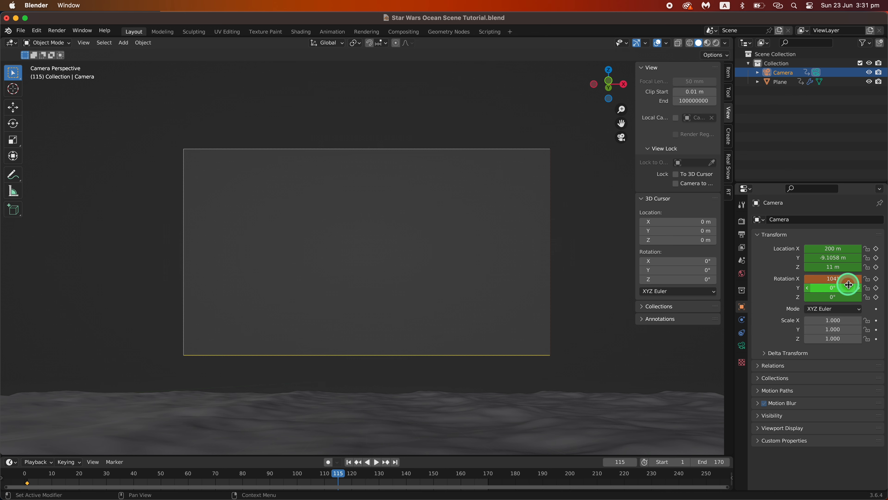
pyautogui.rightClick(833, 277)
pyautogui.click(834, 276)
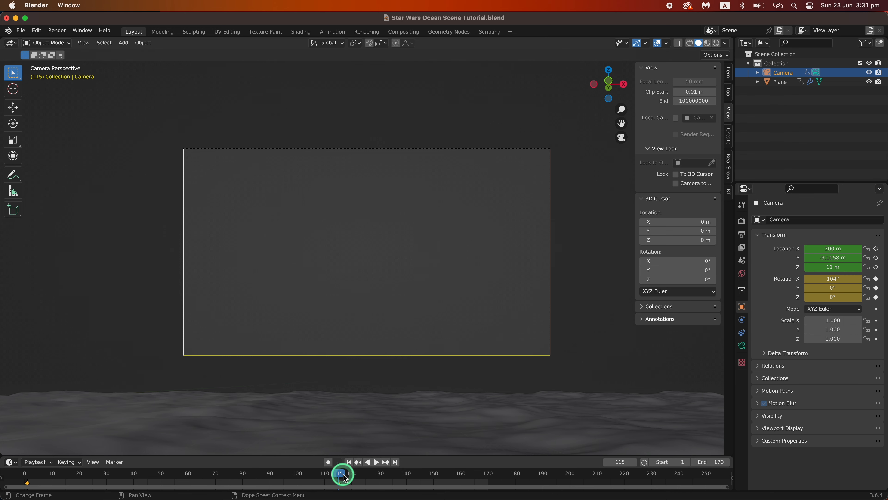
# Step: Play the animation from frame 1 to check the camera tilt, and return to frame 115
pyautogui.moveTo(345, 478); pyautogui.dragTo(31, 444)
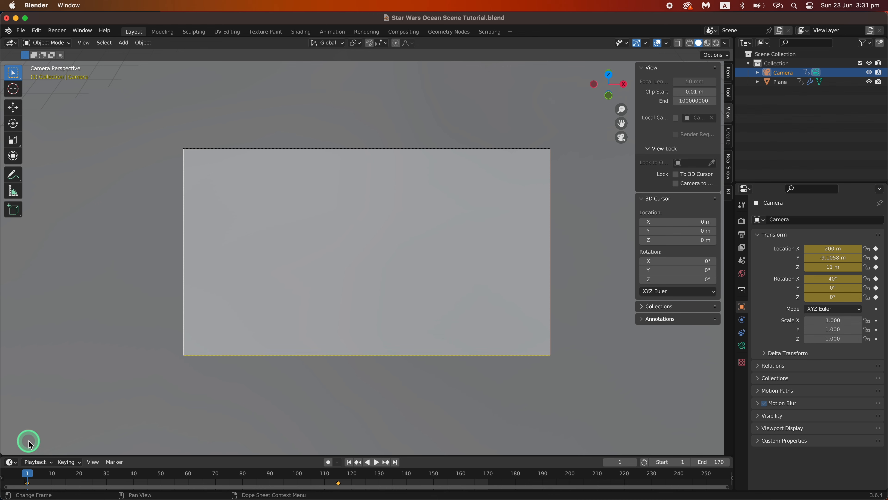
pyautogui.press('space')
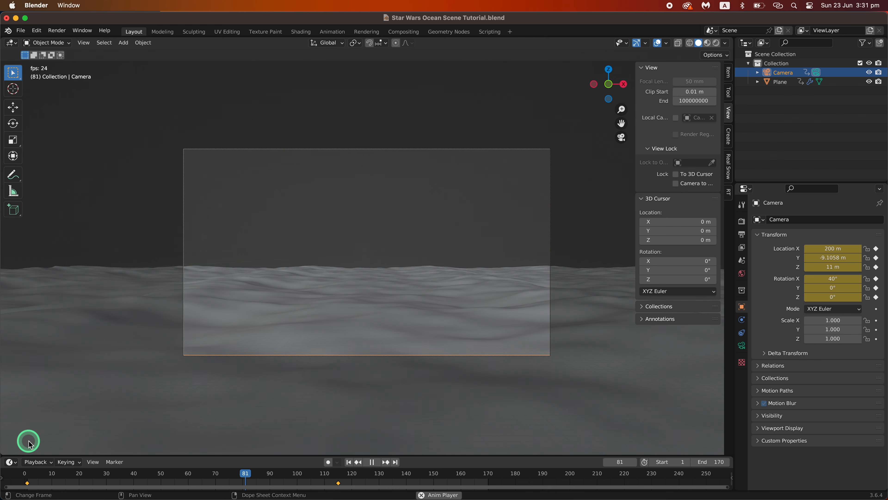
pyautogui.press('space')
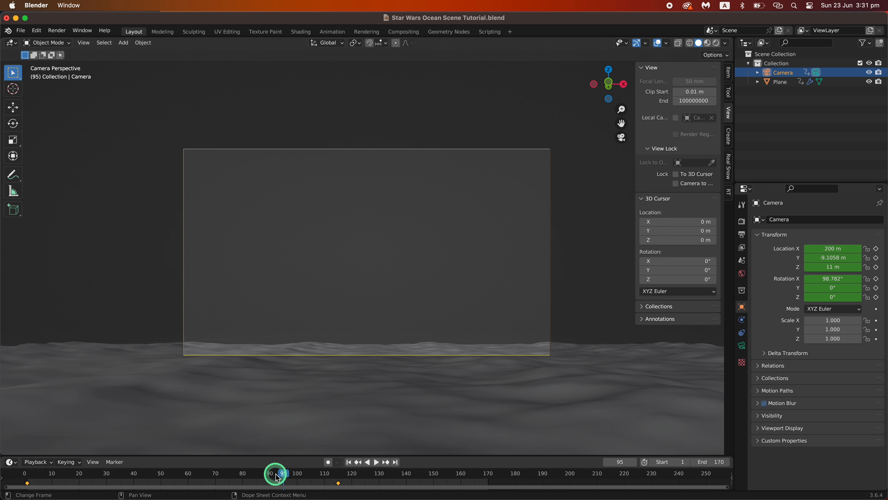
pyautogui.press('space')
pyautogui.moveTo(341, 485); pyautogui.dragTo(338, 485)
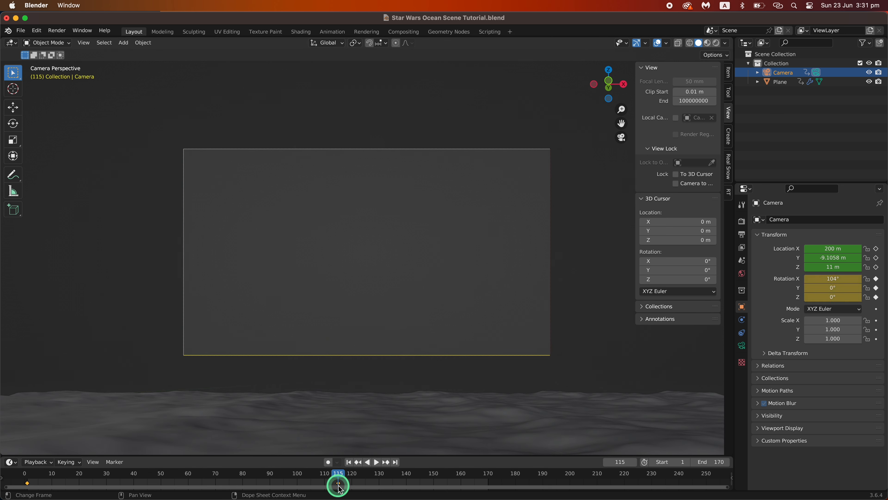
pyautogui.moveTo(339, 485)
pyautogui.mouseDown()
pyautogui.moveTo(267, 486)
pyautogui.moveTo(338, 475)
pyautogui.mouseUp()
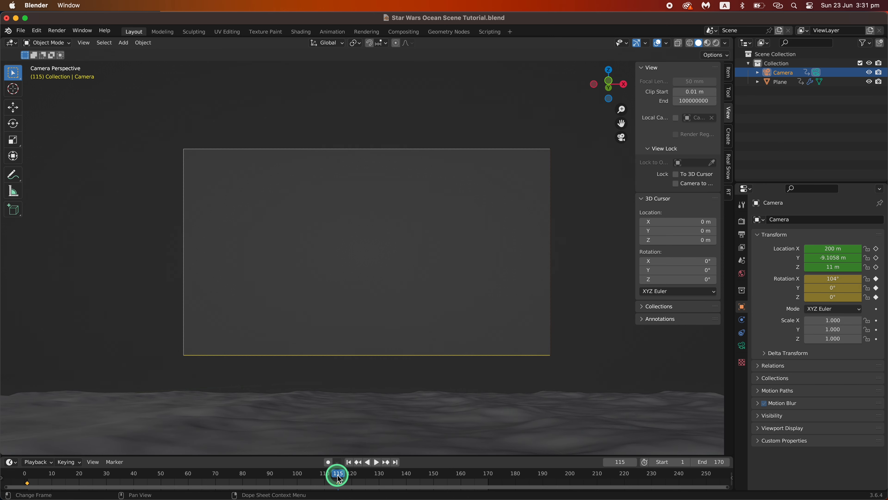
# Step: Set the camera's Y location to -29.106 m by subtracting 20, and insert location keyframes at frame 115
pyautogui.moveTo(829, 258)
pyautogui.mouseDown()
pyautogui.moveTo(885, 258)
pyautogui.moveTo(834, 259)
pyautogui.mouseUp()
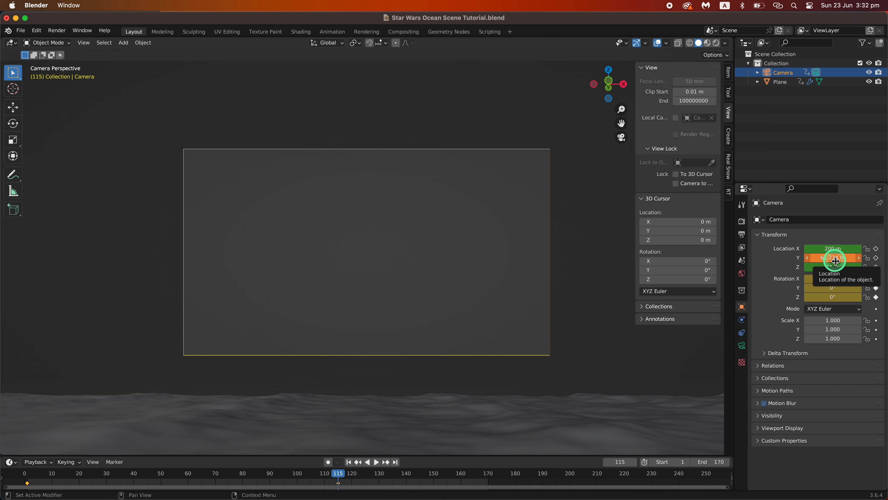
pyautogui.hotkey('ctrl', 'z')
pyautogui.click(835, 261)
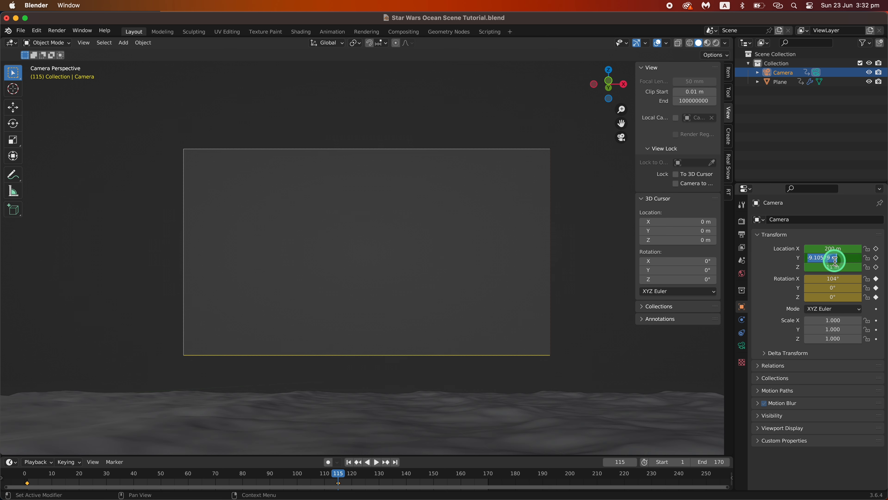
pyautogui.click(848, 259)
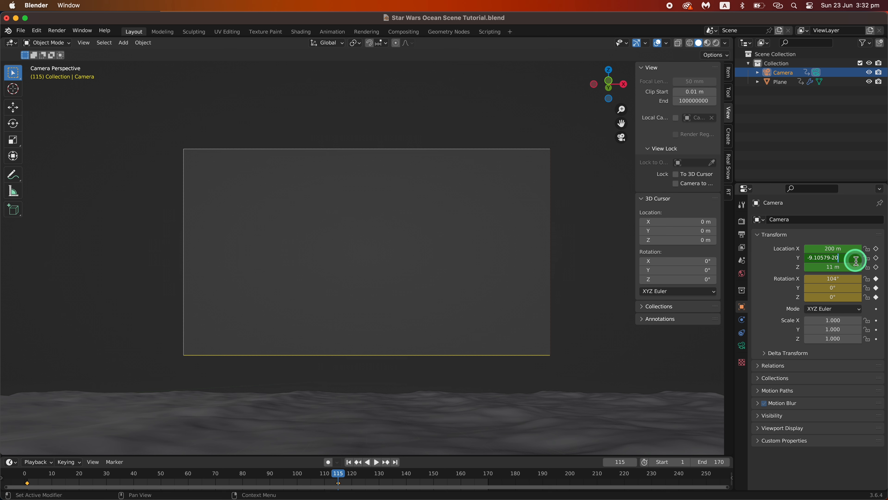
pyautogui.press('Return')
pyautogui.rightClick(838, 254)
pyautogui.click(838, 254)
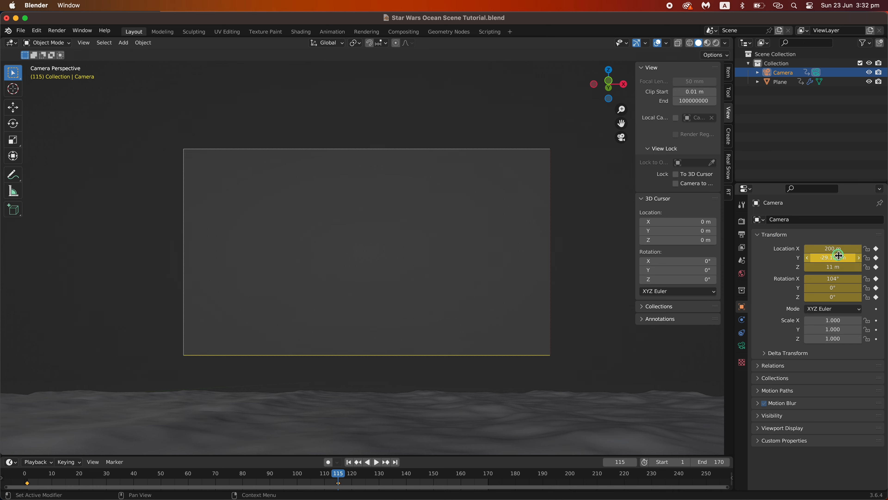
# Step: Leave the camera view, set the camera's Y location to 10.894 m and replace its location keyframes at frame 115
pyautogui.moveTo(408, 179); pyautogui.dragTo(430, 227, button='middle')
pyautogui.scroll(-5, 430, 227)
pyautogui.scroll(-5, 431, 230)
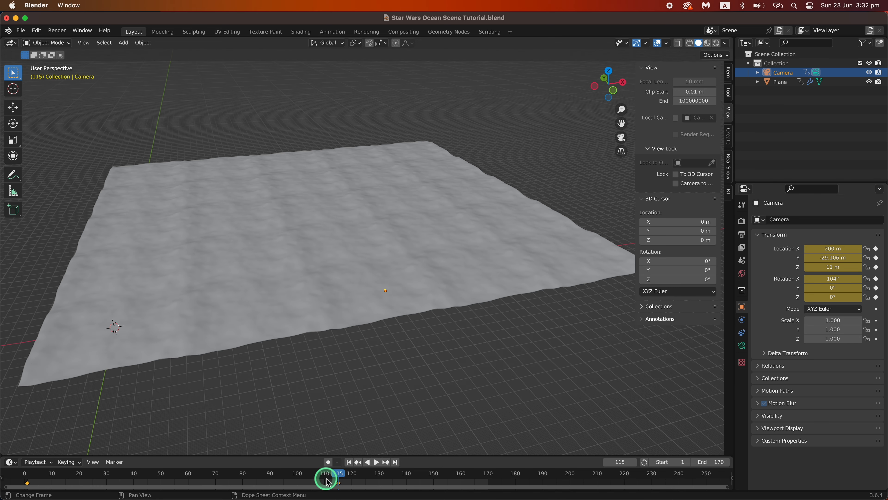
pyautogui.moveTo(328, 476)
pyautogui.mouseDown()
pyautogui.moveTo(147, 477)
pyautogui.moveTo(343, 477)
pyautogui.moveTo(337, 484)
pyautogui.mouseUp()
pyautogui.click(835, 258)
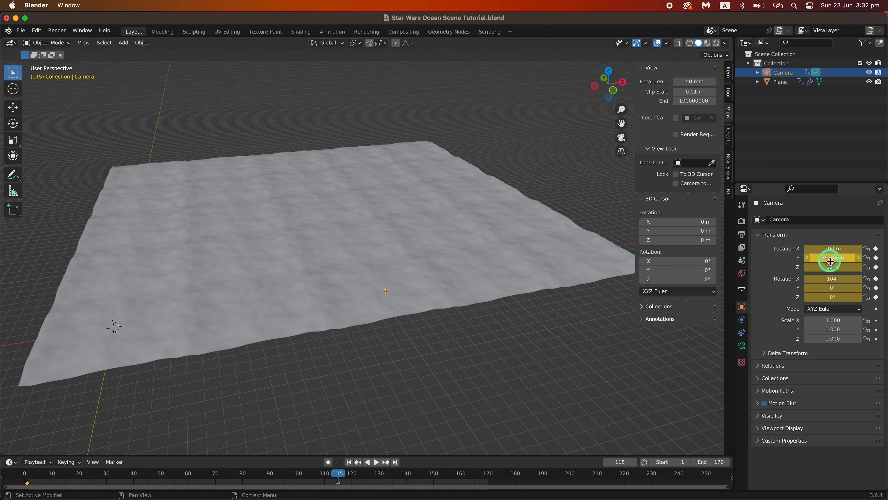
pyautogui.click(842, 259)
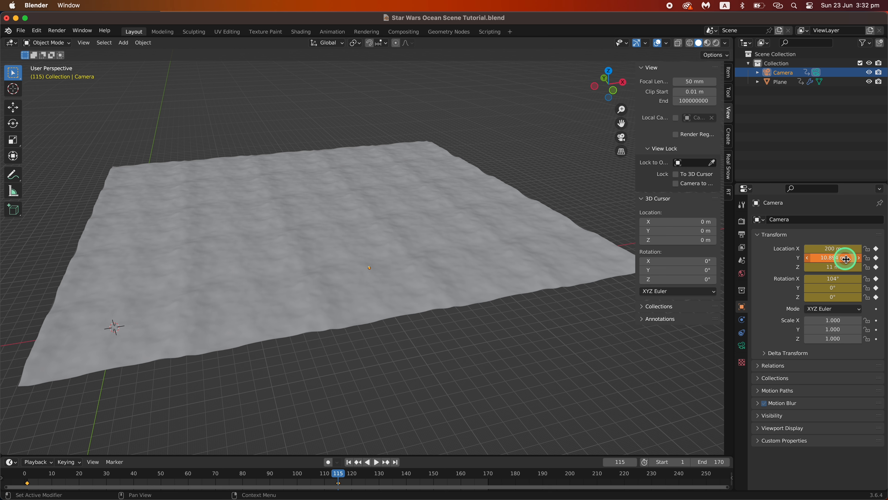
pyautogui.rightClick(843, 258)
pyautogui.click(842, 258)
# Step: Play the camera's forward movement from the start, and return to the camera view at frame 115
pyautogui.moveTo(339, 472); pyautogui.dragTo(24, 477)
pyautogui.press('space')
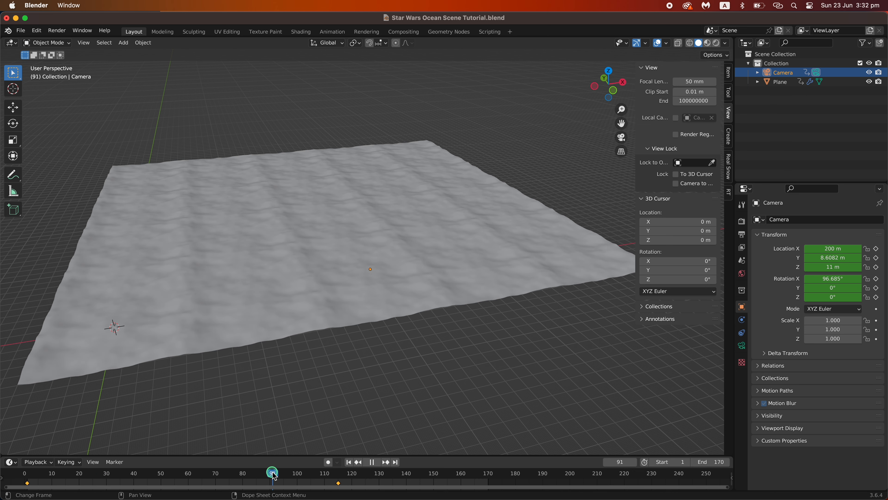
pyautogui.press('space')
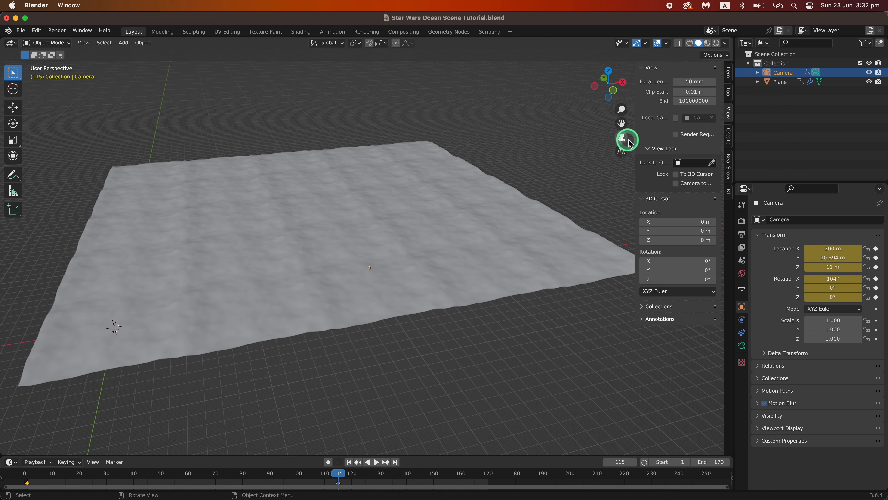
pyautogui.click(621, 137)
pyautogui.moveTo(347, 472)
pyautogui.mouseDown()
pyautogui.moveTo(27, 485)
pyautogui.moveTo(338, 469)
pyautogui.mouseUp()
pyautogui.press('space')
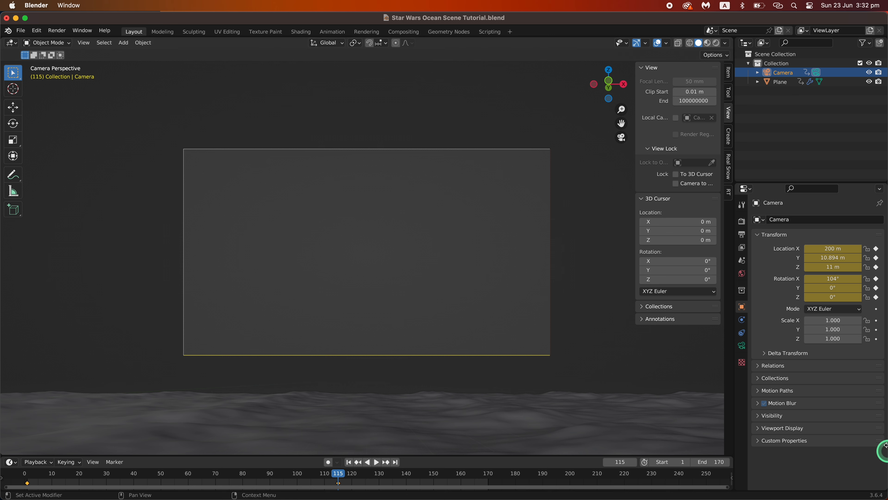
# Step: Set the camera's Z location to 7 m and replace its location keyframes at frame 115
pyautogui.moveTo(847, 268); pyautogui.dragTo(754, 262)
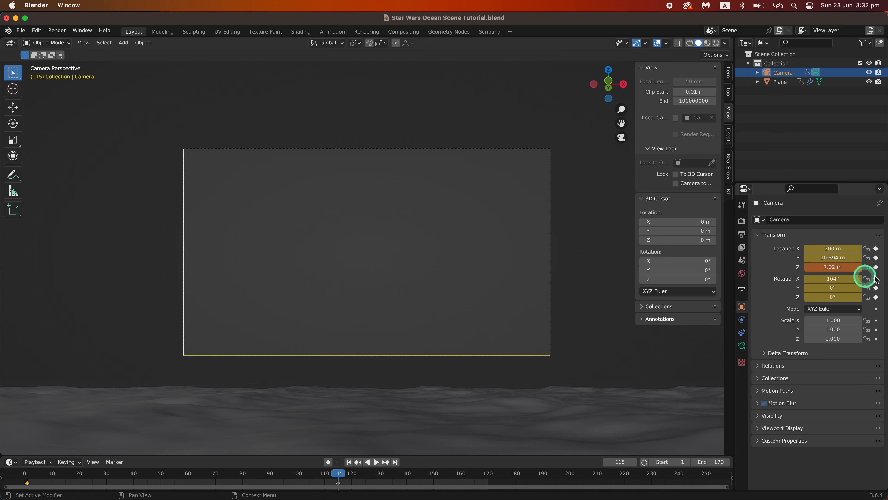
pyautogui.click(841, 268)
pyautogui.write('7')
pyautogui.press('Return')
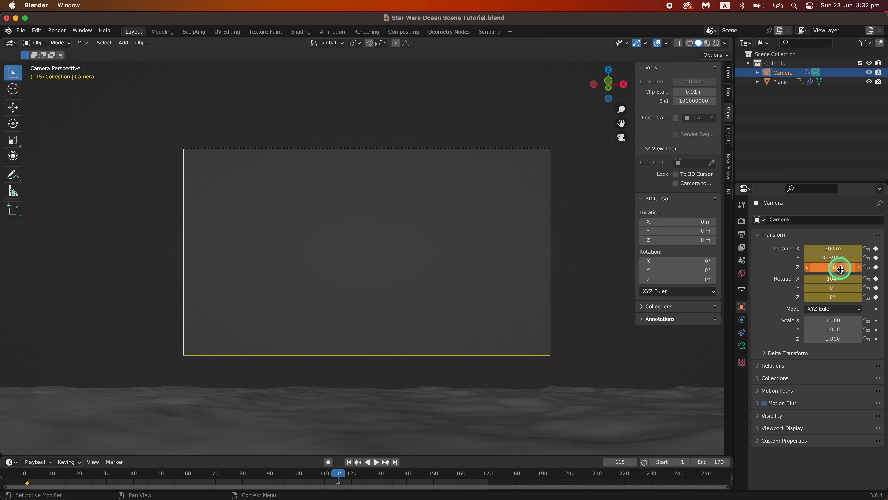
pyautogui.rightClick(841, 268)
pyautogui.click(841, 267)
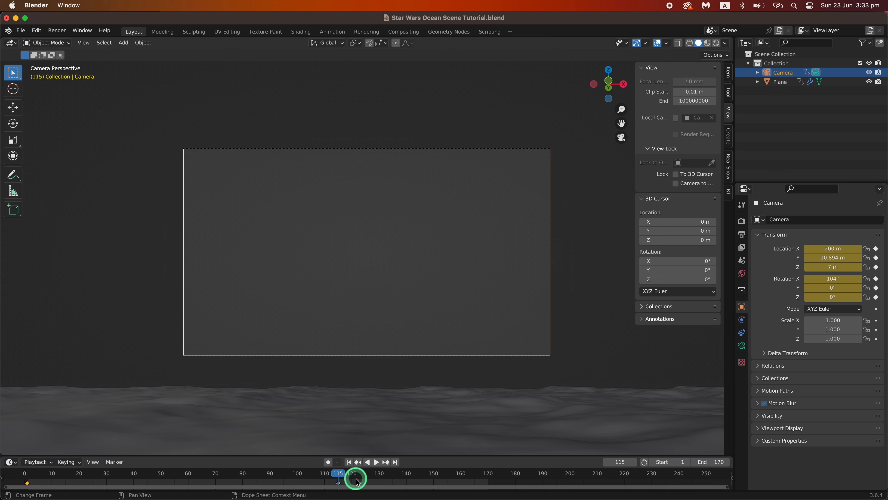
# Step: At frame 130, set the camera's X rotation to 112° and insert rotation keyframes
pyautogui.press('space')
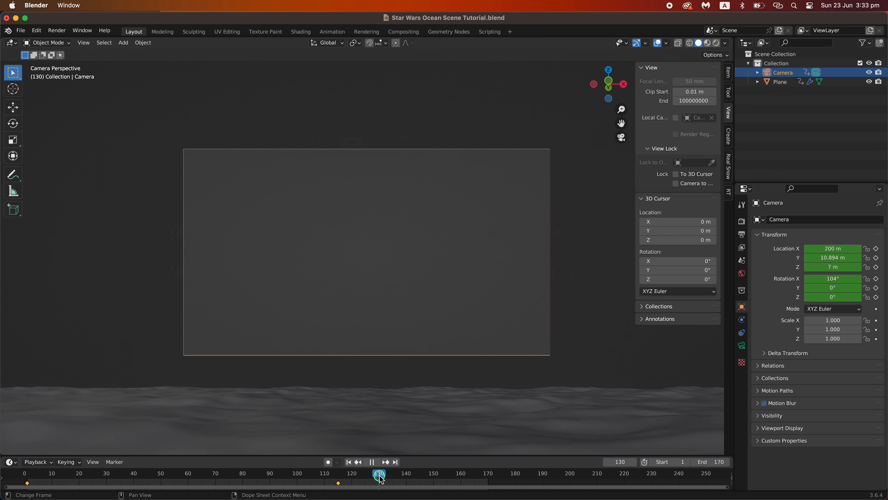
pyautogui.press('space')
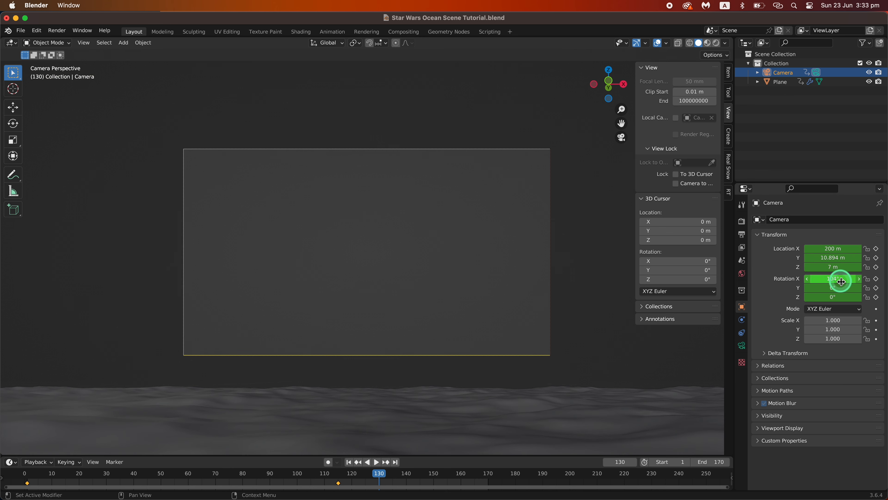
pyautogui.moveTo(839, 279); pyautogui.dragTo(846, 279)
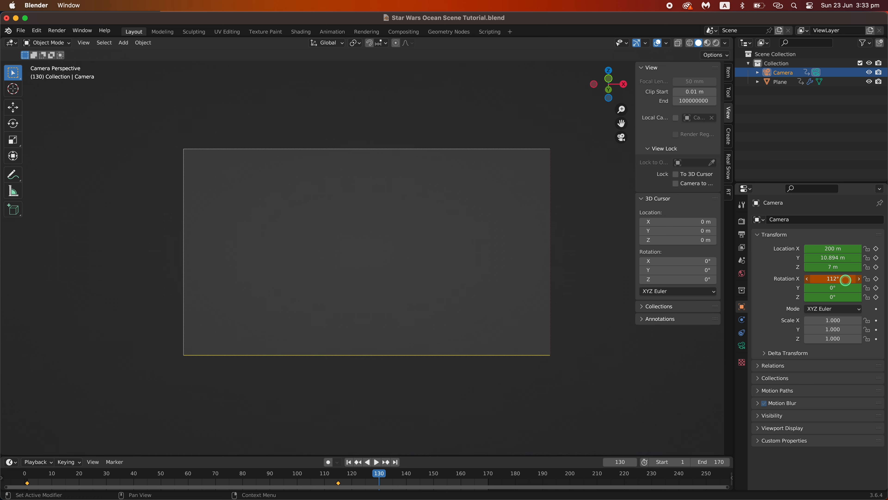
pyautogui.rightClick(845, 280)
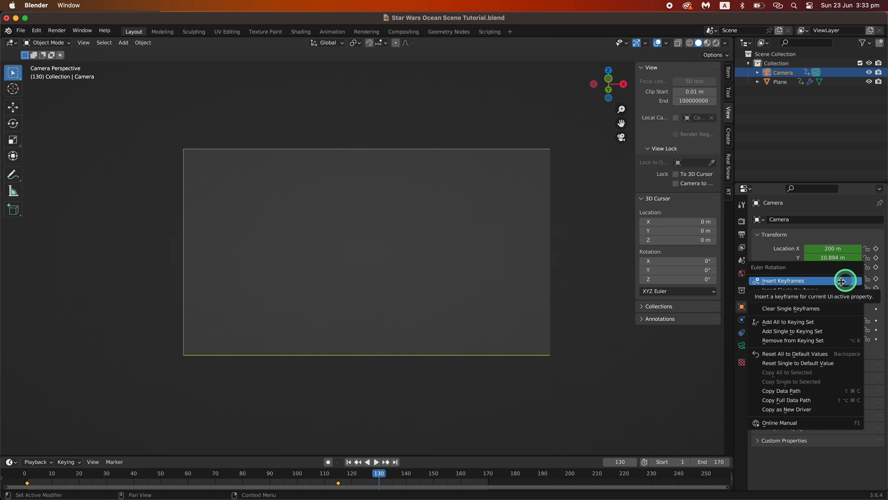
pyautogui.click(843, 281)
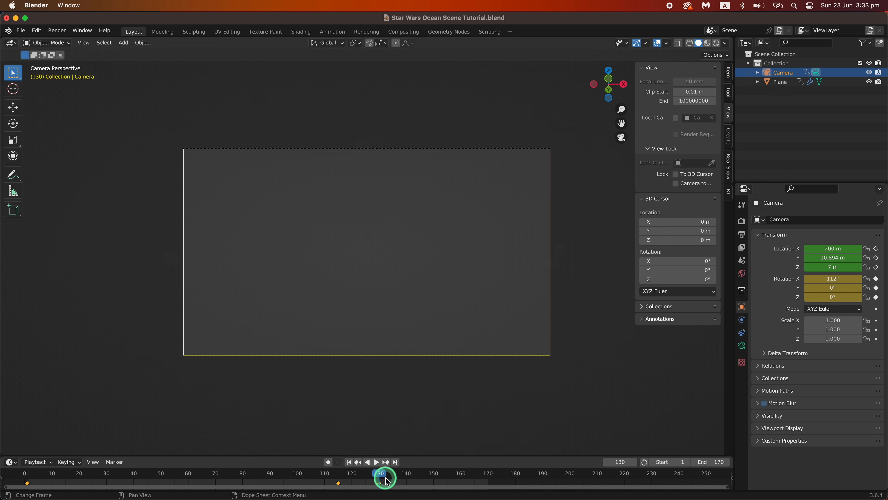
# Step: At frame 170, set the camera's X rotation to 122° and Z location to 1 m, and insert location and rotation keyframes
pyautogui.moveTo(387, 482); pyautogui.dragTo(490, 485)
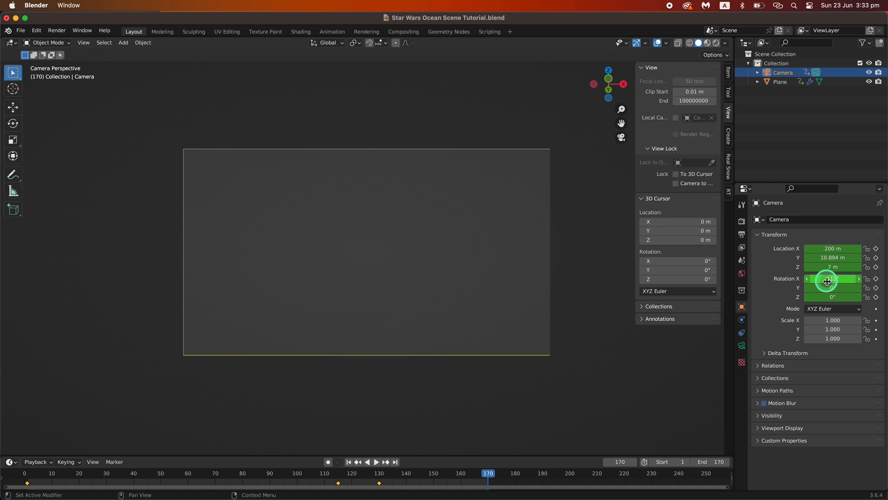
pyautogui.moveTo(828, 281); pyautogui.dragTo(833, 280)
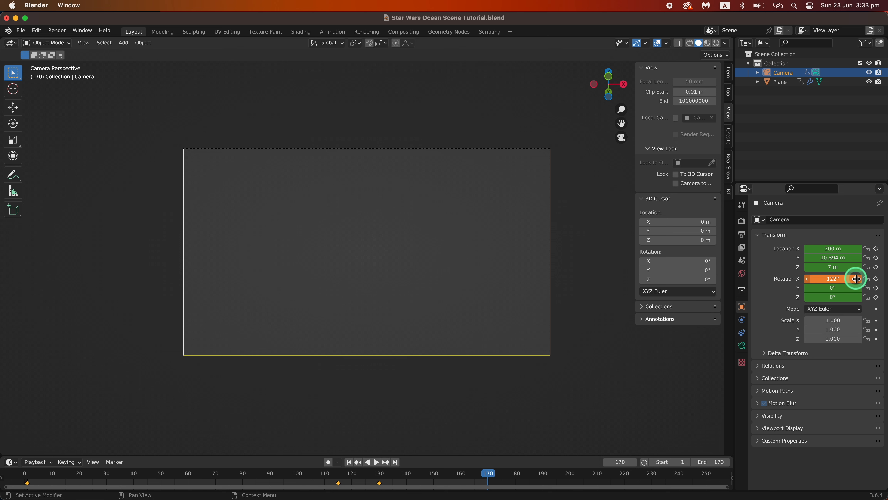
pyautogui.click(842, 269)
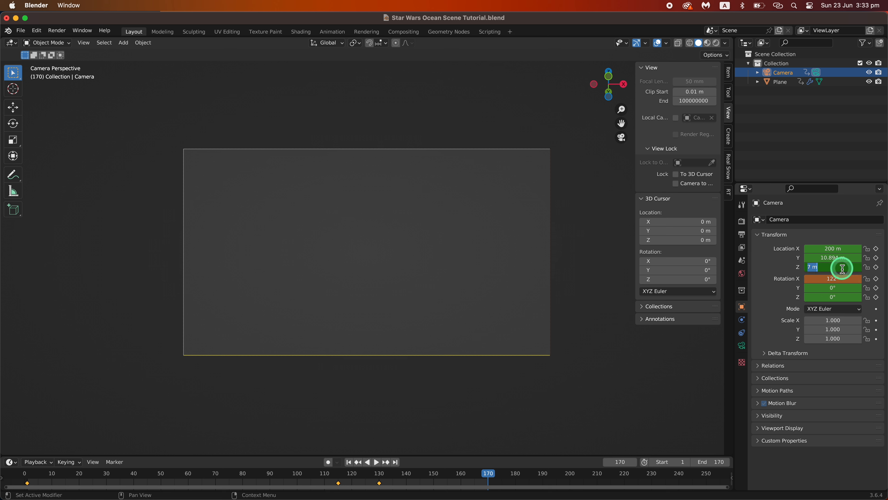
pyautogui.write('1')
pyautogui.press('Return')
pyautogui.rightClick(842, 268)
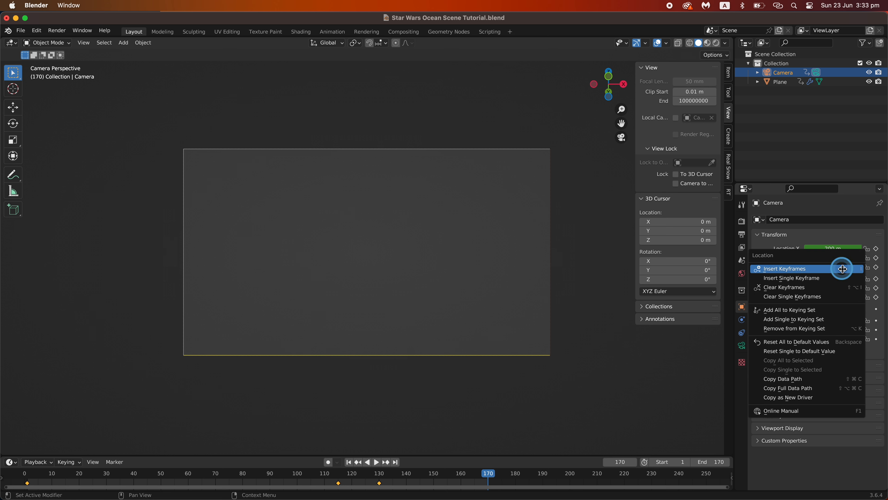
pyautogui.click(841, 267)
pyautogui.rightClick(844, 279)
pyautogui.click(844, 277)
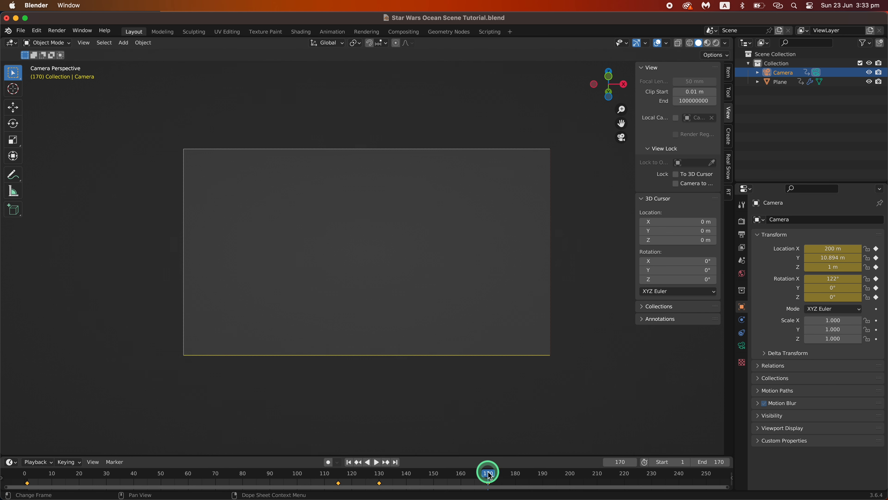
# Step: At frame 84, leave the camera view, import the Sketchfab spaceship model and set its rotation mode to XYZ Euler
pyautogui.moveTo(488, 473); pyautogui.dragTo(254, 410)
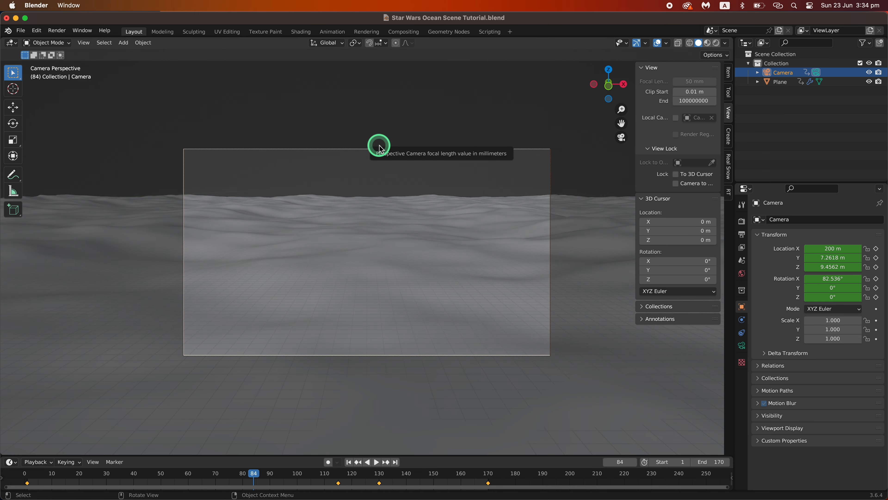
pyautogui.moveTo(380, 149)
pyautogui.mouseDown(button='middle')
pyautogui.moveTo(394, 178)
pyautogui.moveTo(388, 156)
pyautogui.mouseUp(button='middle')
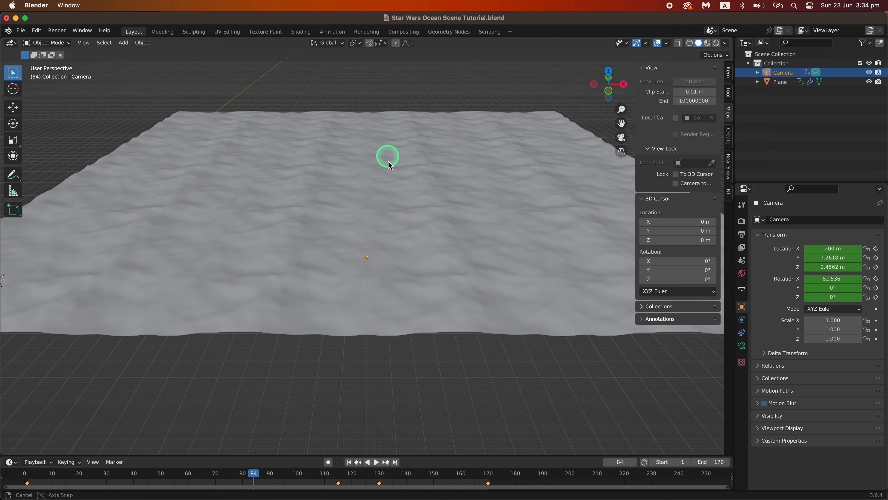
pyautogui.click(22, 31)
pyautogui.moveTo(35, 155)
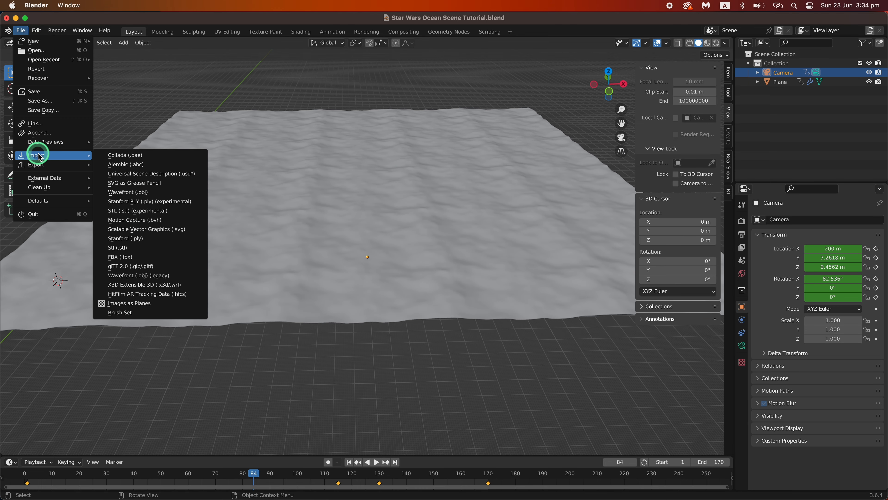
pyautogui.click(129, 257)
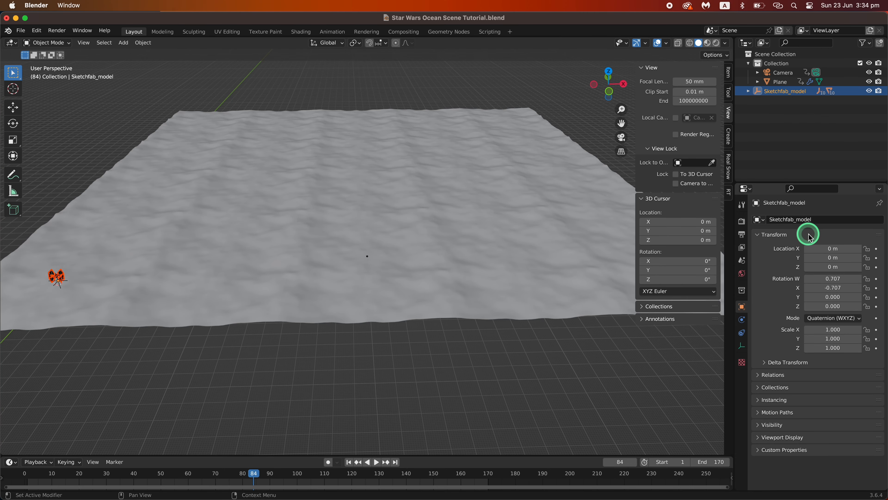
pyautogui.click(833, 317)
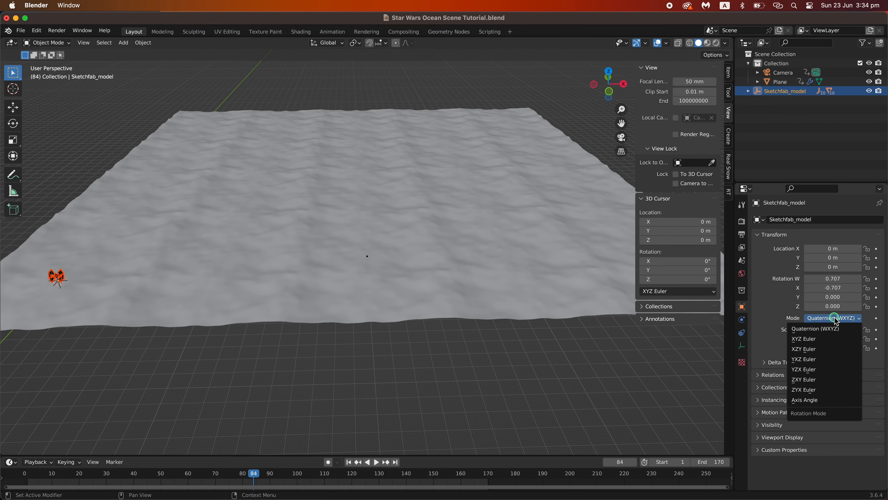
pyautogui.click(830, 339)
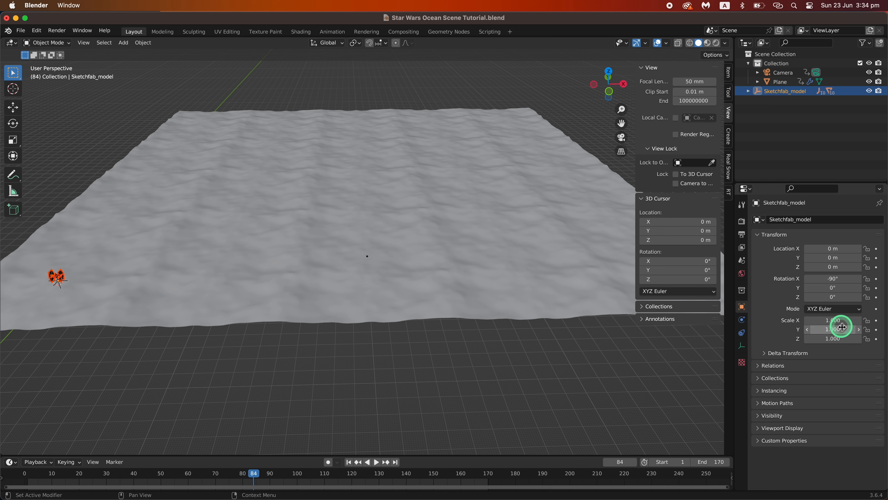
# Step: Position the spaceship model over the far end of the ocean at X 199.72 m, Y 397.8 m and Z 70.06 m
pyautogui.moveTo(828, 258); pyautogui.dragTo(885, 276)
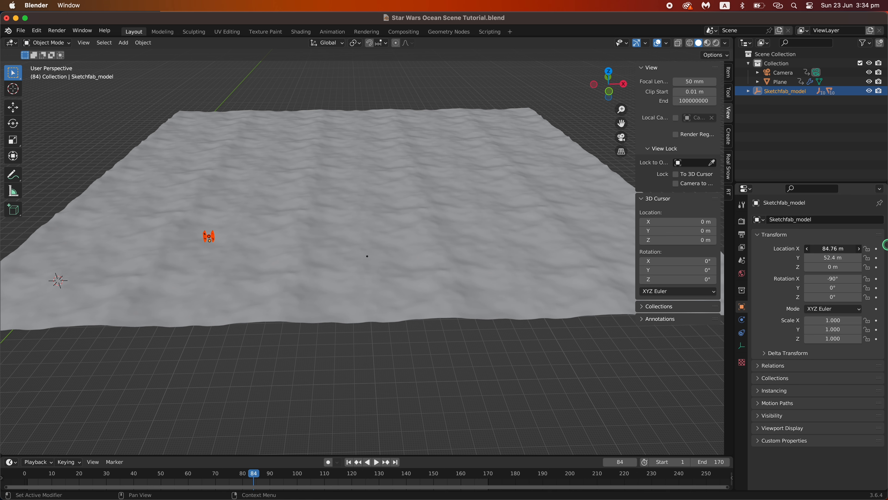
pyautogui.moveTo(833, 249); pyautogui.dragTo(814, 249)
pyautogui.moveTo(833, 248); pyautogui.dragTo(807, 247)
pyautogui.moveTo(447, 259); pyautogui.dragTo(448, 320, button='middle')
pyautogui.moveTo(836, 248); pyautogui.dragTo(819, 247)
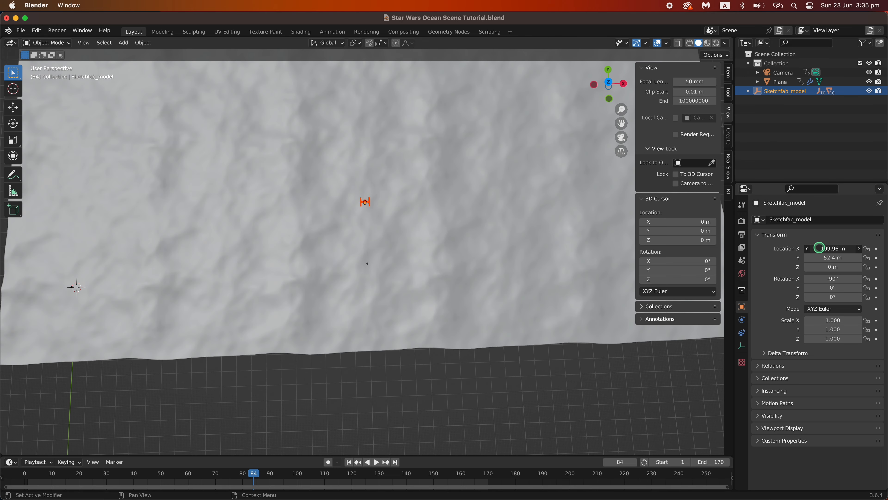
pyautogui.scroll(-6, 267, 254)
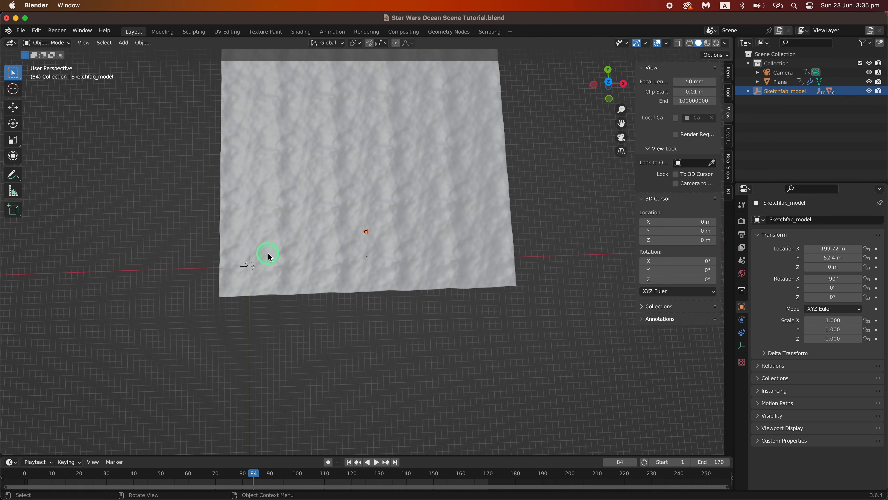
pyautogui.moveTo(817, 258); pyautogui.dragTo(886, 247)
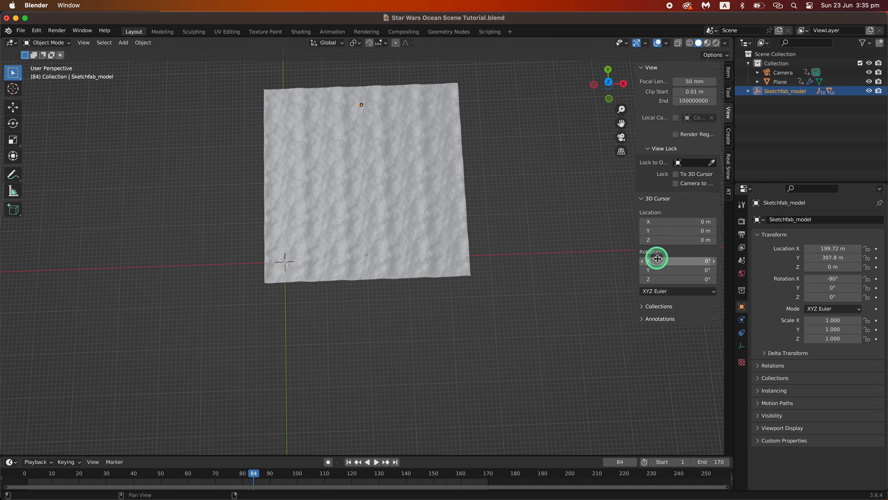
pyautogui.moveTo(821, 266); pyautogui.dragTo(885, 245)
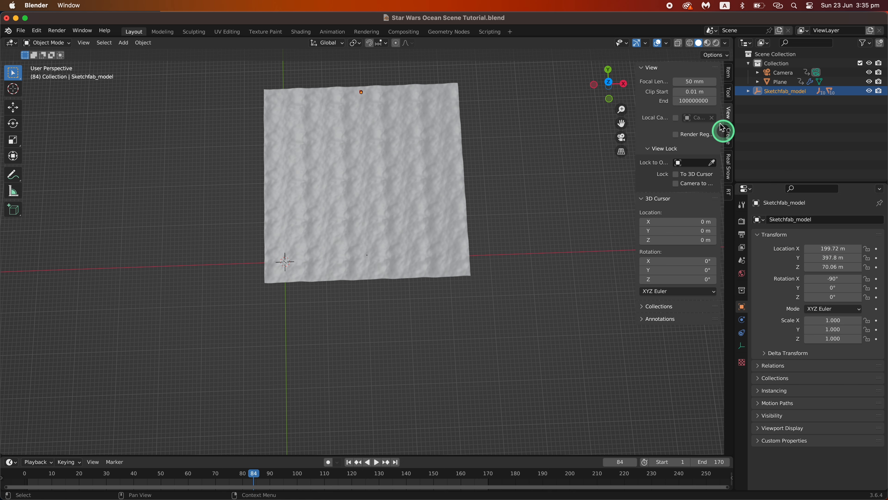
# Step: Return to the camera view and insert location and rotation keyframes for the spaceship model at frame 85
pyautogui.click(622, 137)
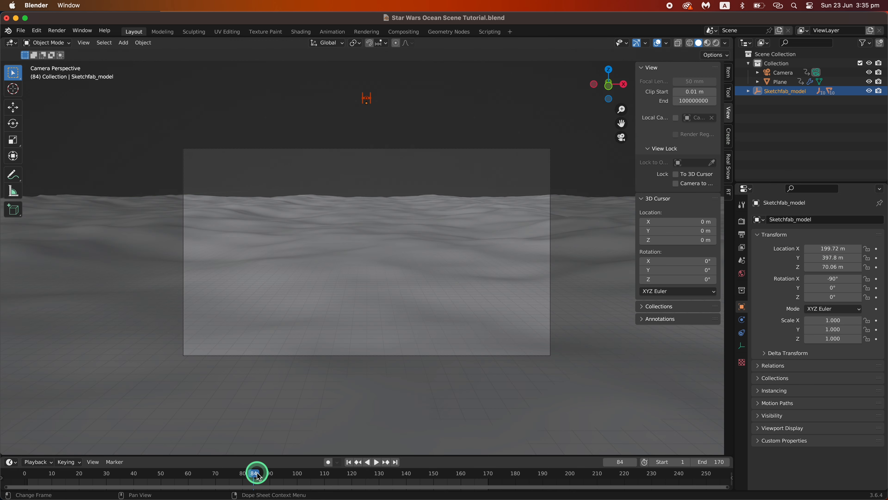
pyautogui.moveTo(254, 471)
pyautogui.mouseDown()
pyautogui.moveTo(14, 473)
pyautogui.moveTo(80, 491)
pyautogui.moveTo(256, 489)
pyautogui.moveTo(189, 482)
pyautogui.moveTo(257, 478)
pyautogui.mouseUp()
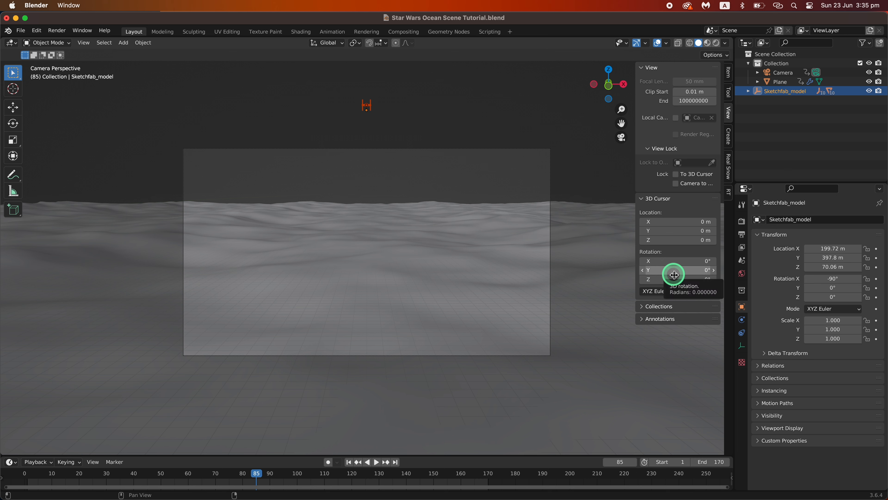
pyautogui.rightClick(832, 249)
pyautogui.click(834, 252)
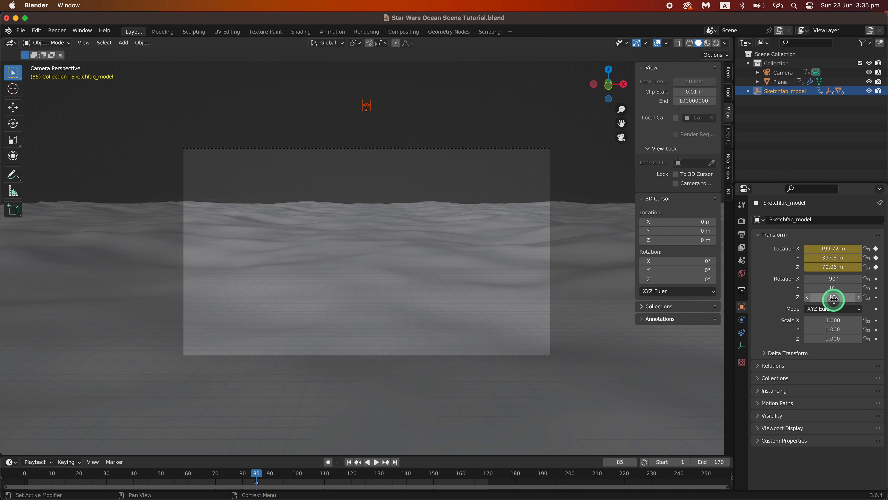
pyautogui.rightClick(831, 281)
pyautogui.click(832, 281)
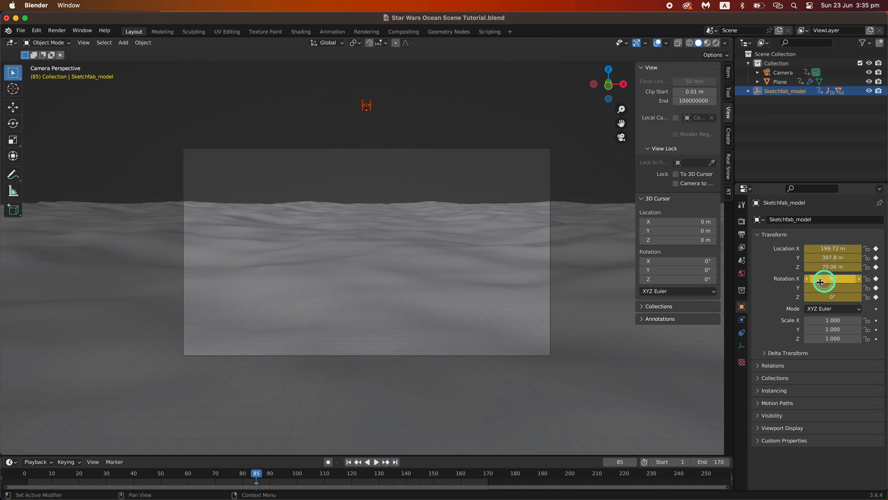
# Step: At frame 130, set the spaceship's Y location to 91.12 m and X rotation to -104°, and insert rotation and location keyframes
pyautogui.moveTo(259, 474); pyautogui.dragTo(406, 482)
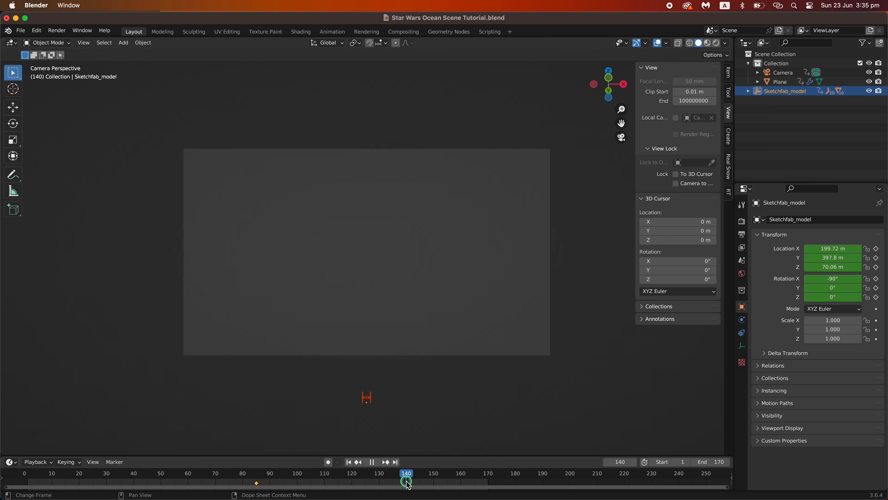
pyautogui.click(783, 72)
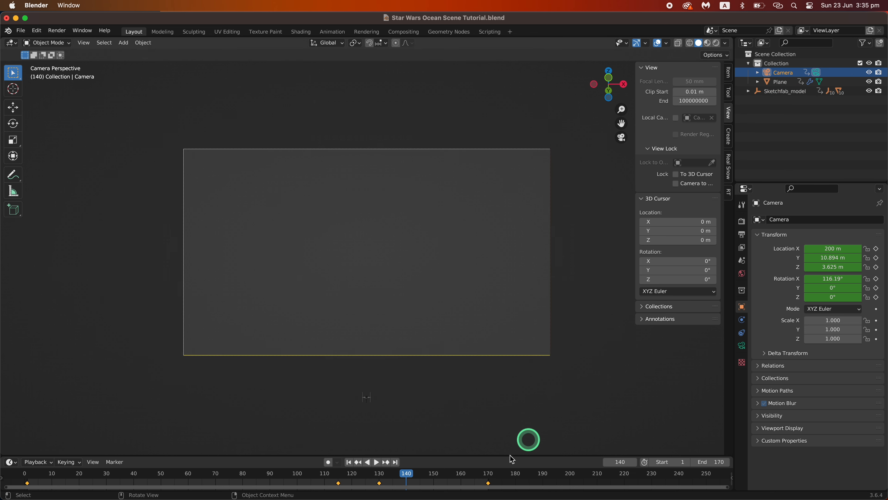
pyautogui.moveTo(404, 473); pyautogui.dragTo(379, 476)
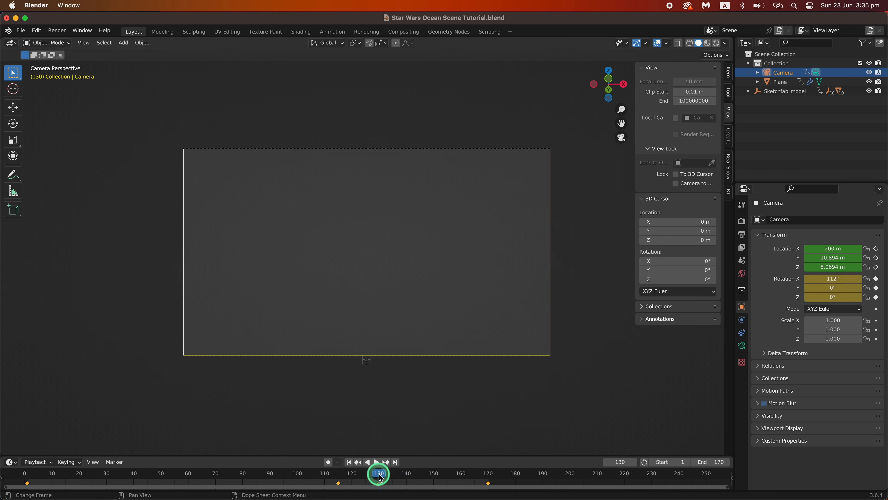
pyautogui.click(775, 92)
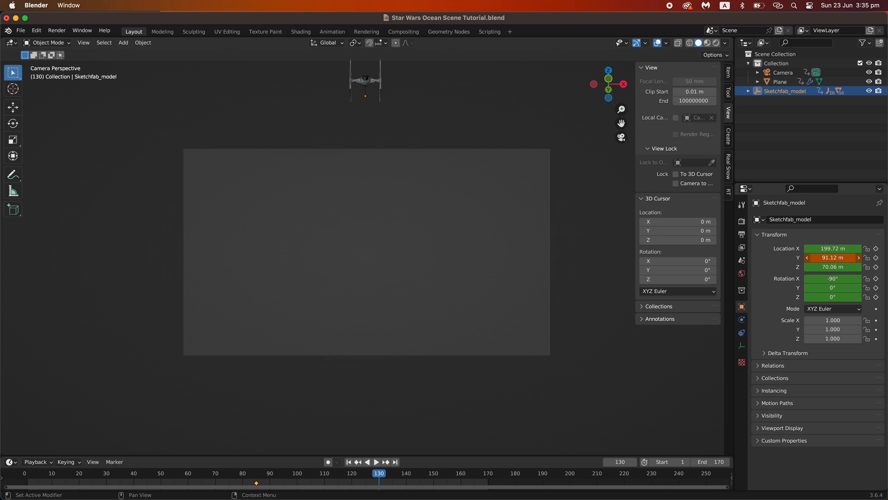
pyautogui.moveTo(833, 278); pyautogui.dragTo(836, 278)
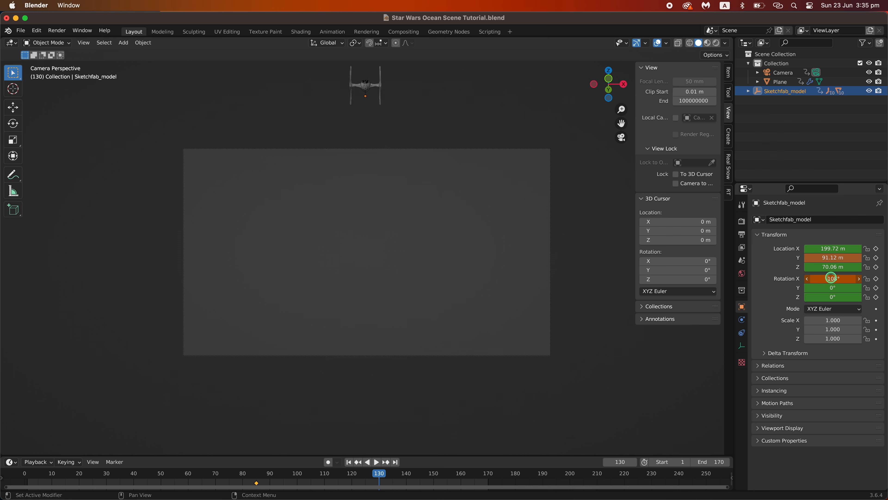
pyautogui.rightClick(833, 278)
pyautogui.click(832, 279)
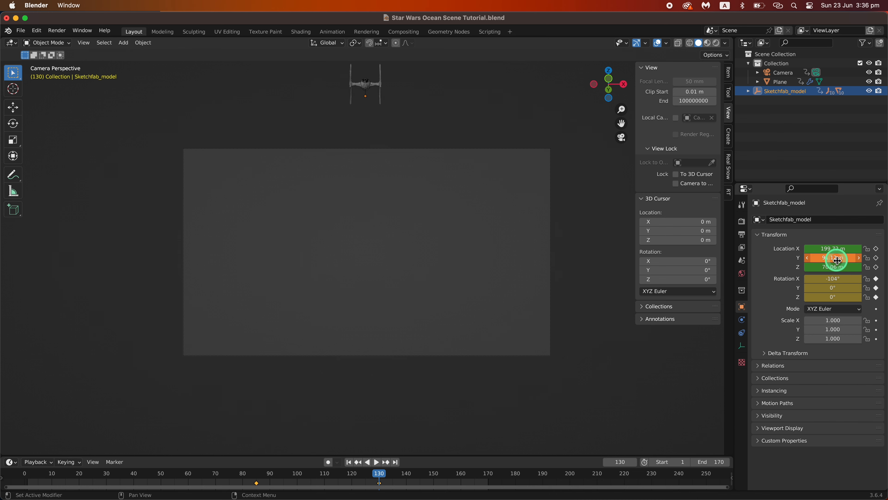
pyautogui.rightClick(837, 260)
pyautogui.click(837, 260)
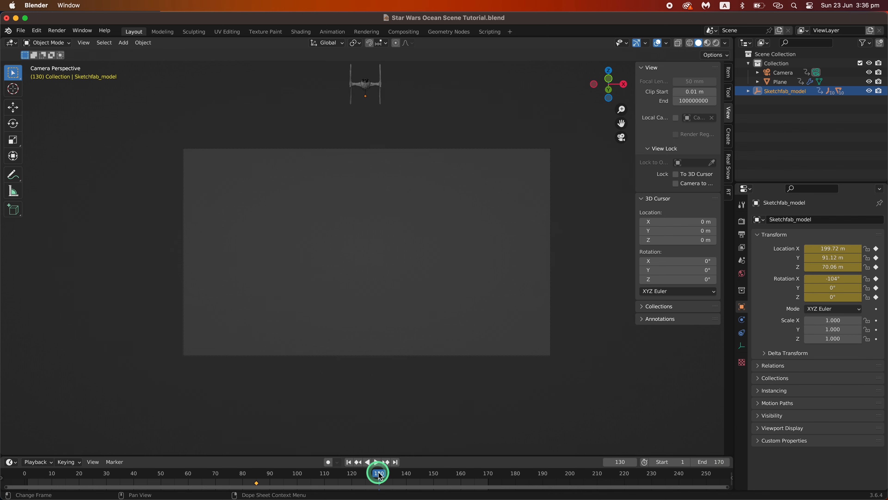
# Step: Move the spaceship's frame 130 keyframes to frame 140 and play its approach towards the camera
pyautogui.moveTo(379, 475); pyautogui.dragTo(182, 476)
pyautogui.press('space')
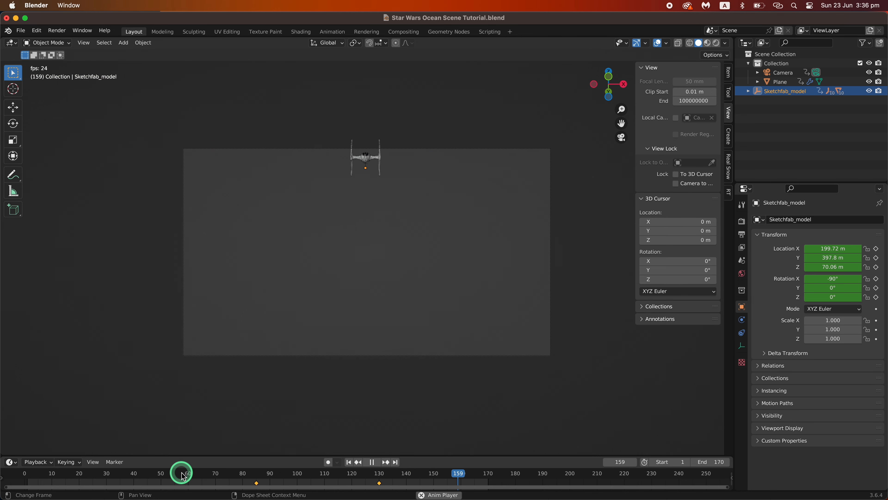
pyautogui.moveTo(520, 481); pyautogui.dragTo(201, 474)
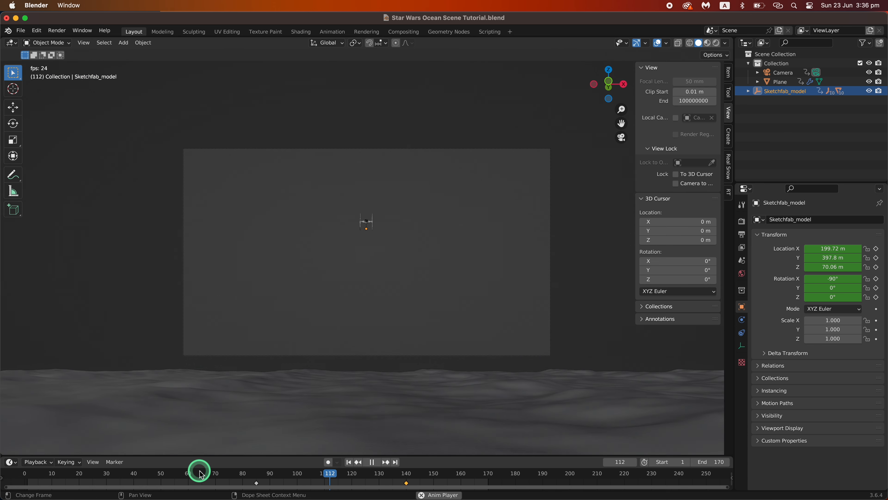
pyautogui.press('space')
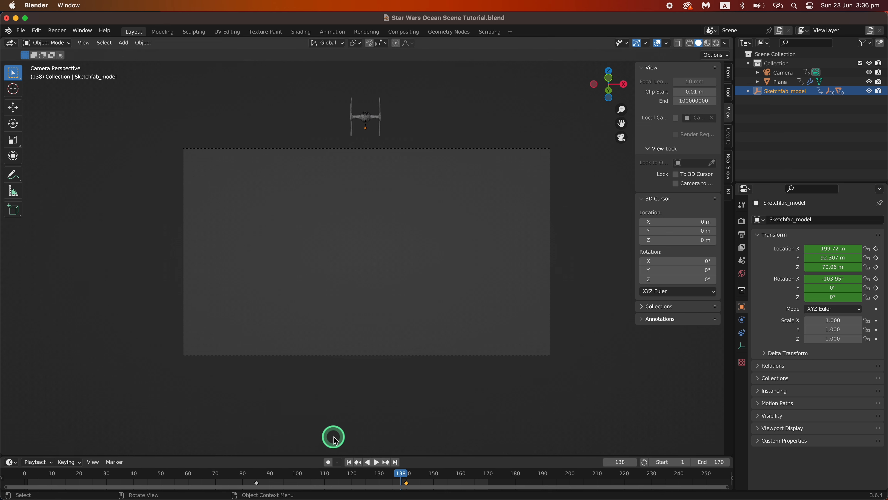
# Step: At frame 140, set the spaceship's Y location to about 75 m, replace its location keyframes and play the approach
pyautogui.click(407, 476)
pyautogui.click(799, 323)
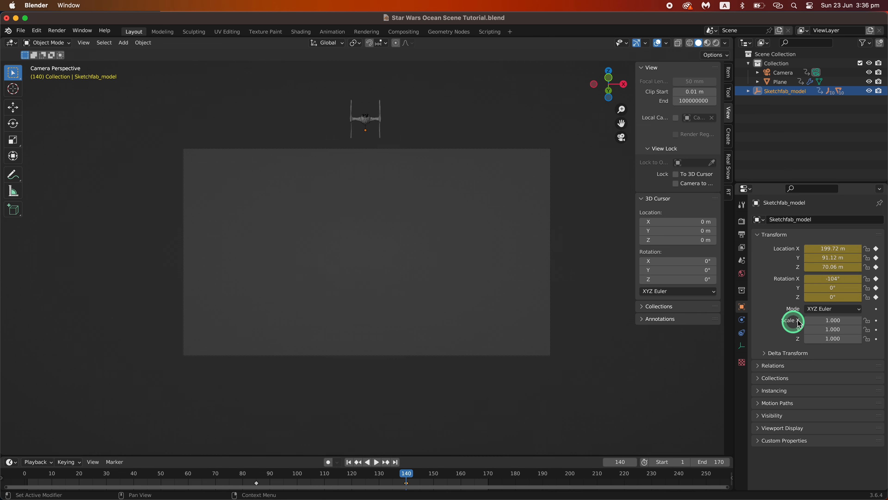
pyautogui.moveTo(838, 259); pyautogui.dragTo(845, 260)
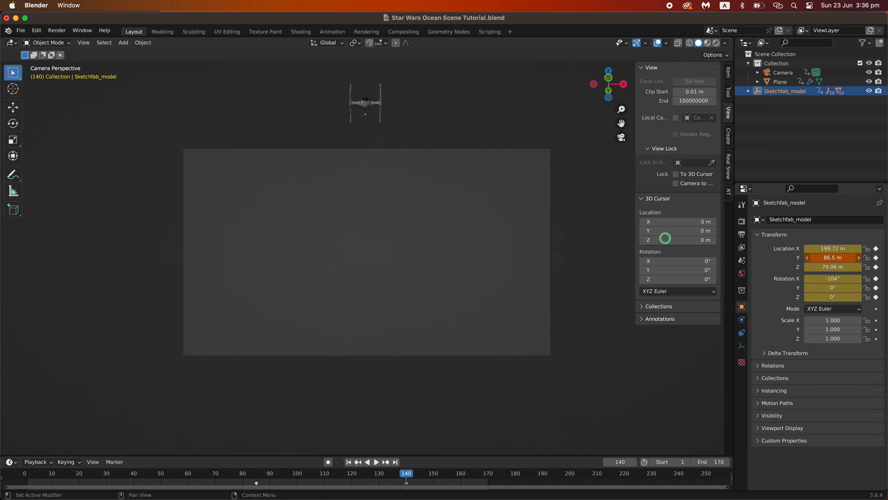
pyautogui.moveTo(665, 239); pyautogui.dragTo(470, 232)
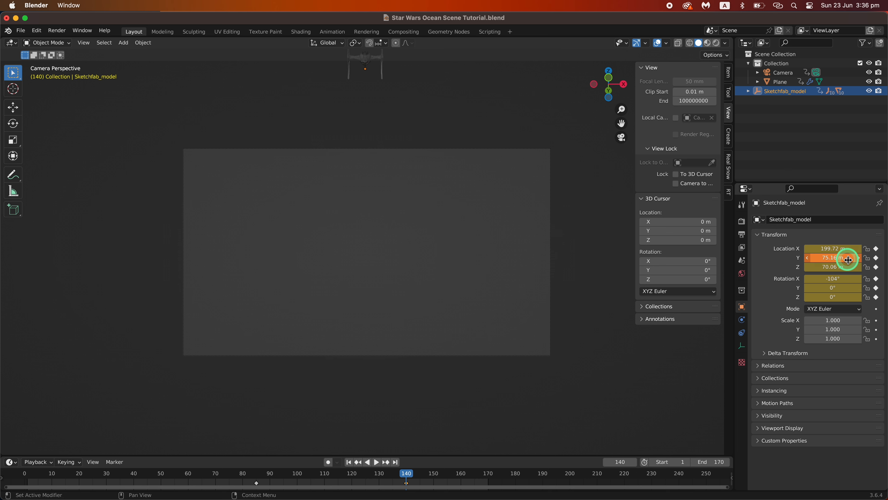
pyautogui.press('i')
pyautogui.moveTo(409, 477); pyautogui.dragTo(283, 484)
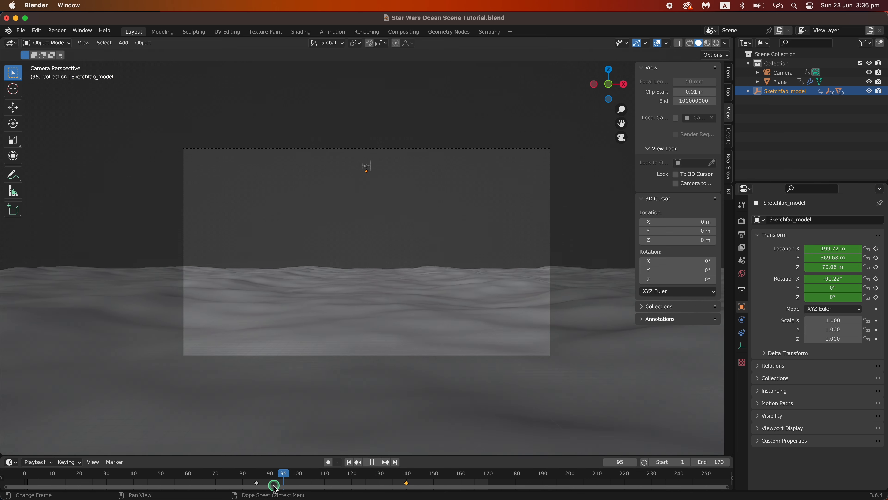
pyautogui.press('space')
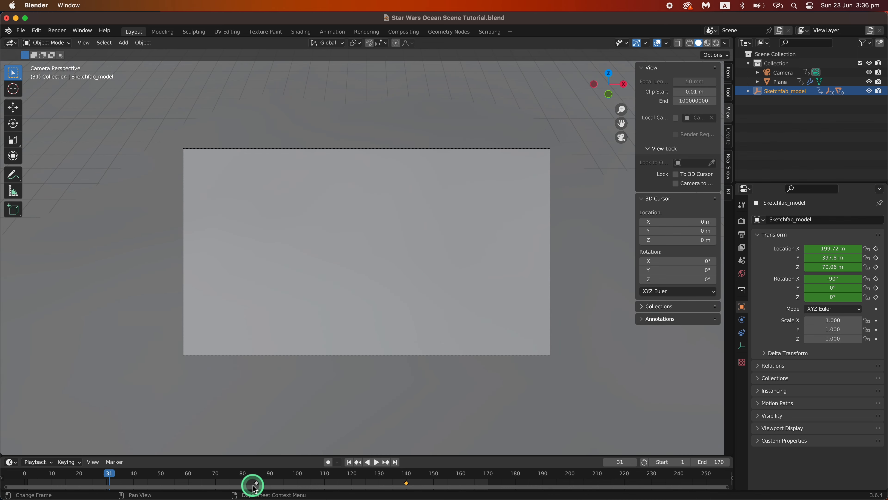
# Step: Scrub to frame 98, preview the scene in rendered shading, and return to solid shading
pyautogui.click(88, 462)
pyautogui.moveTo(107, 479); pyautogui.dragTo(292, 482)
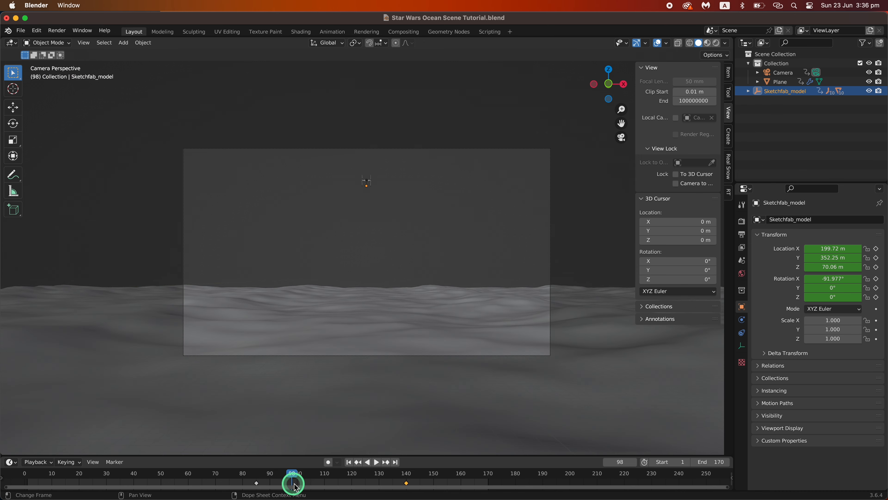
pyautogui.click(716, 44)
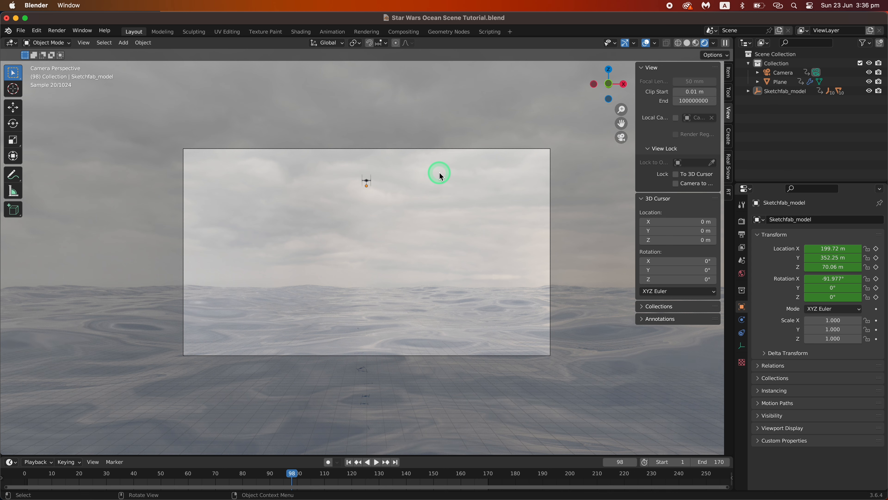
pyautogui.click(688, 43)
pyautogui.click(353, 227)
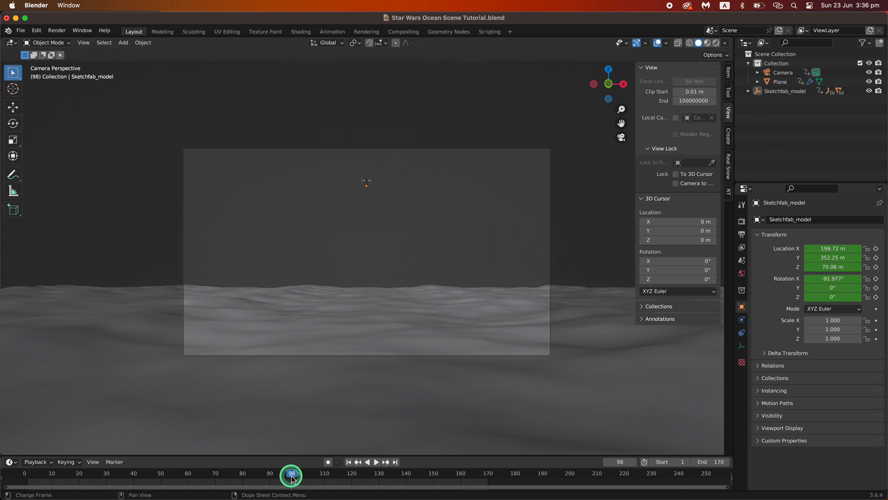
# Step: At frame 1, leave the camera view and import a second spaceship from scene.gltf in the tie_fighter (1) folder as glTF 2.0
pyautogui.moveTo(293, 479); pyautogui.dragTo(25, 472)
pyautogui.moveTo(378, 188); pyautogui.dragTo(385, 199, button='middle')
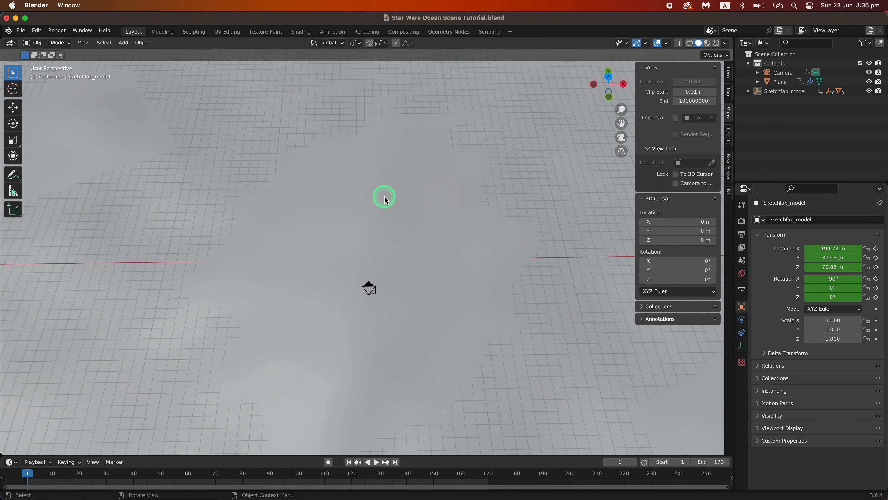
pyautogui.moveTo(621, 126); pyautogui.dragTo(600, 289)
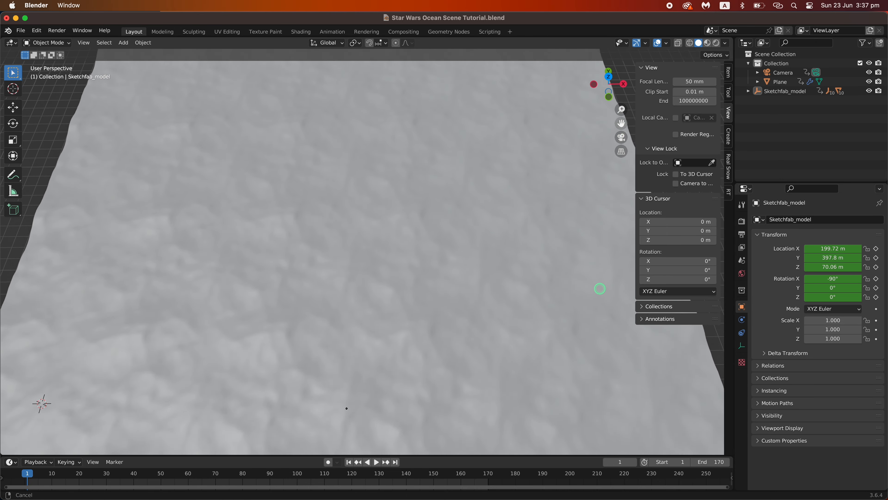
pyautogui.scroll(-5, 448, 130)
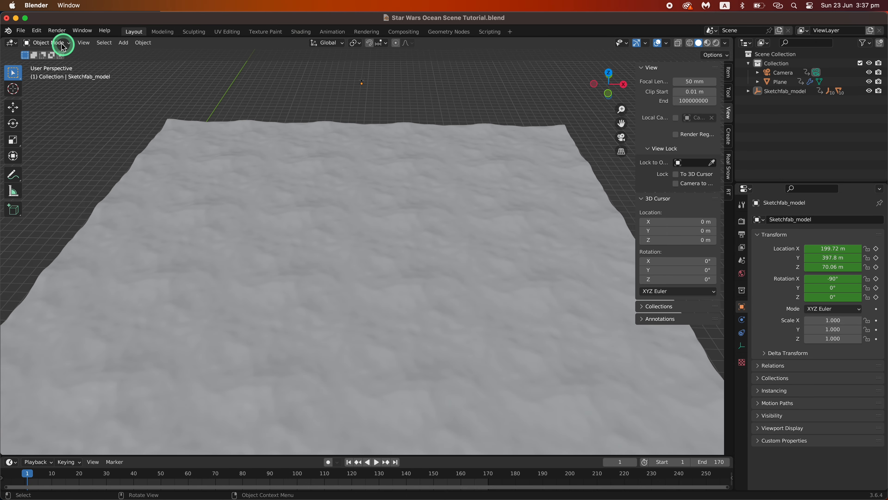
pyautogui.click(21, 30)
pyautogui.moveTo(45, 155)
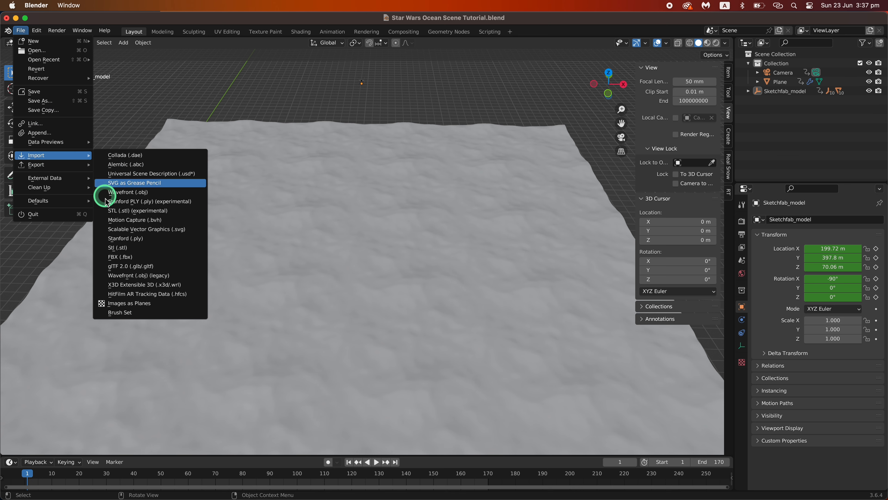
pyautogui.click(121, 266)
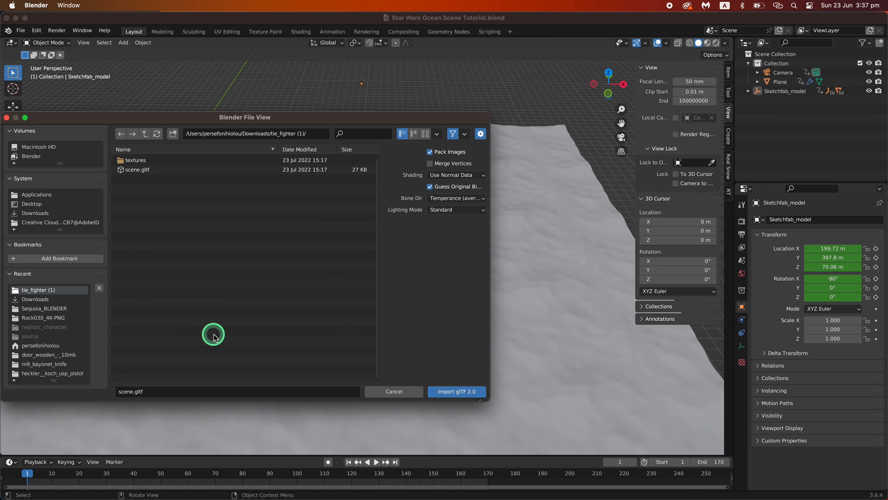
pyautogui.click(441, 390)
# Step: Set the newly imported spaceship's rotation mode to XYZ Euler
pyautogui.scroll(-4, 445, 337)
pyautogui.scroll(1, 445, 337)
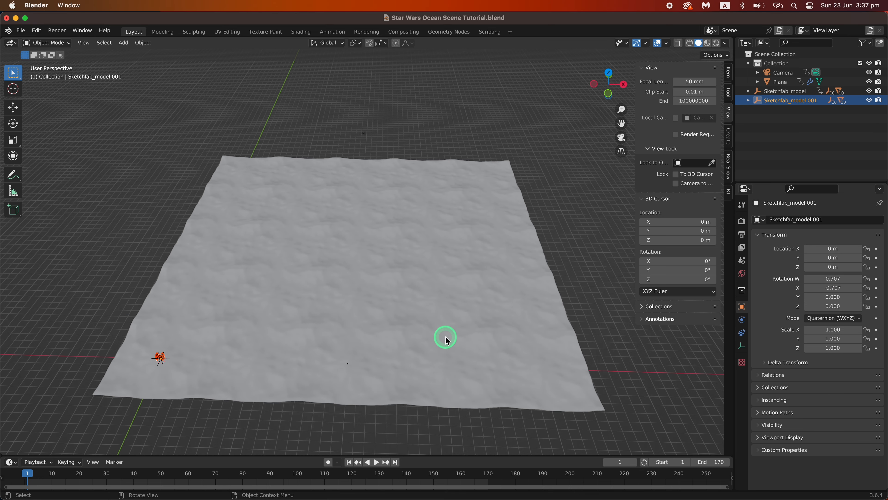
pyautogui.click(818, 317)
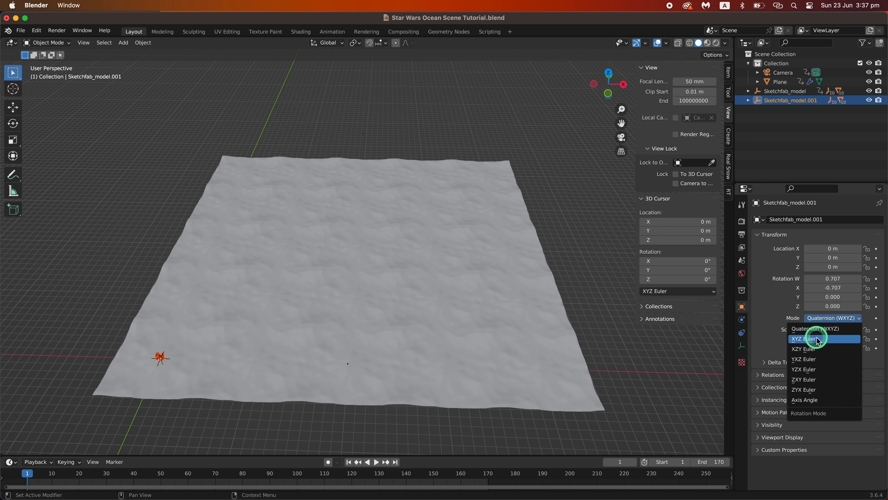
pyautogui.click(815, 339)
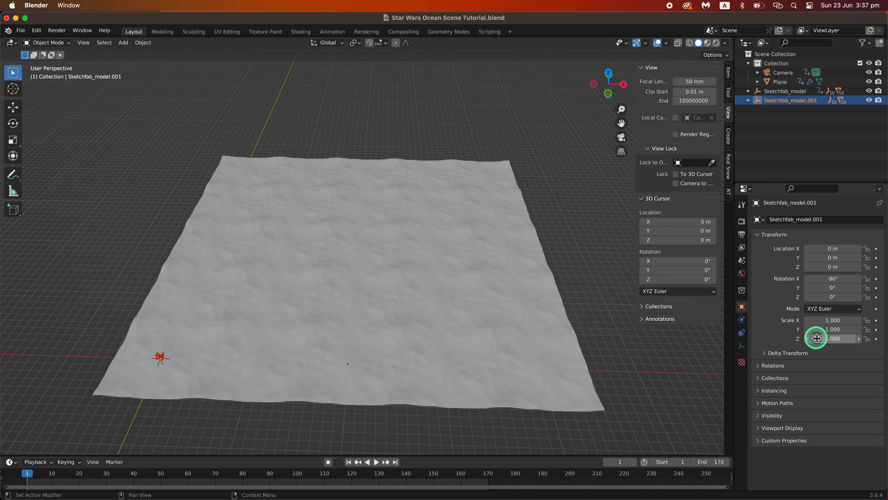
# Step: Position the second spaceship in the camera view at frame 92, with location X 151.92 m, Y 350 m and Z 58.38 m
pyautogui.click(804, 93)
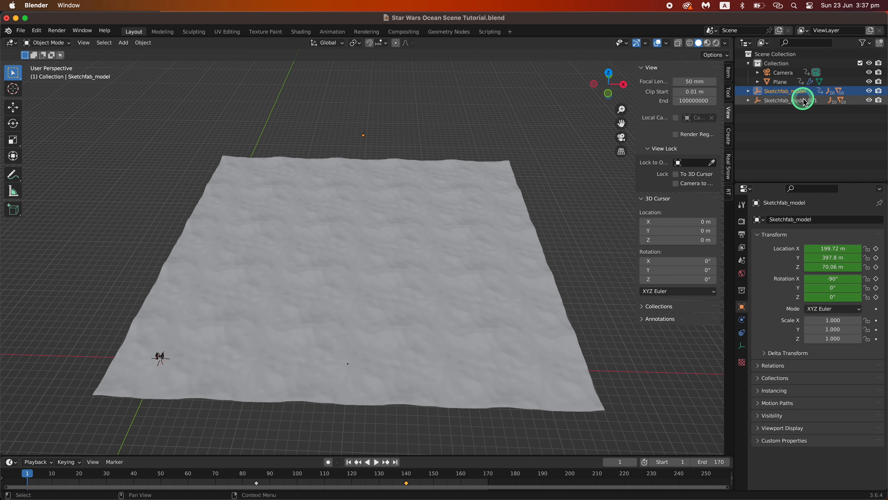
pyautogui.click(804, 101)
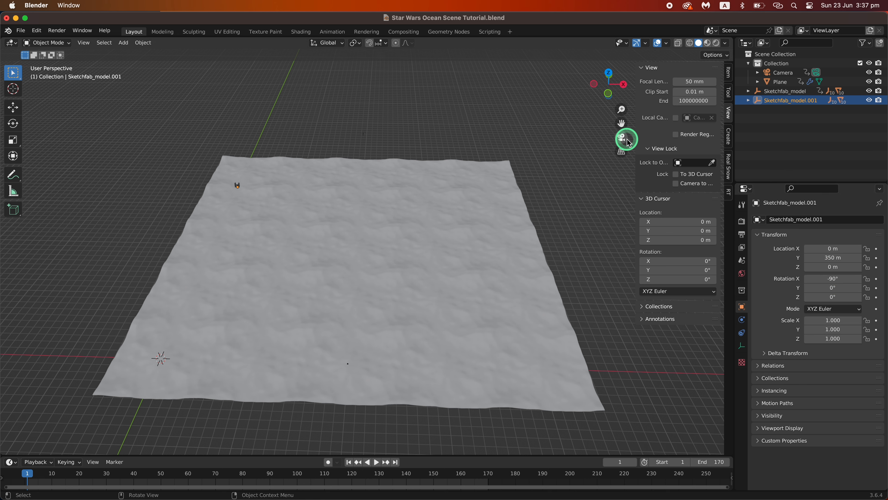
pyautogui.click(619, 135)
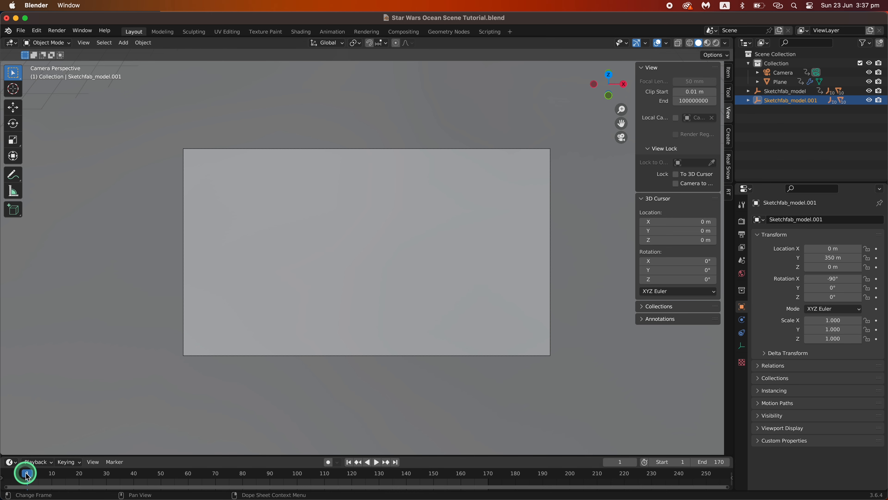
pyautogui.moveTo(24, 470); pyautogui.dragTo(275, 481)
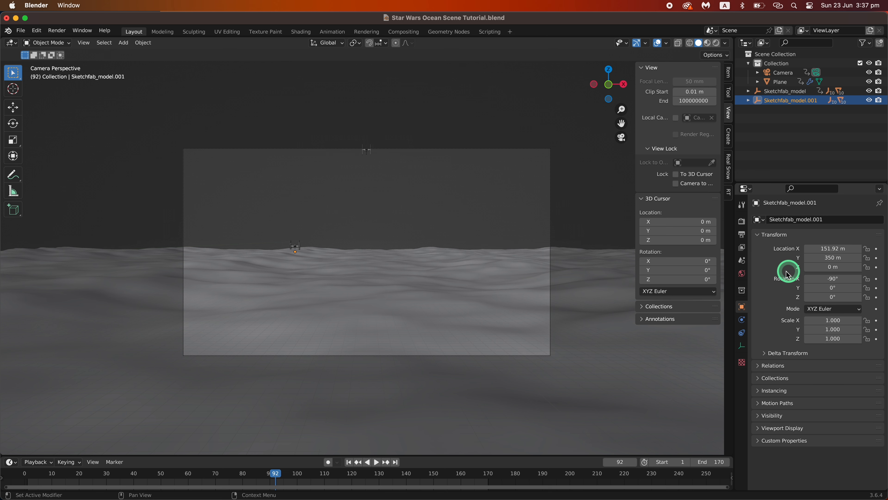
pyautogui.moveTo(833, 267); pyautogui.dragTo(885, 264)
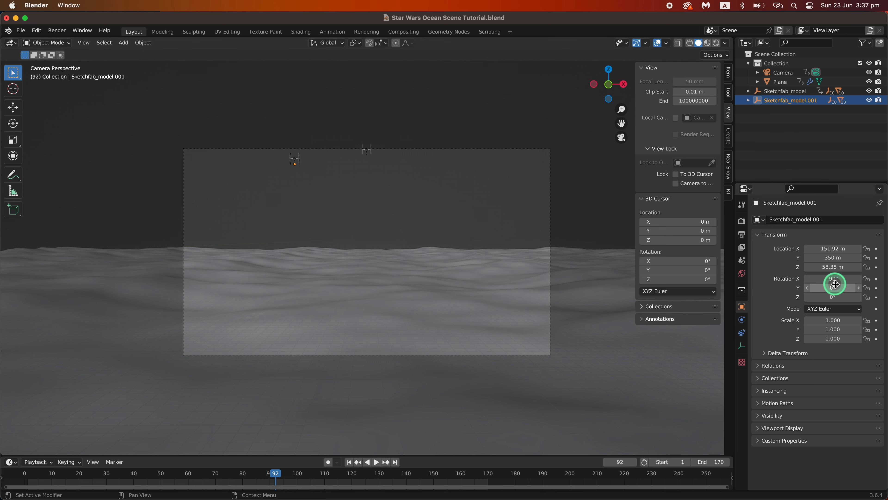
# Step: Zoom in on both ships, set the second spaceship's rotation to Y 8° and Z 10°, and insert rotation keyframes at frame 92
pyautogui.scroll(4, 283, 124)
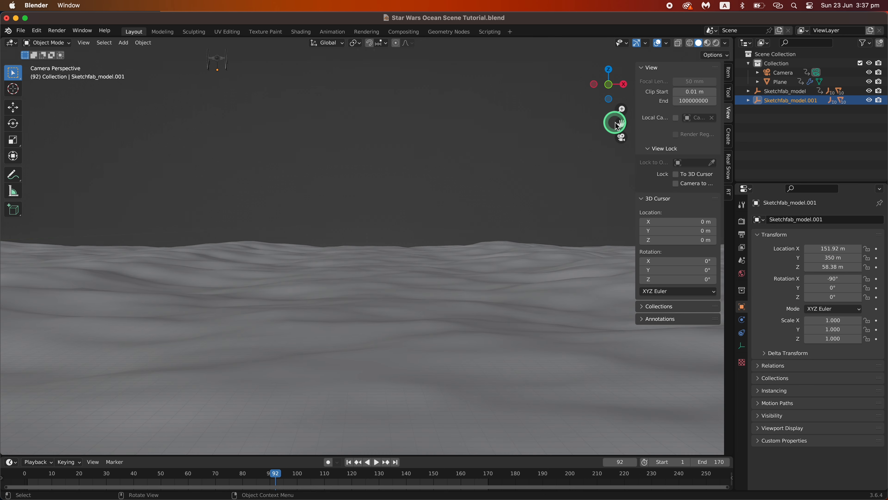
pyautogui.moveTo(616, 125); pyautogui.dragTo(838, 236)
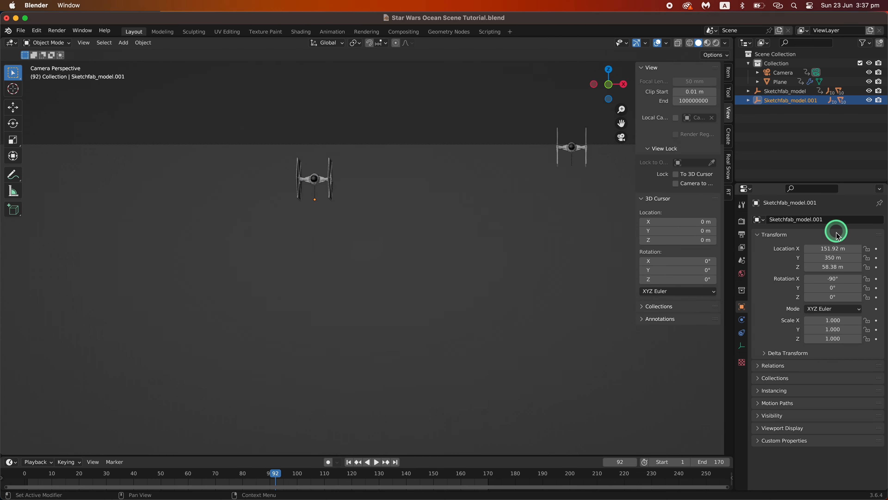
pyautogui.click(246, 75)
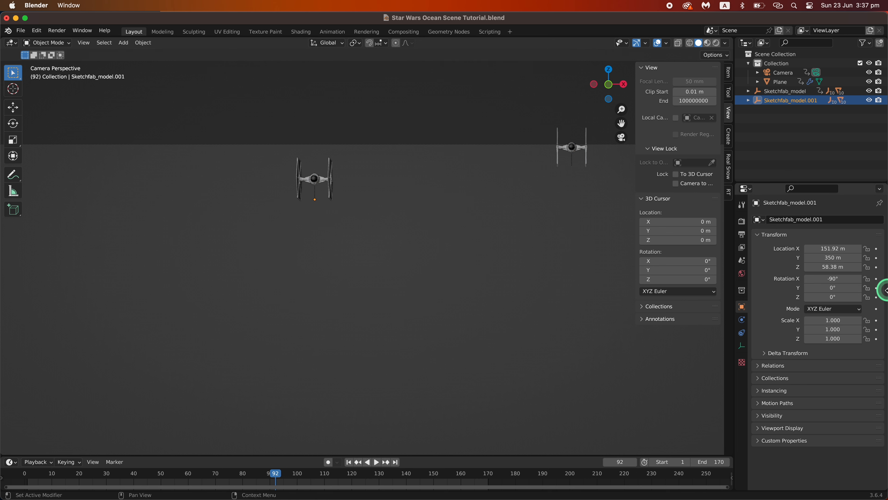
pyautogui.moveTo(829, 287); pyautogui.dragTo(832, 288)
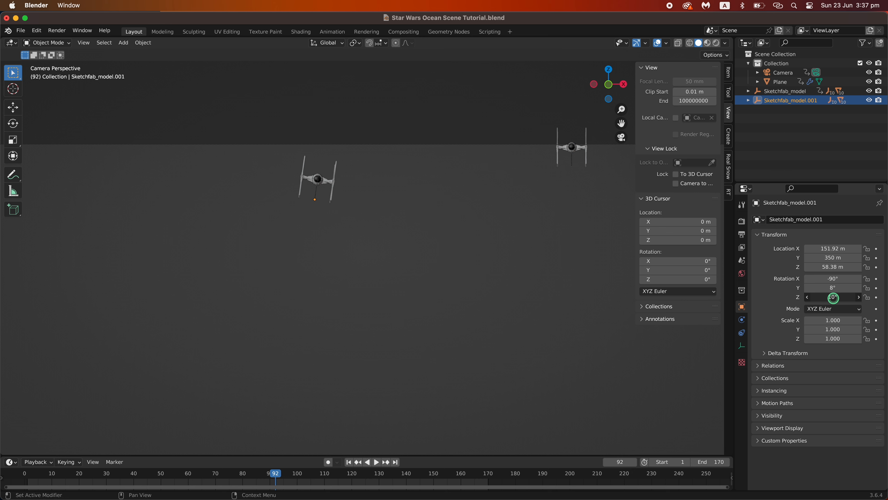
pyautogui.rightClick(840, 280)
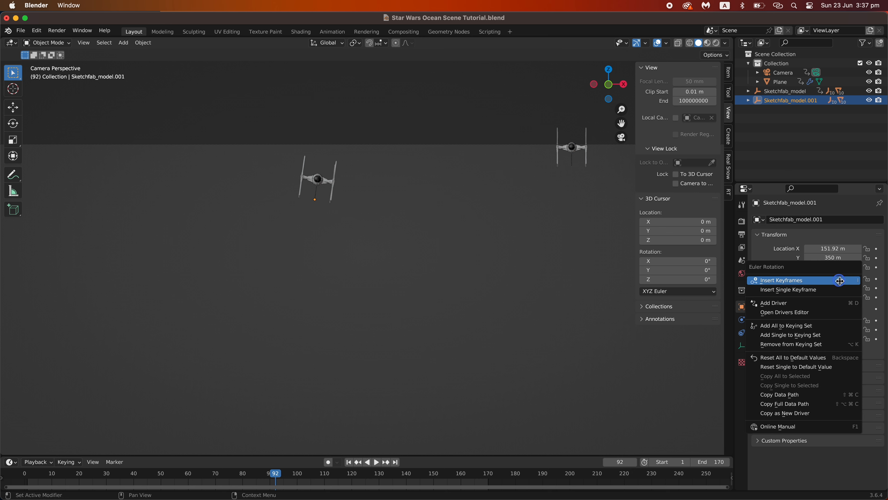
pyautogui.click(840, 279)
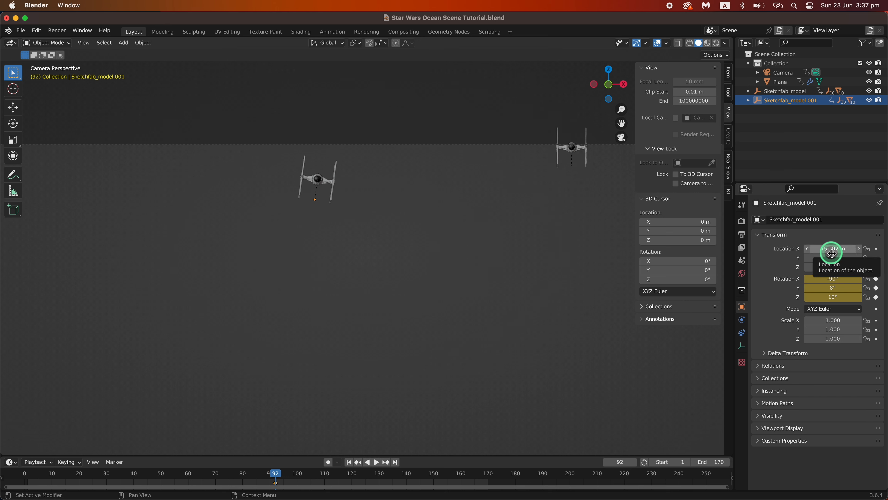
# Step: Shift the second spaceship to location X 146.8 m and Y 350.72 m, and insert location keyframes at frame 92
pyautogui.rightClick(831, 250)
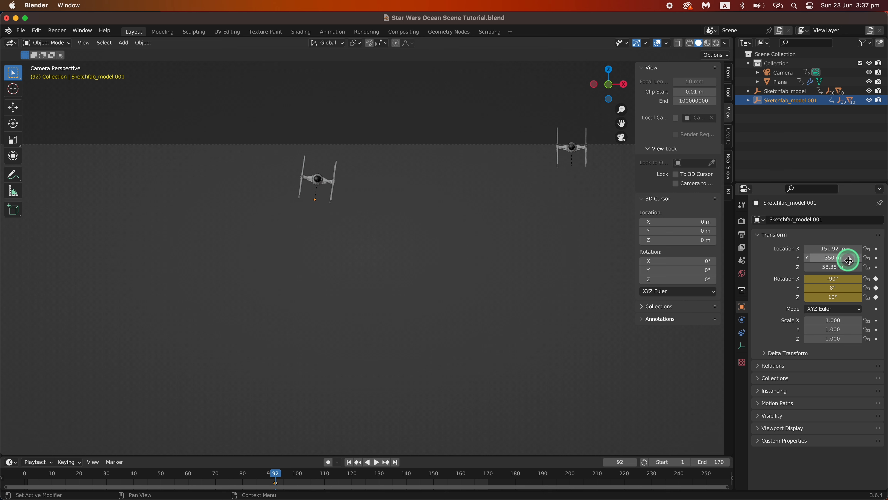
pyautogui.moveTo(817, 259); pyautogui.dragTo(714, 238)
pyautogui.rightClick(840, 249)
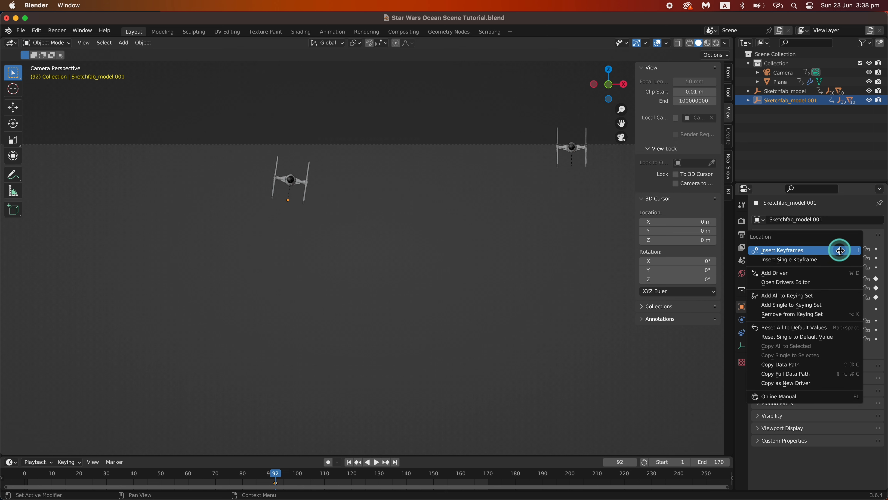
pyautogui.click(840, 250)
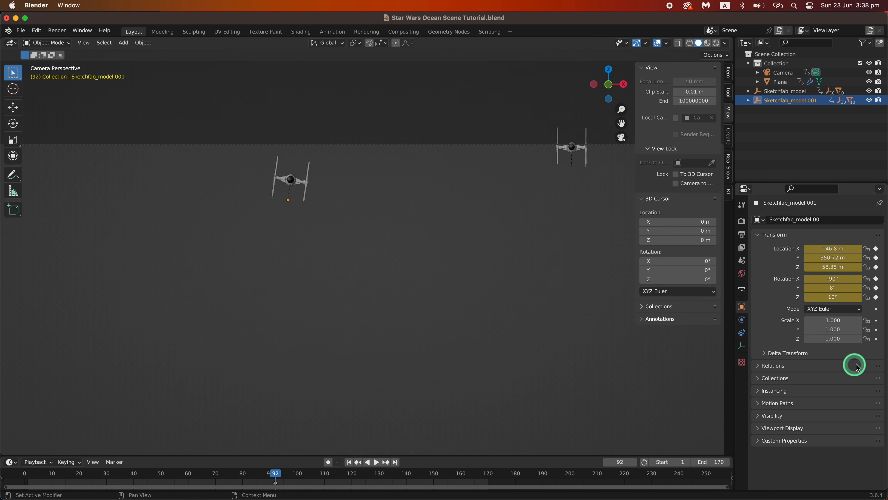
# Step: Clear all location and rotation keyframes from the second spaceship
pyautogui.rightClick(829, 252)
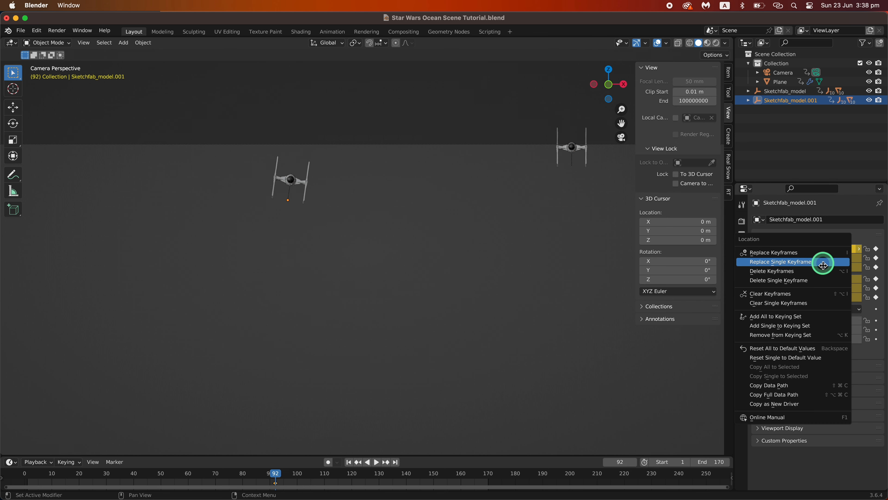
pyautogui.click(820, 293)
pyautogui.rightClick(820, 293)
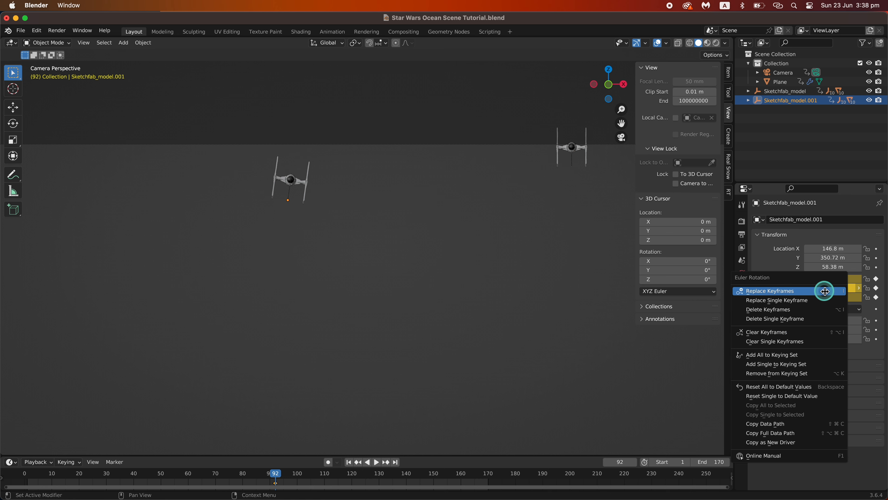
pyautogui.click(758, 326)
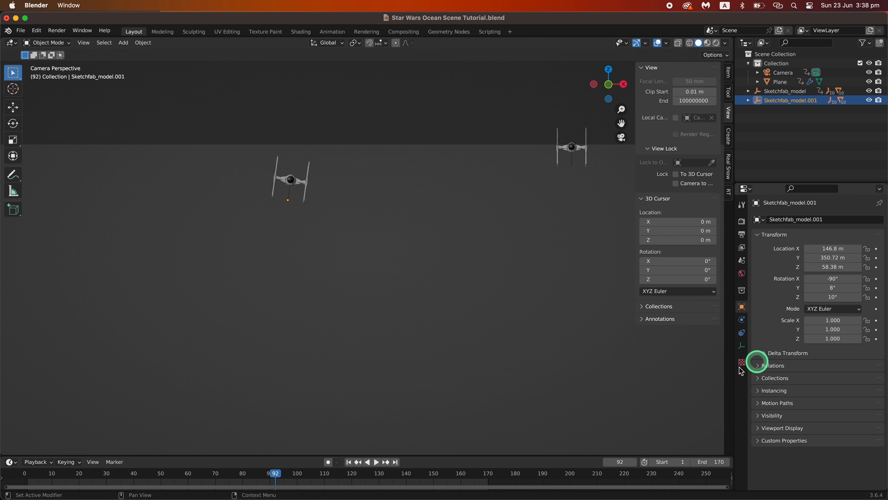
# Step: Go to the first spaceship's starting keyframe at frame 85 and insert location and rotation keyframes for the second spaceship there
pyautogui.click(787, 91)
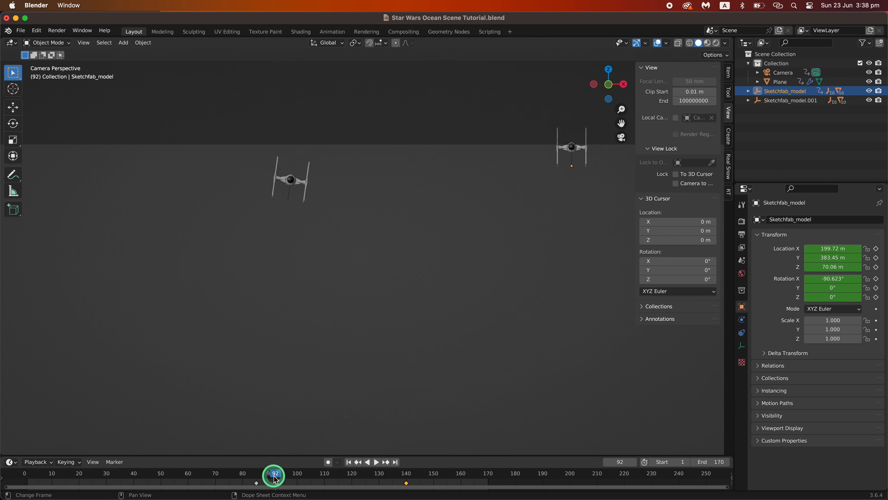
pyautogui.moveTo(276, 478); pyautogui.dragTo(257, 477)
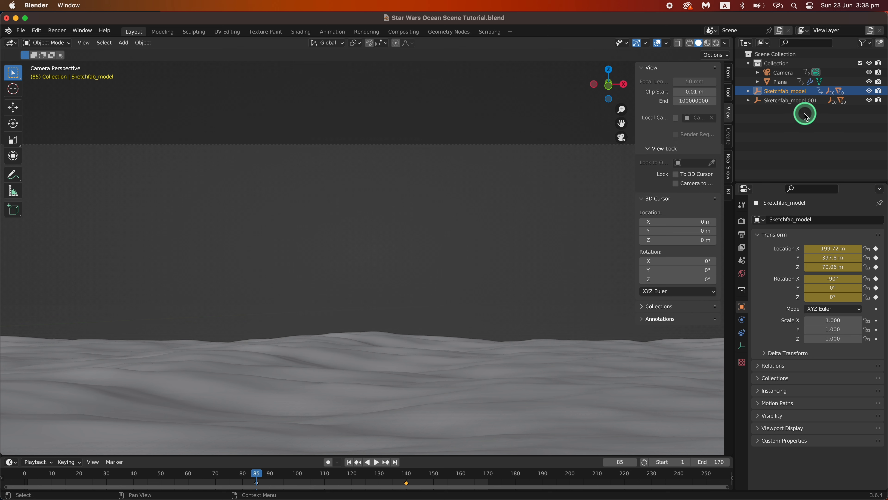
pyautogui.click(792, 102)
pyautogui.rightClick(823, 262)
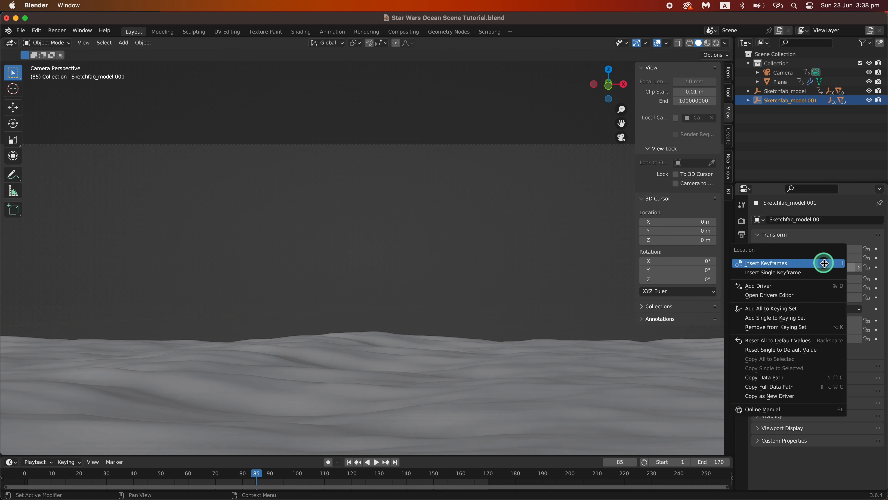
pyautogui.click(824, 262)
pyautogui.rightClick(823, 285)
pyautogui.click(823, 287)
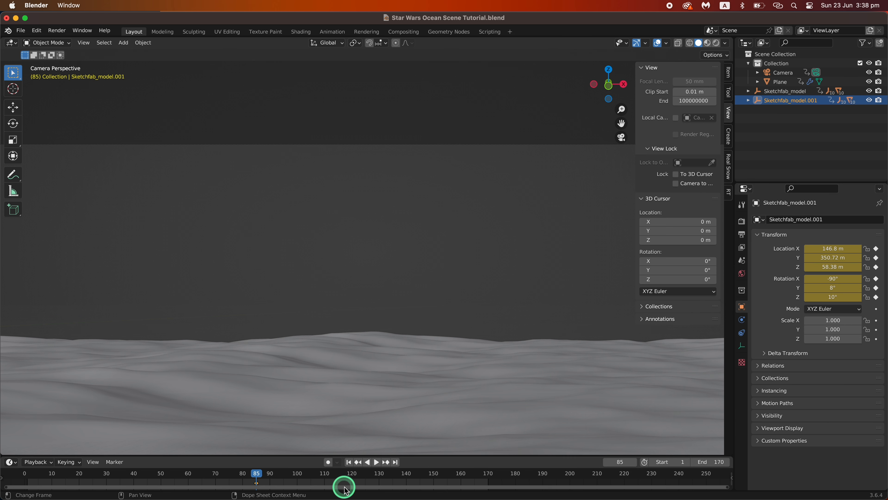
# Step: Select the first spaceship to check the timing of its end keyframe
pyautogui.click(766, 92)
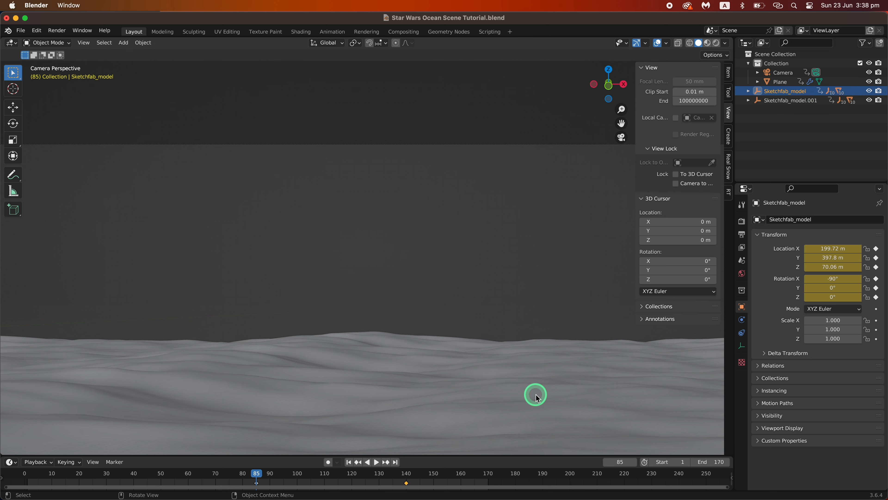
# Step: At frame 140, move Sketchfab_model.001 to Location X 179.44 m and Y 78.82 m
pyautogui.moveTo(272, 477); pyautogui.dragTo(407, 485)
pyautogui.click(787, 101)
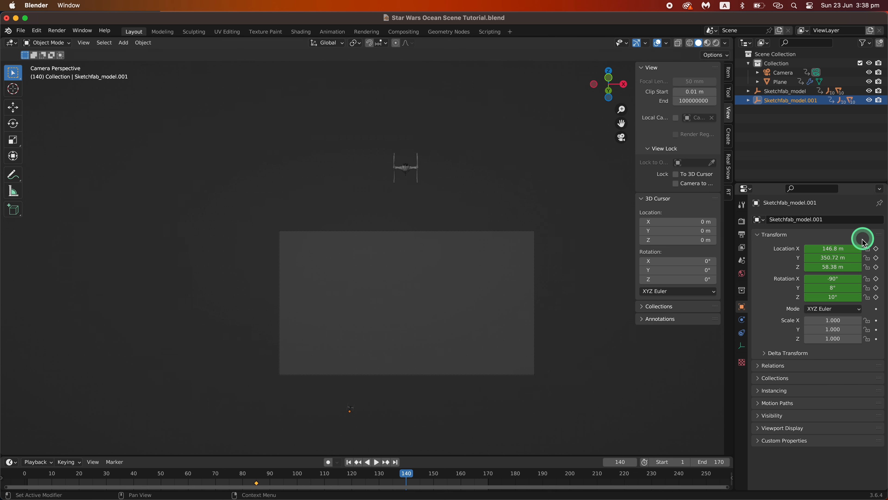
pyautogui.moveTo(821, 258); pyautogui.dragTo(887, 251)
pyautogui.moveTo(833, 258)
pyautogui.mouseDown()
pyautogui.moveTo(808, 257)
pyautogui.moveTo(885, 253)
pyautogui.moveTo(886, 263)
pyautogui.moveTo(832, 248)
pyautogui.mouseUp()
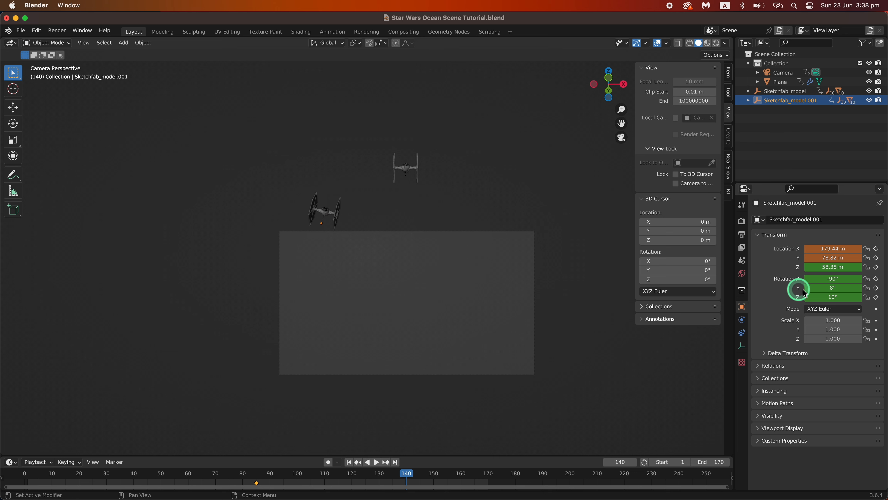
# Step: Set the rotation of Sketchfab_model.001 to X -80°, Y -20° and Z 8°
pyautogui.moveTo(832, 288); pyautogui.dragTo(826, 287)
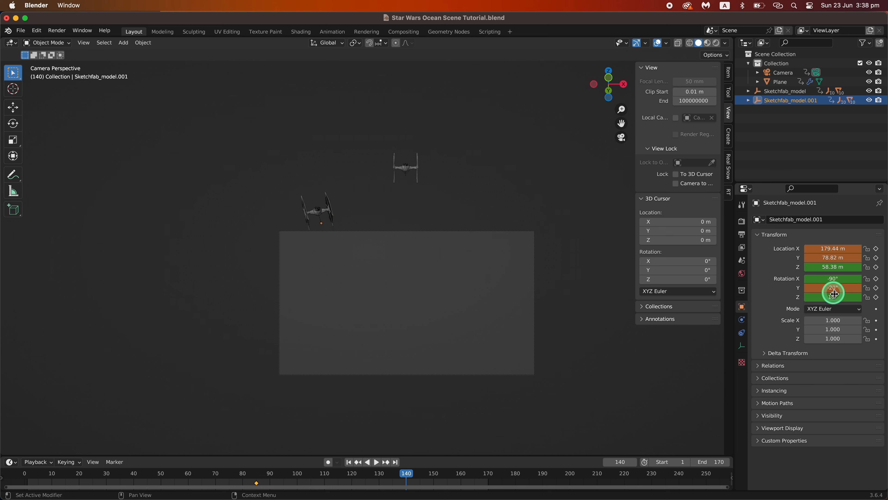
pyautogui.moveTo(834, 294); pyautogui.dragTo(836, 296)
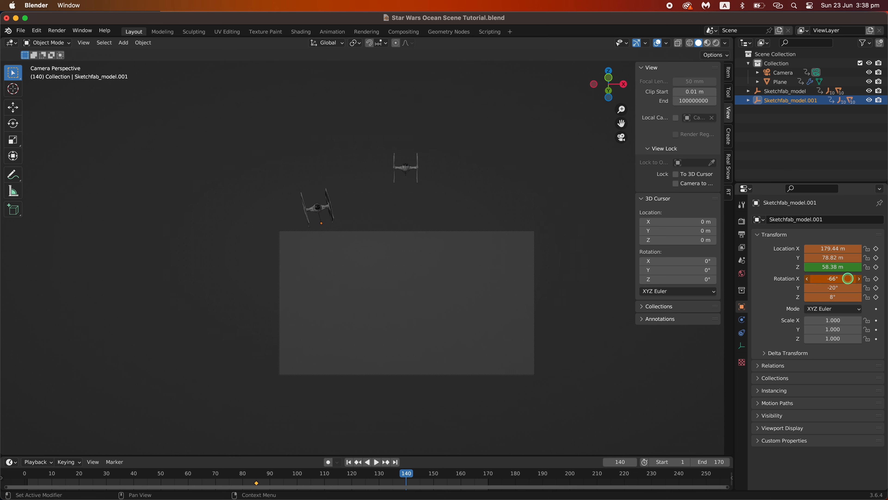
pyautogui.rightClick(841, 280)
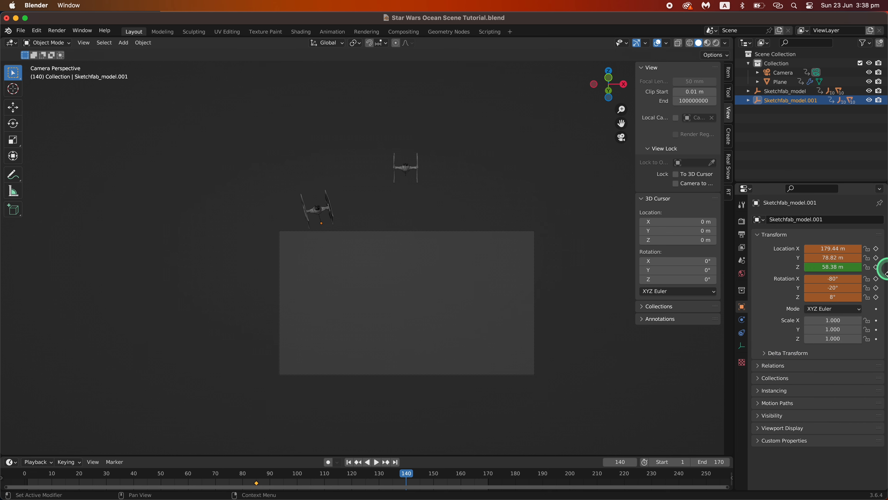
# Step: Set the Y location of Sketchfab_model.001 to 66.5 m and keyframe its location and rotation at frame 140
pyautogui.moveTo(835, 257); pyautogui.dragTo(854, 255)
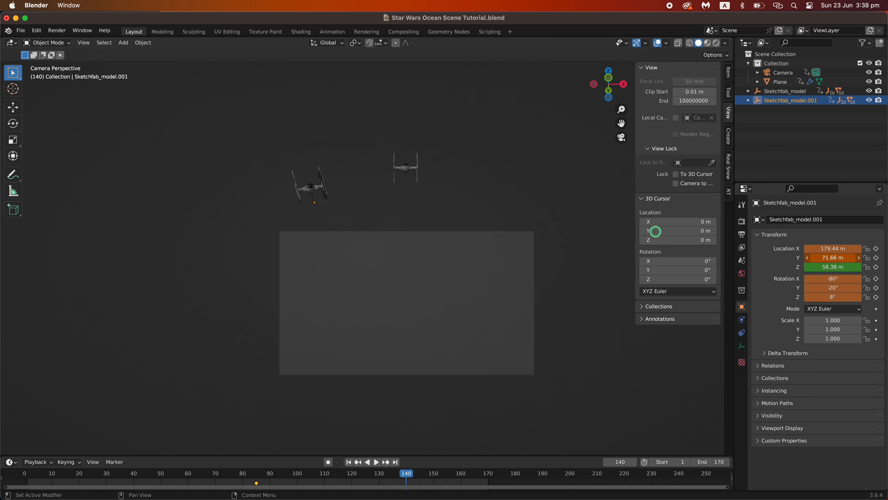
pyautogui.rightClick(843, 251)
pyautogui.click(843, 251)
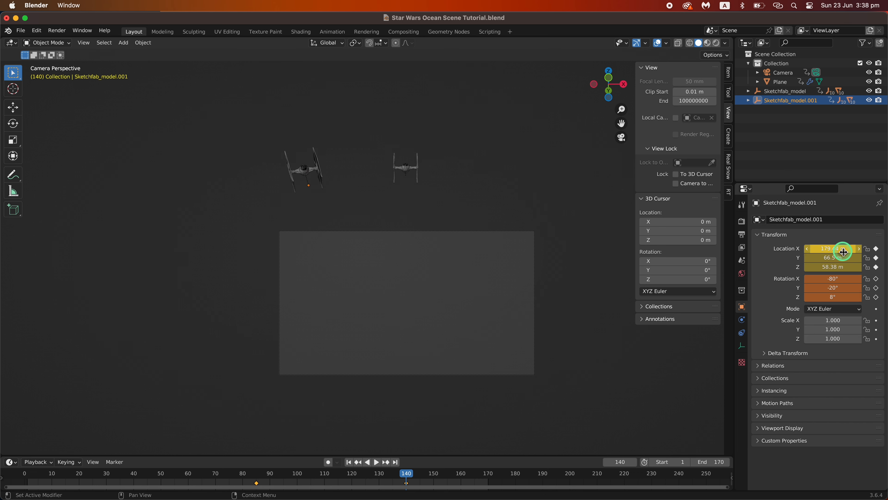
pyautogui.rightClick(841, 282)
pyautogui.click(804, 278)
# Step: Play the animation from around frame 85 through frame 140 in camera view to check the flight of both fighters
pyautogui.moveTo(405, 473); pyautogui.dragTo(259, 450)
pyautogui.press('space')
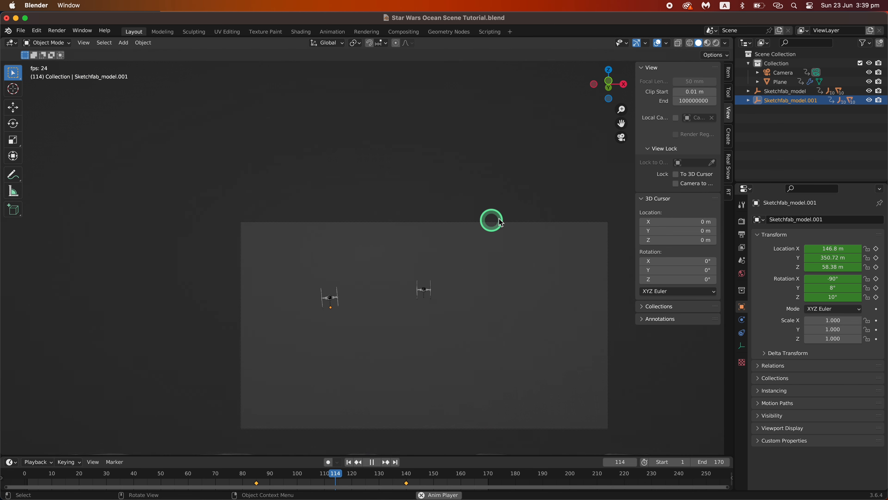
pyautogui.moveTo(622, 123); pyautogui.dragTo(609, 73)
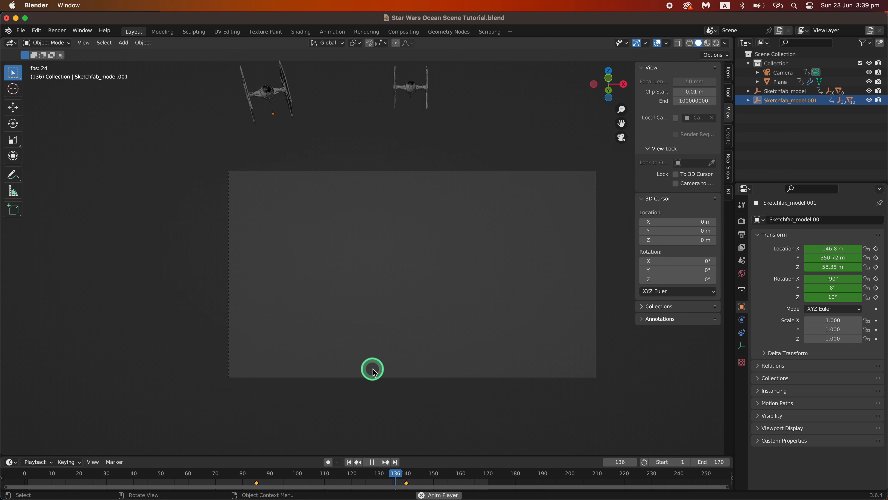
pyautogui.press('space')
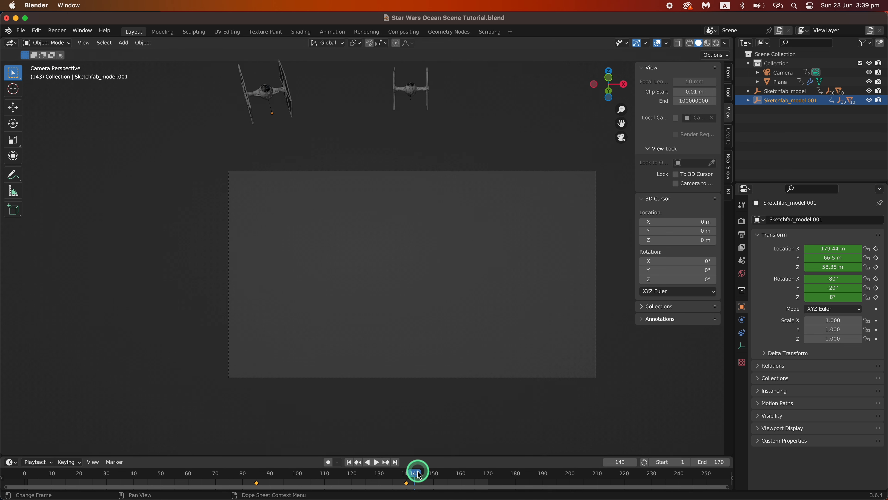
pyautogui.moveTo(418, 474); pyautogui.dragTo(282, 469)
pyautogui.press('space')
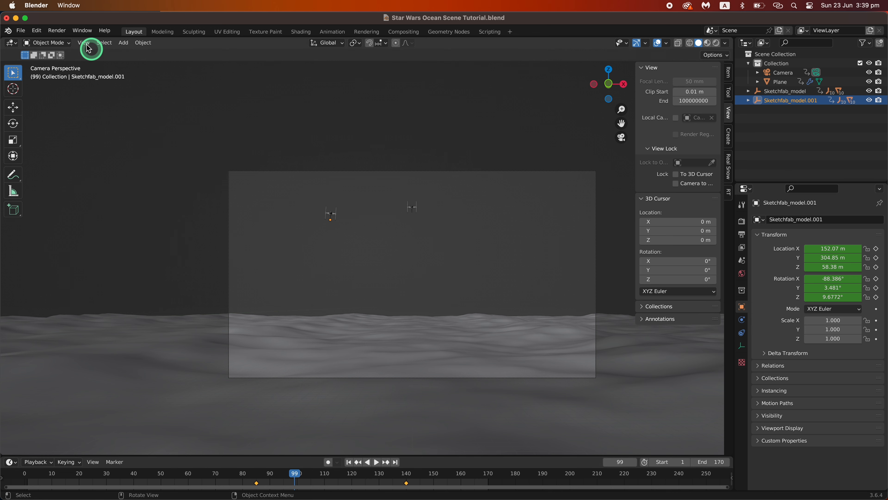
# Step: Import scene.gltf from the tie_fighter (1) folder as a glTF 2.0 model to add a third fighter
pyautogui.click(19, 30)
pyautogui.moveTo(65, 154)
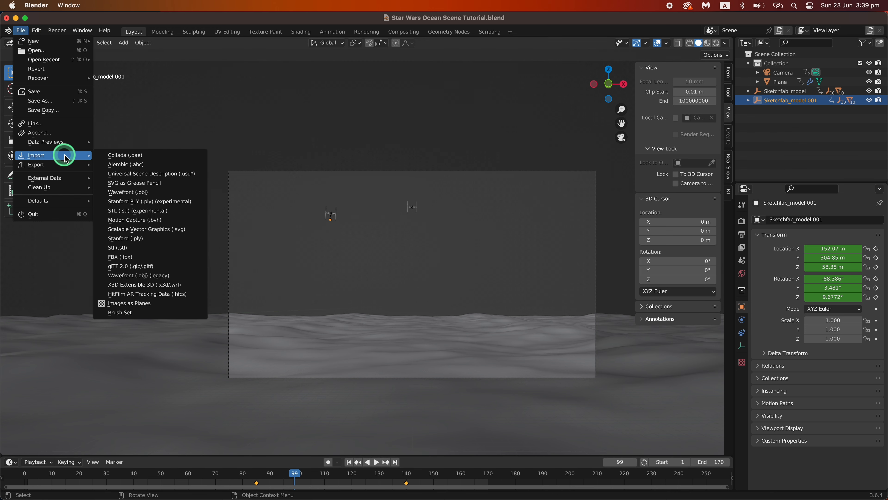
pyautogui.click(141, 263)
pyautogui.click(457, 392)
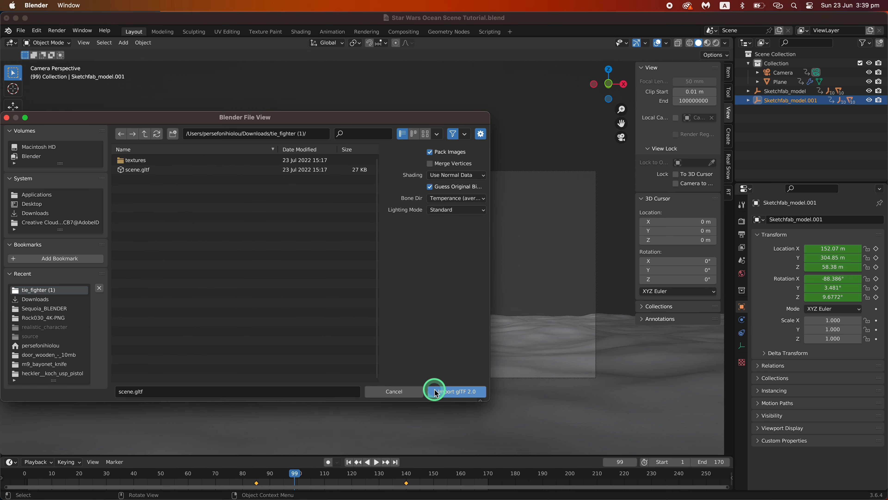
# Step: Set the Location X of Sketchfab_model.002 to 220 m and its rotation mode to XYZ Euler
pyautogui.scroll(-3, 154, 313)
pyautogui.moveTo(154, 313)
pyautogui.mouseDown(button='middle')
pyautogui.moveTo(158, 330)
pyautogui.moveTo(175, 333)
pyautogui.moveTo(175, 351)
pyautogui.mouseUp(button='middle')
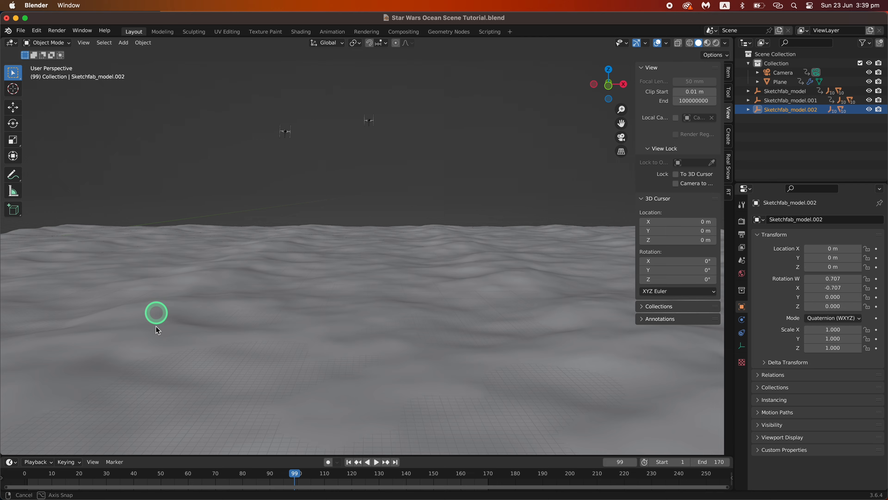
pyautogui.scroll(-5, 157, 330)
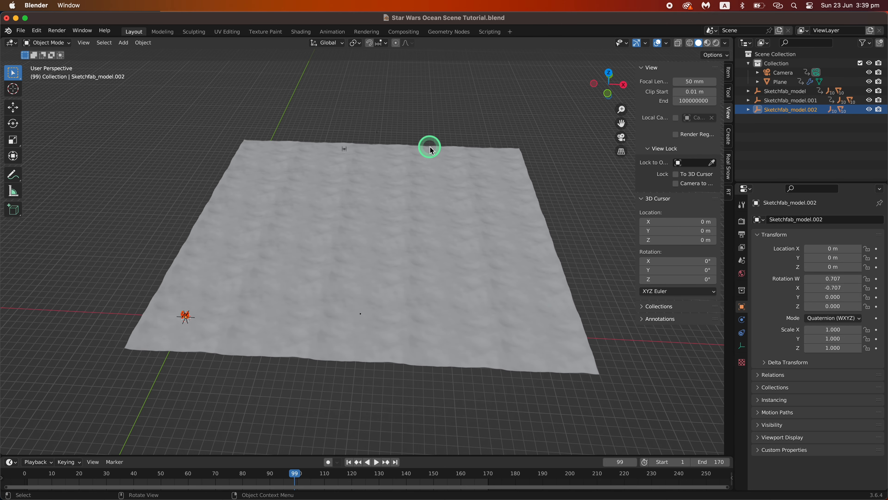
pyautogui.click(791, 91)
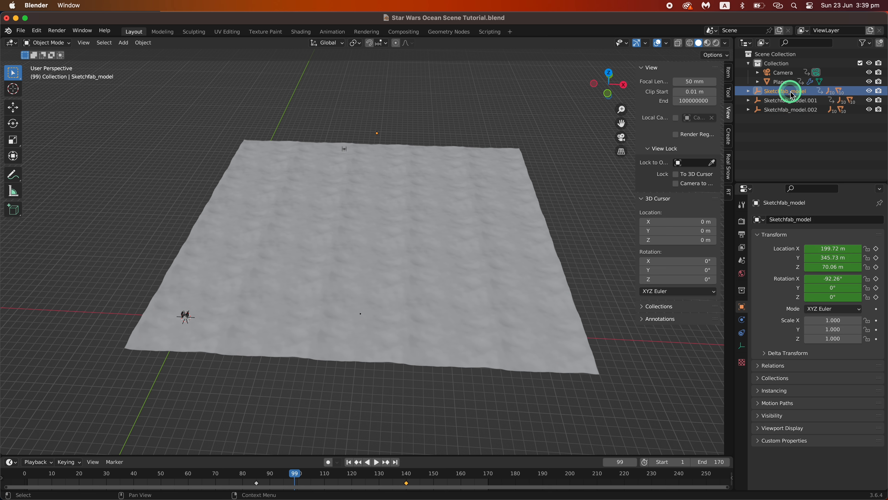
pyautogui.click(797, 110)
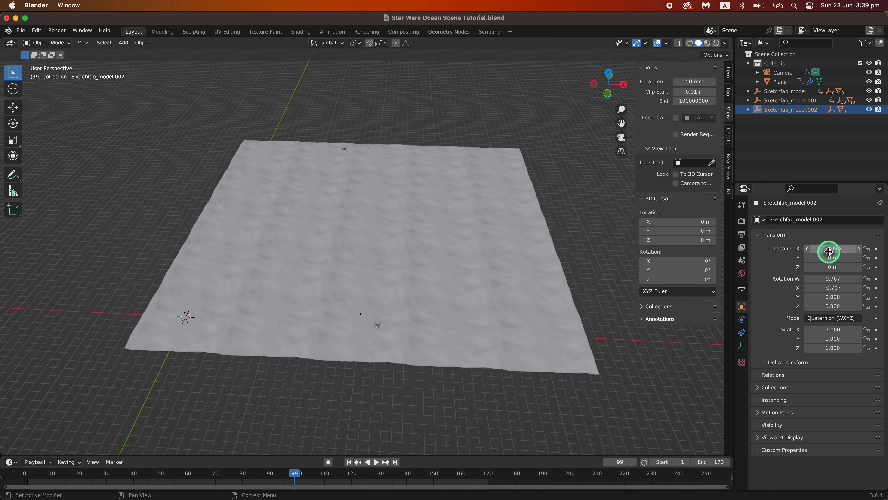
pyautogui.click(809, 318)
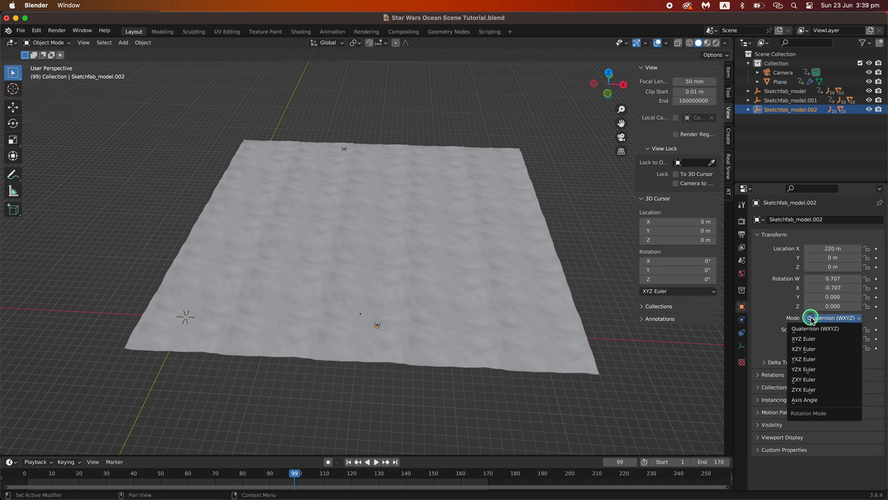
pyautogui.click(796, 338)
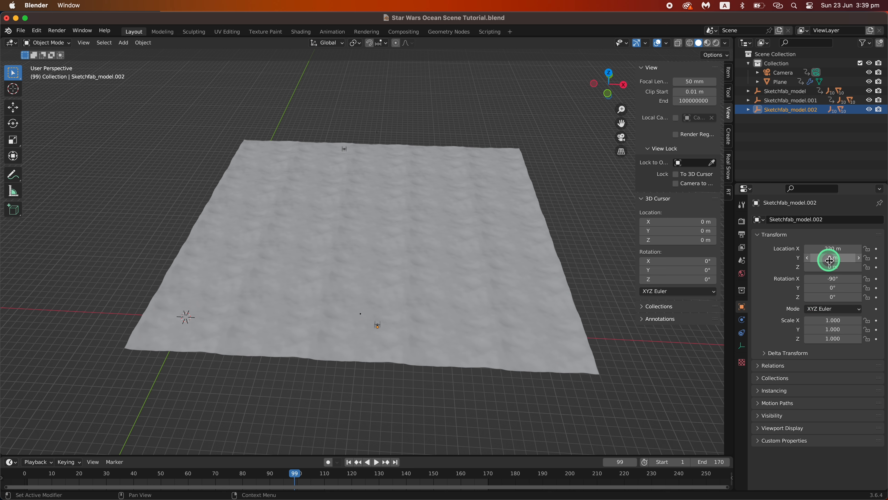
# Step: Position Sketchfab_model.002 above the ocean at X 243.26 m, Y 337.76 m and Z 94.68 m
pyautogui.moveTo(886, 267)
pyautogui.mouseDown()
pyautogui.moveTo(804, 254)
pyautogui.moveTo(886, 258)
pyautogui.mouseUp()
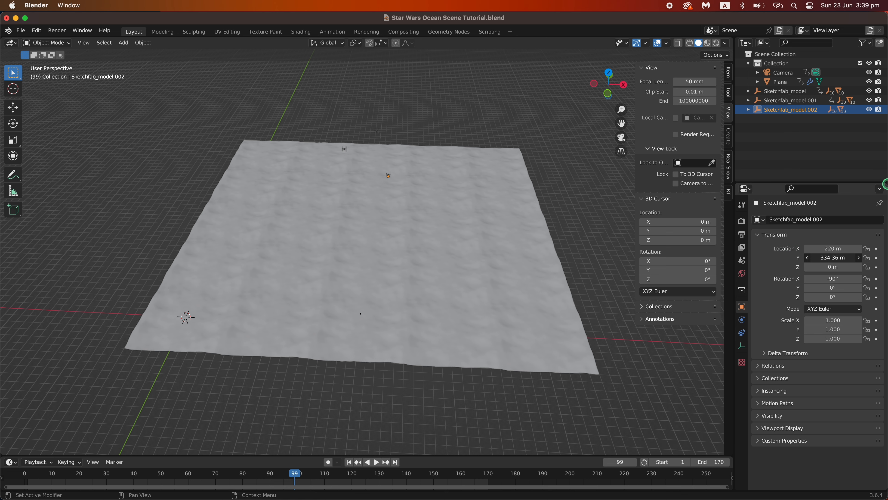
pyautogui.moveTo(885, 183); pyautogui.dragTo(825, 255)
pyautogui.moveTo(360, 129); pyautogui.dragTo(381, 170, button='middle')
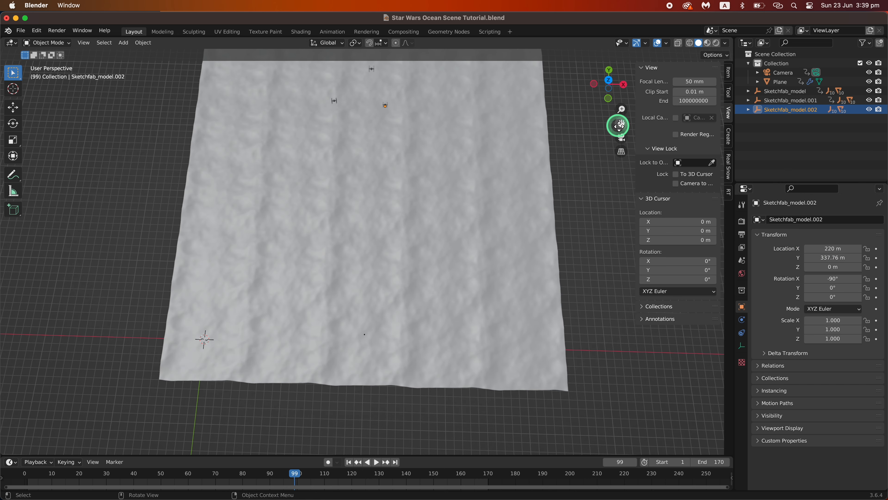
pyautogui.moveTo(620, 125); pyautogui.dragTo(591, 224)
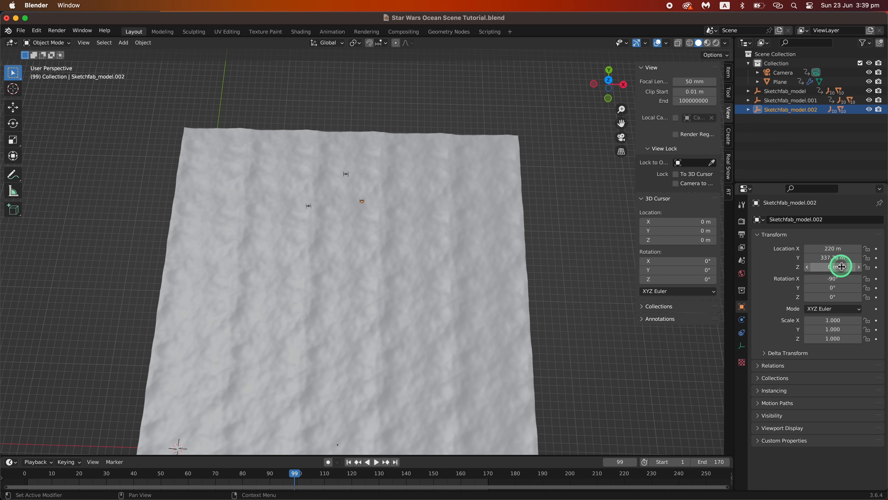
pyautogui.moveTo(842, 267); pyautogui.dragTo(886, 367)
pyautogui.moveTo(886, 336); pyautogui.dragTo(71, 174)
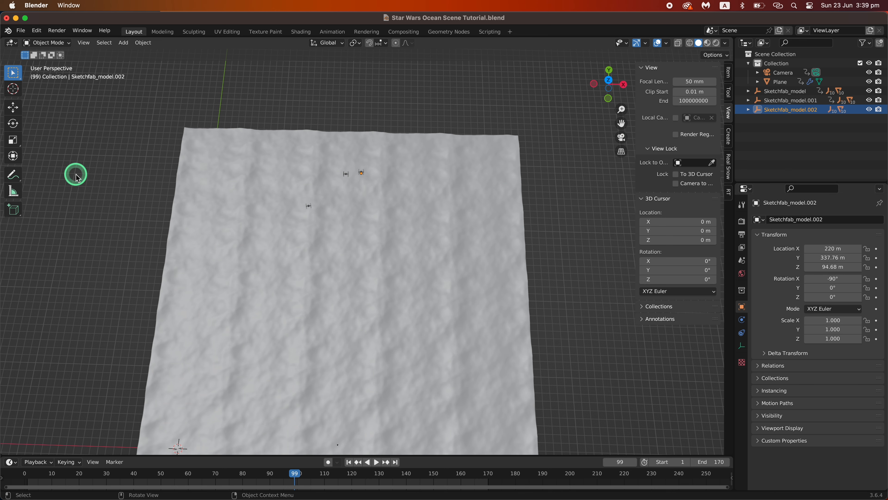
pyautogui.moveTo(347, 184); pyautogui.dragTo(354, 117, button='middle')
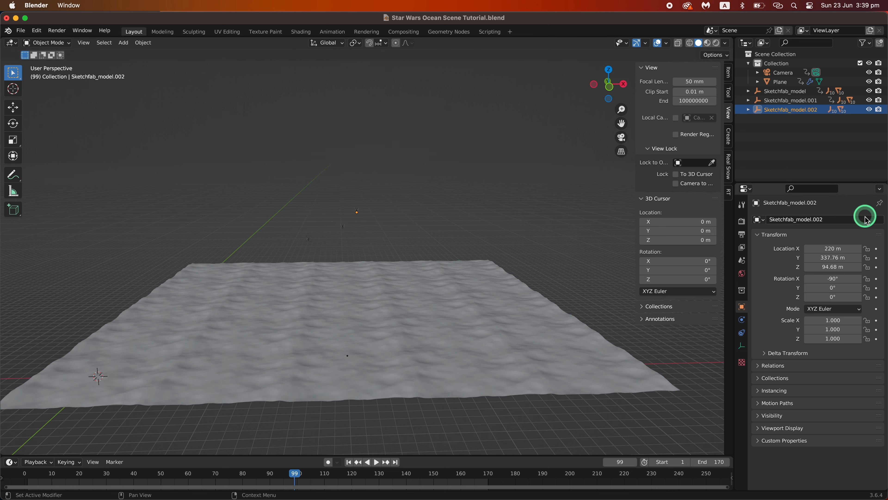
pyautogui.moveTo(833, 249); pyautogui.dragTo(868, 246)
# Step: Look through the camera and play the animation from frame 99 to check the third fighter's placement
pyautogui.click(622, 137)
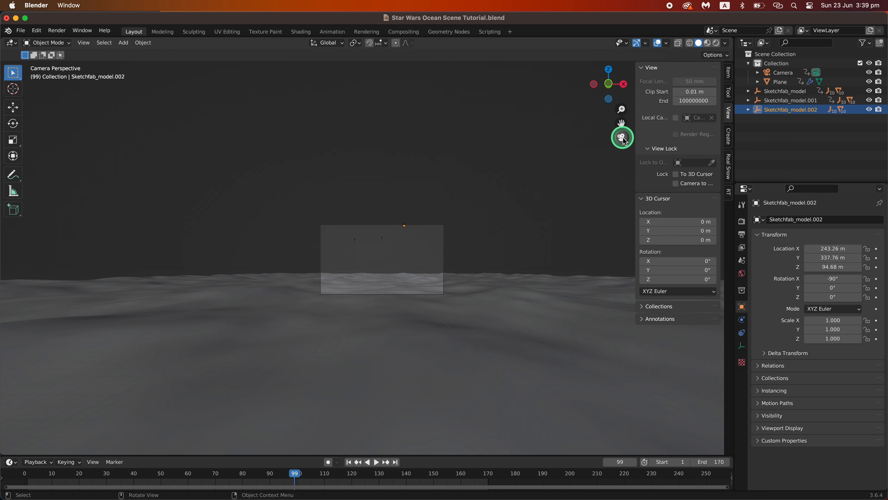
pyautogui.scroll(4, 461, 180)
pyautogui.scroll(2, 461, 180)
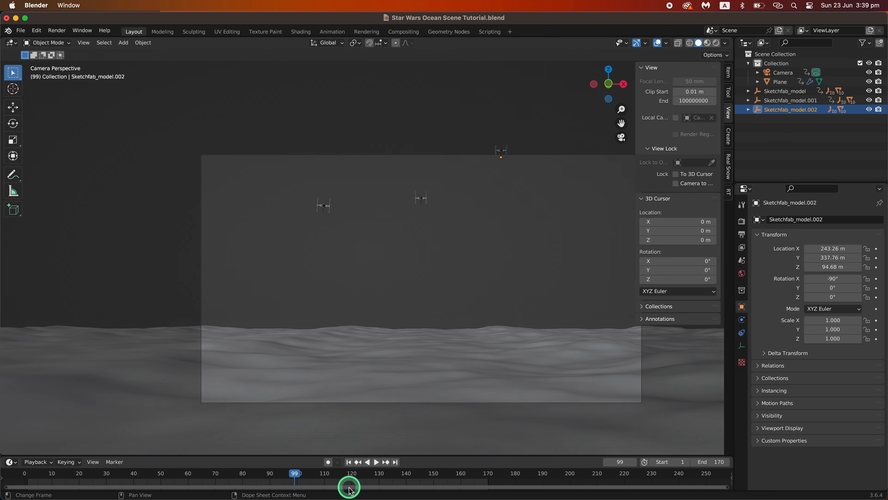
pyautogui.press('space')
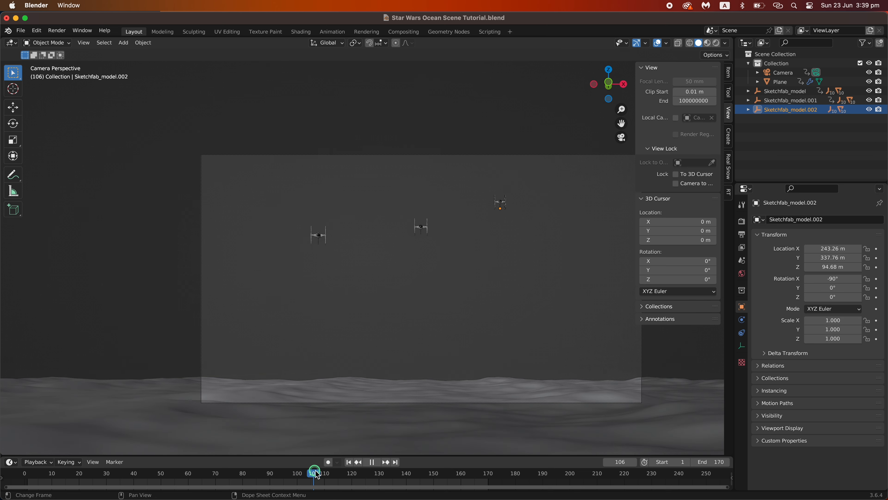
# Step: At frame 85, set the rotation of Sketchfab_model.002 to Y -12° and Z -14°
pyautogui.moveTo(330, 474); pyautogui.dragTo(258, 465)
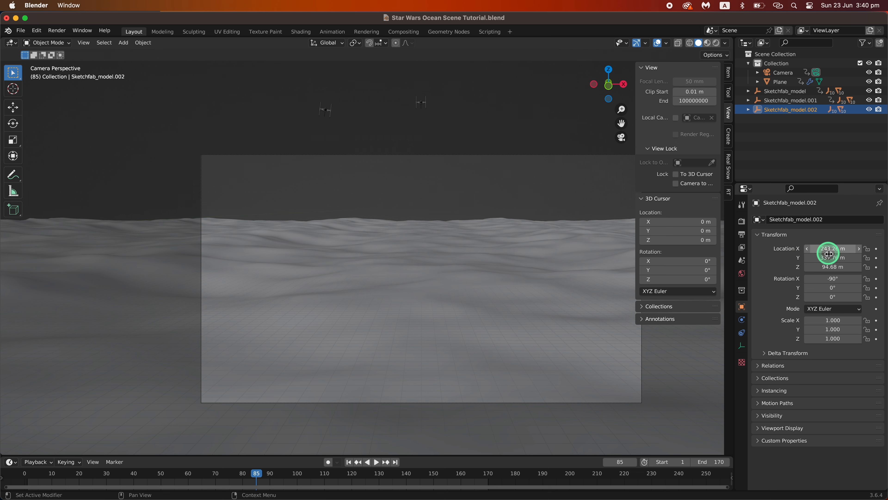
pyautogui.moveTo(623, 125); pyautogui.dragTo(549, 251)
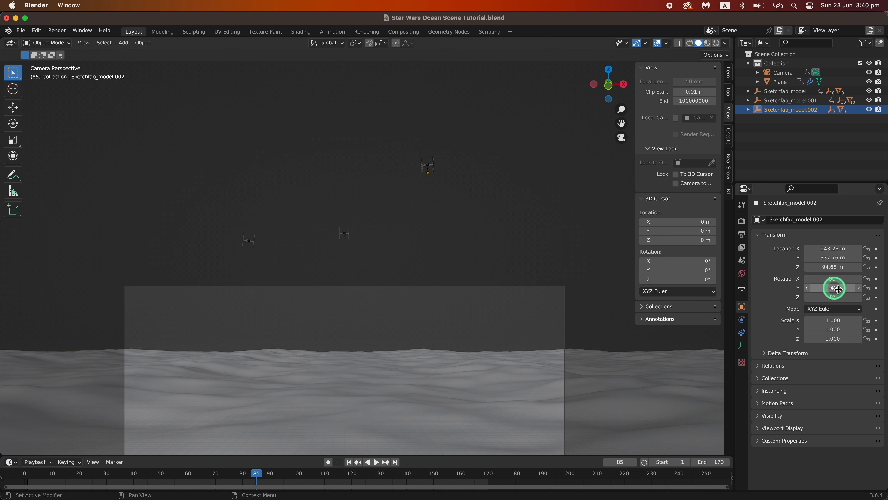
pyautogui.moveTo(839, 297); pyautogui.dragTo(842, 297)
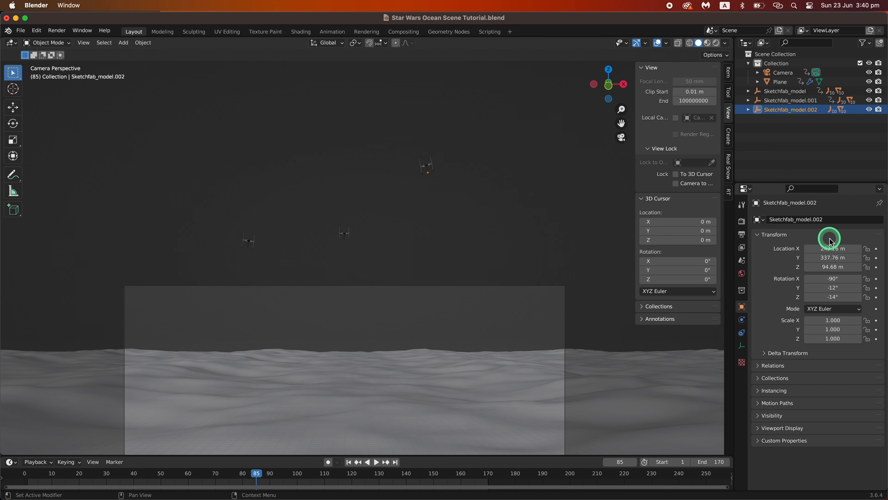
# Step: Insert location and rotation keyframes for Sketchfab_model.002 at frame 85
pyautogui.rightClick(833, 247)
pyautogui.click(833, 247)
pyautogui.rightClick(841, 276)
pyautogui.click(841, 276)
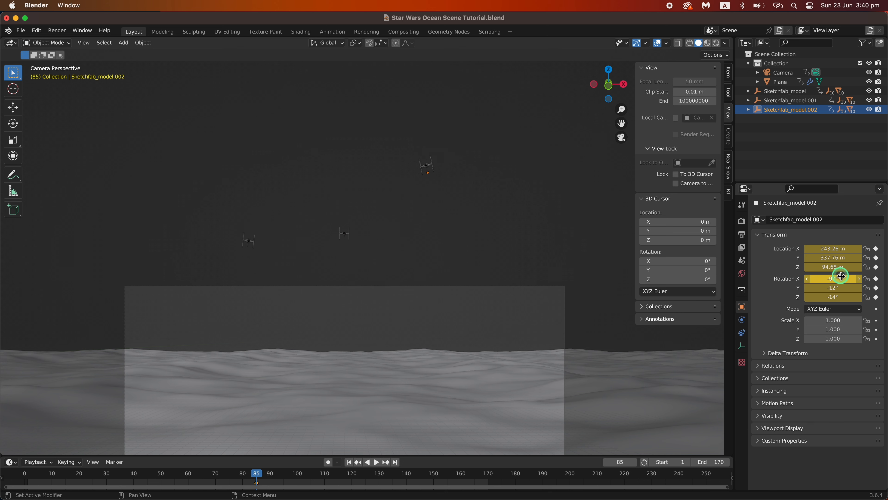
# Step: At frame 140, move Sketchfab_model.002 closer to the camera, to X 248.56 m and Y 103.28 m
pyautogui.moveTo(252, 472); pyautogui.dragTo(411, 481)
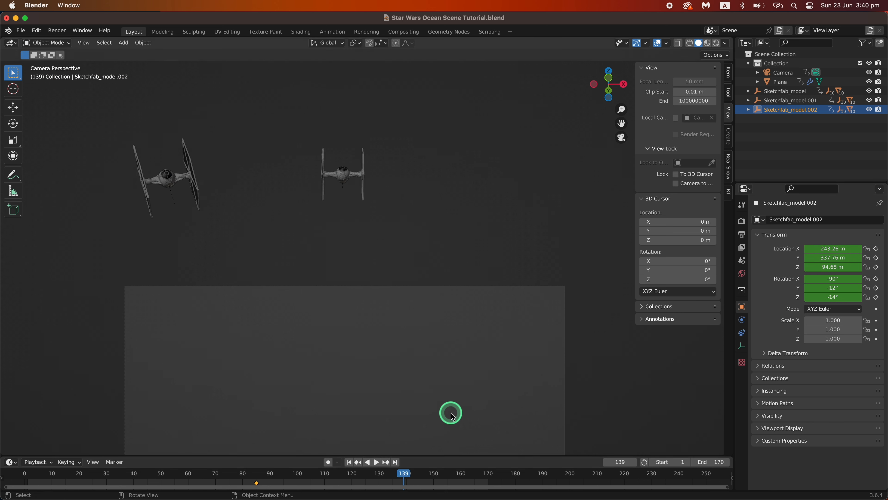
pyautogui.click(406, 472)
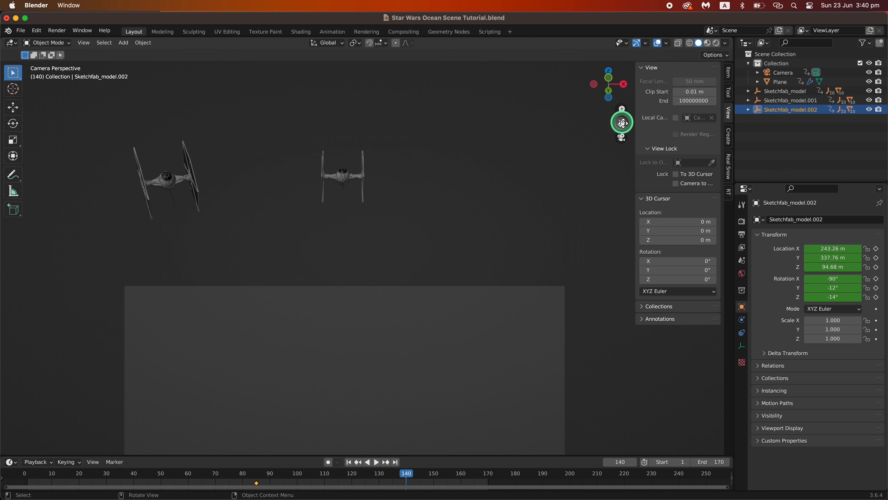
pyautogui.moveTo(621, 123); pyautogui.dragTo(618, 404)
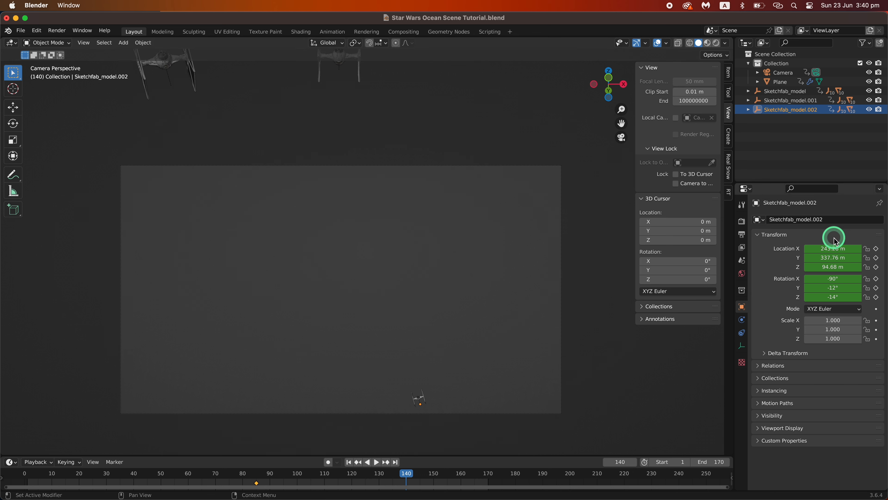
pyautogui.moveTo(834, 257); pyautogui.dragTo(886, 251)
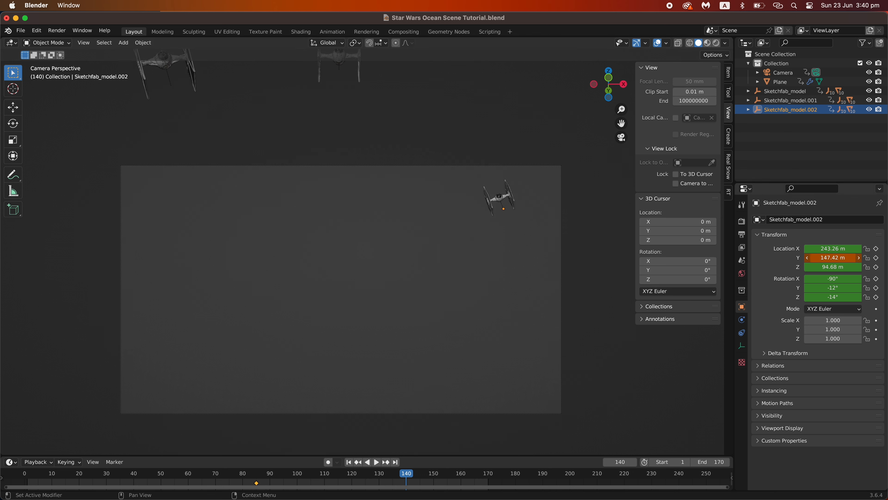
pyautogui.moveTo(496, 414); pyautogui.dragTo(366, 412)
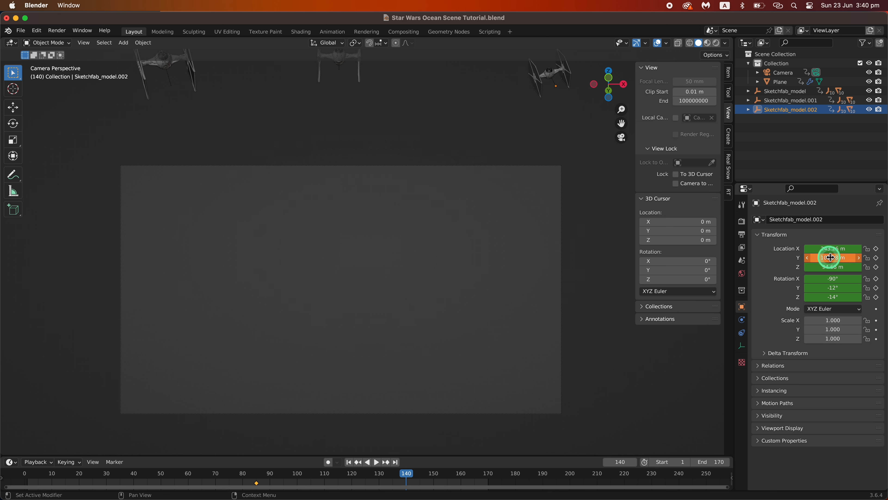
pyautogui.moveTo(621, 124); pyautogui.dragTo(596, 213)
pyautogui.moveTo(833, 248); pyautogui.dragTo(885, 256)
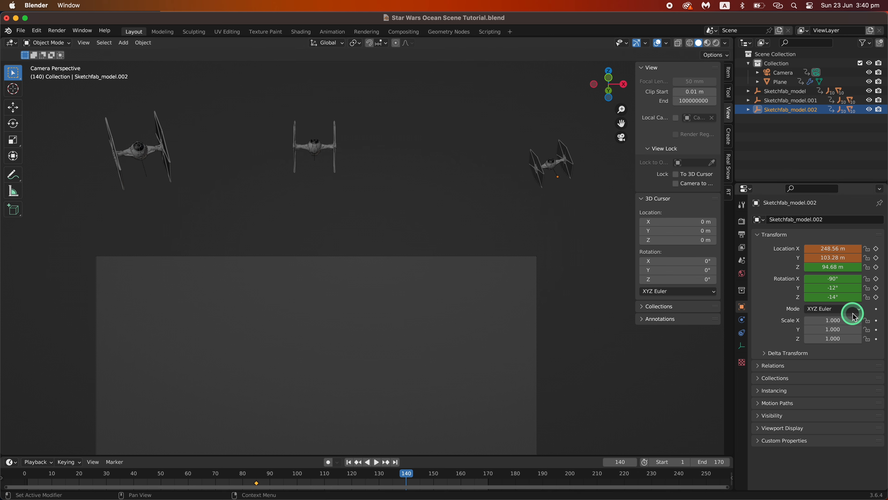
# Step: Rotate Sketchfab_model.002 to X -78°, Y 20° and Z 4°, and set its Z location to 93.42 m
pyautogui.moveTo(834, 297); pyautogui.dragTo(834, 279)
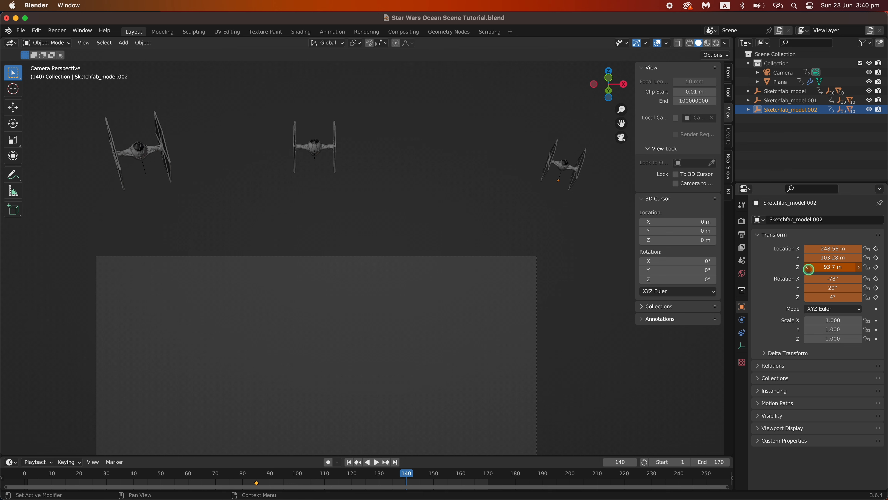
pyautogui.click(805, 268)
# Step: Insert location and rotation keyframes for Sketchfab_model.002 at frame 140
pyautogui.rightClick(837, 248)
pyautogui.click(837, 246)
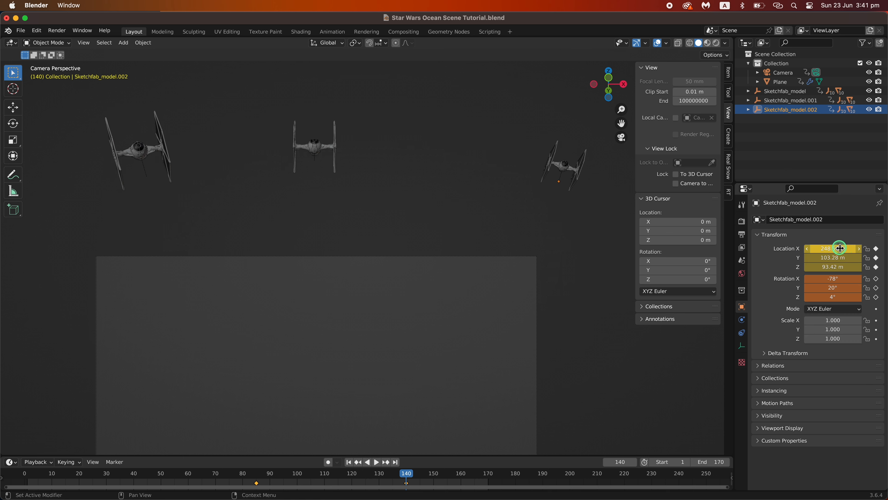
pyautogui.rightClick(844, 276)
pyautogui.click(852, 279)
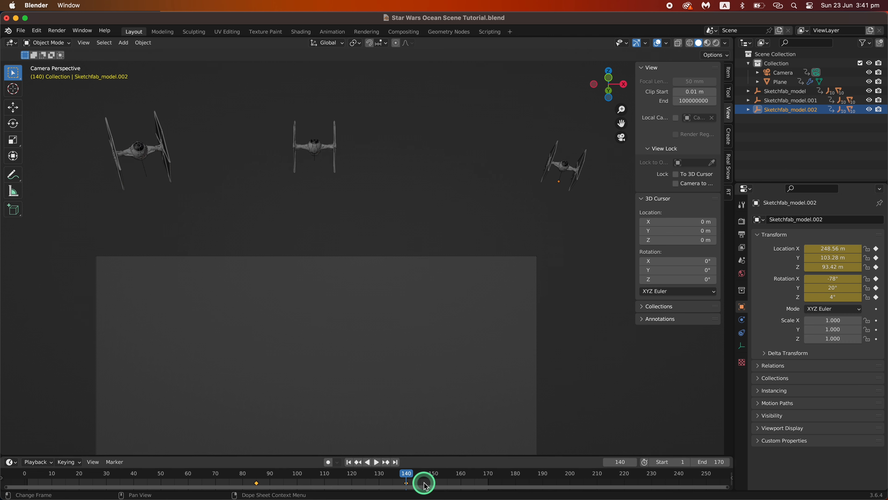
# Step: Play the animation from frame 55 through the camera and return to frame 85 to check the third fighter's path
pyautogui.moveTo(411, 480); pyautogui.dragTo(177, 463)
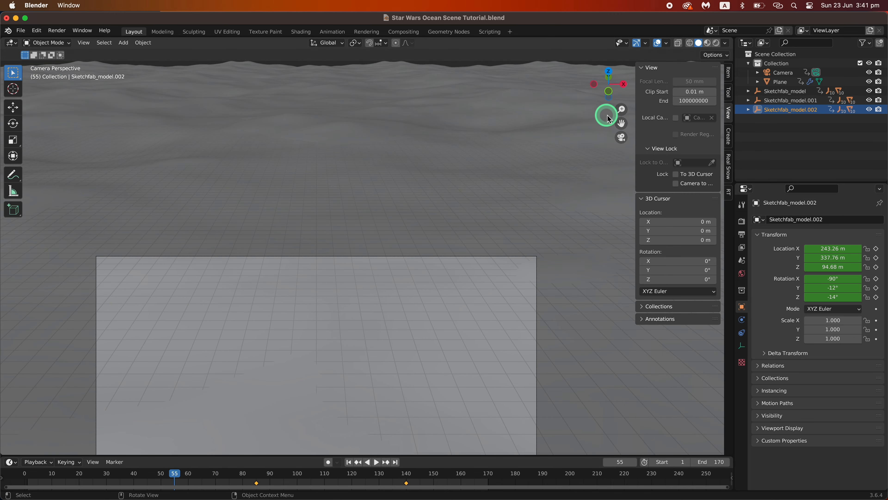
pyautogui.moveTo(624, 123); pyautogui.dragTo(629, 370)
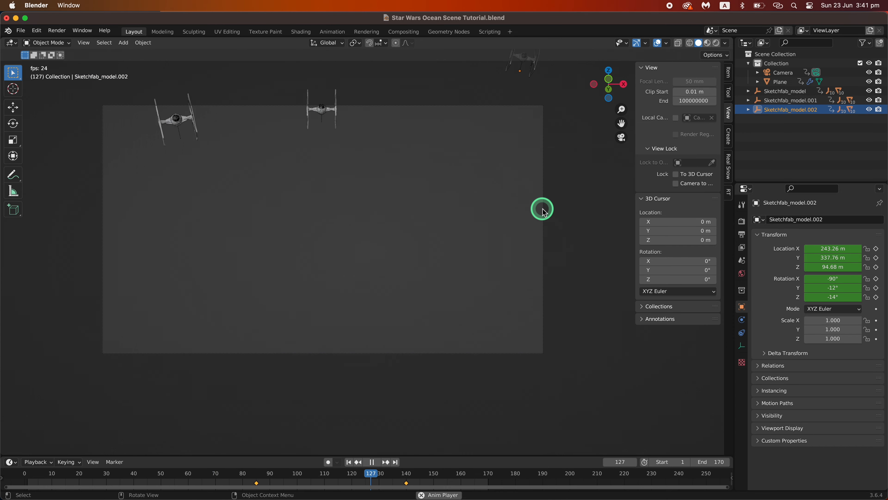
pyautogui.press('space')
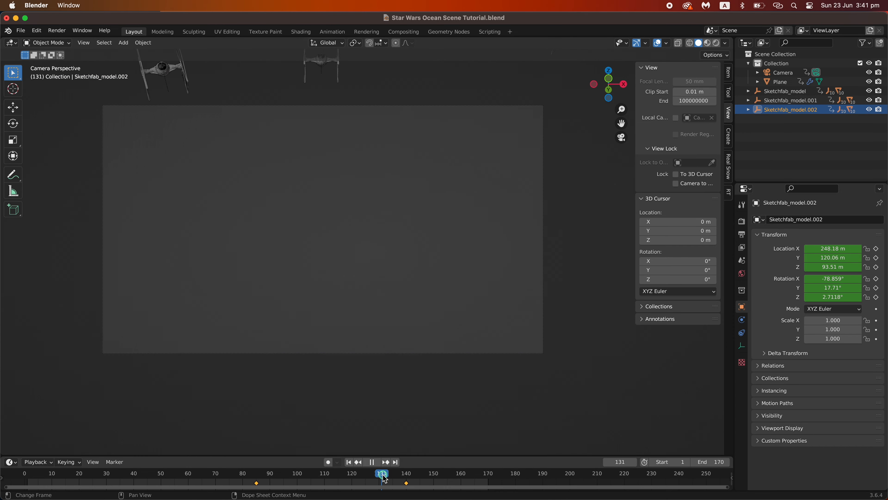
pyautogui.moveTo(384, 479); pyautogui.dragTo(256, 478)
pyautogui.click(320, 423)
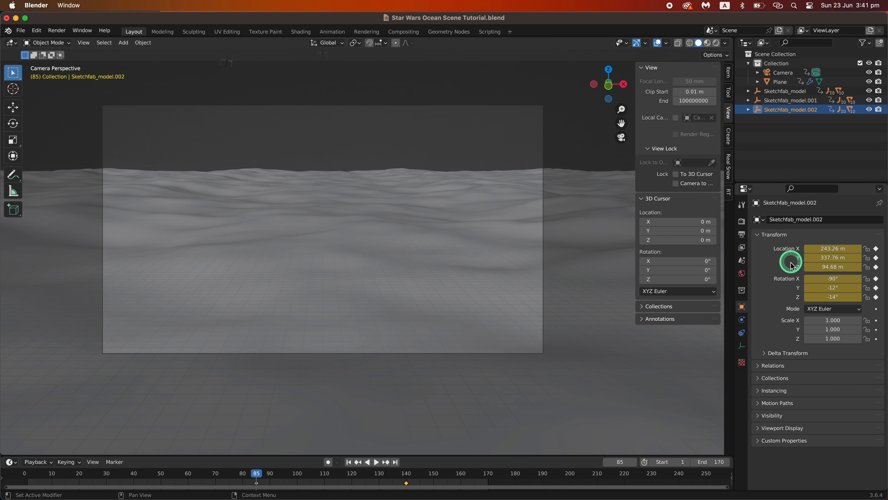
# Step: At frame 102, try lowering Sketchfab_model.002 to a Z location of about 79 m, and undo the change
pyautogui.moveTo(254, 479); pyautogui.dragTo(303, 480)
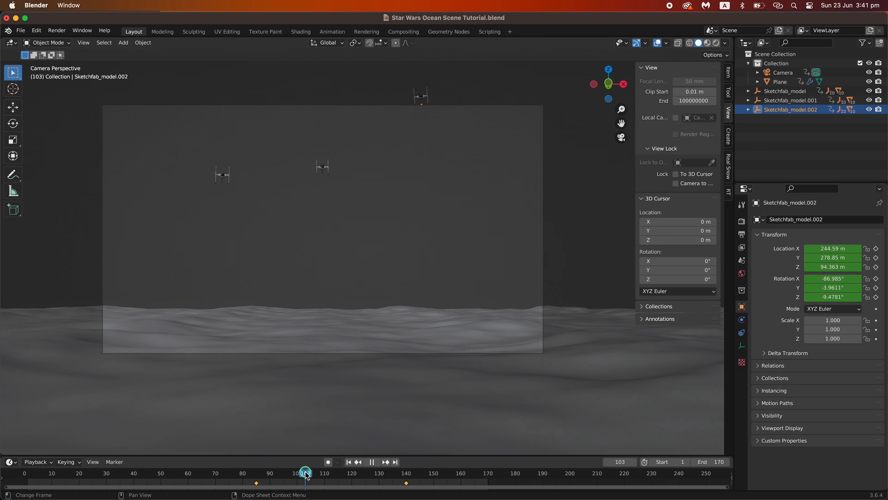
pyautogui.moveTo(850, 269); pyautogui.dragTo(865, 268)
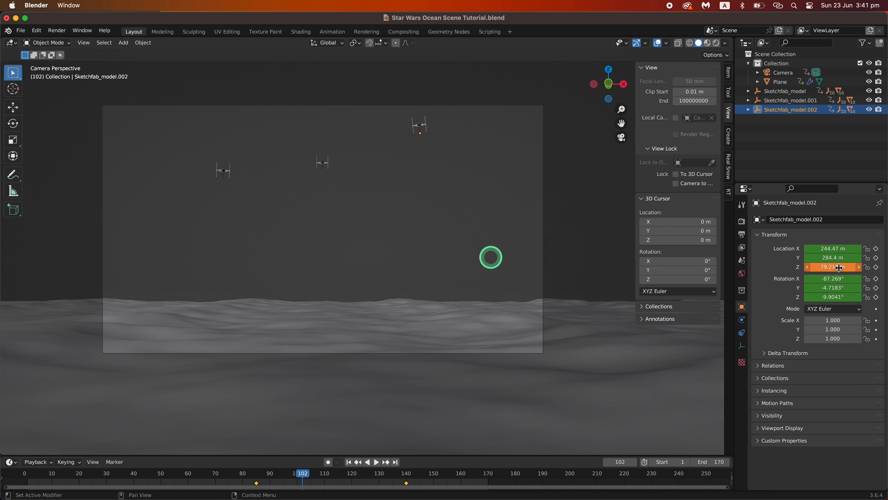
pyautogui.press('super+z')
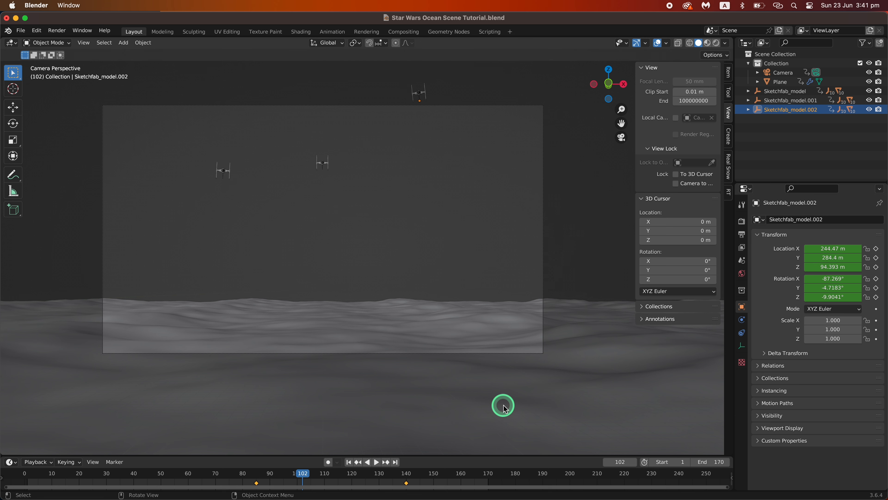
# Step: At frame 85, set the Z location of Sketchfab_model.002 to 79 m and replace its location keyframe
pyautogui.moveTo(311, 468); pyautogui.dragTo(254, 470)
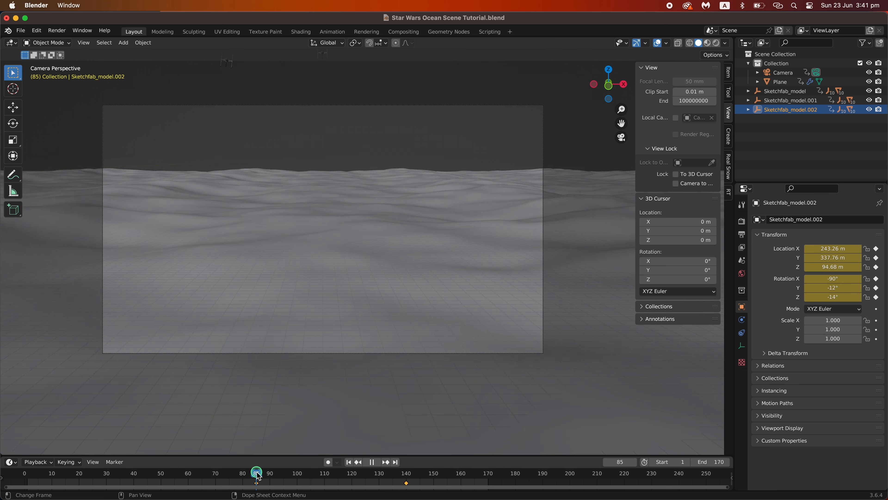
pyautogui.click(835, 268)
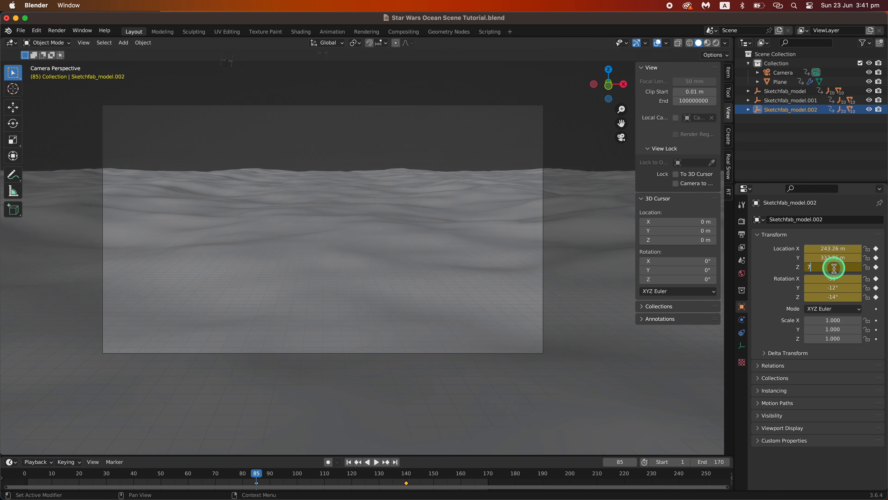
pyautogui.rightClick(834, 268)
pyautogui.click(834, 268)
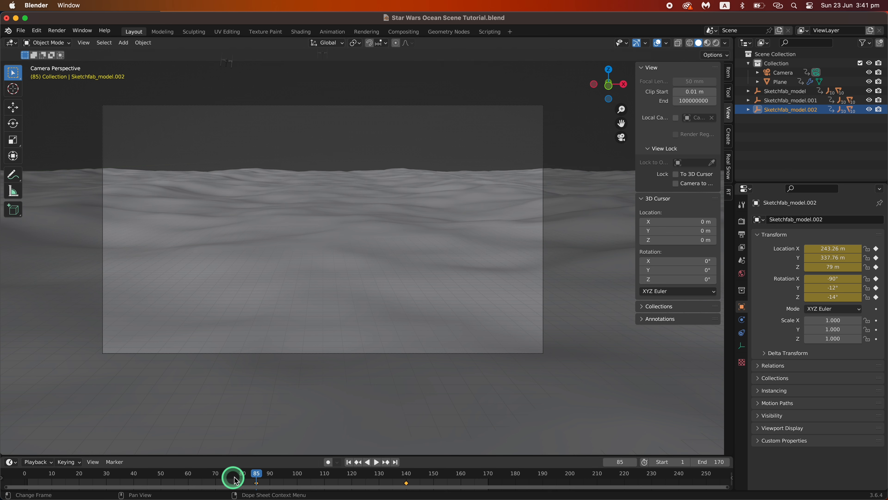
# Step: At frame 140, set the Z location of Sketchfab_model.002 to 85 m and replace its location keyframe
pyautogui.moveTo(259, 475); pyautogui.dragTo(407, 490)
pyautogui.click(836, 268)
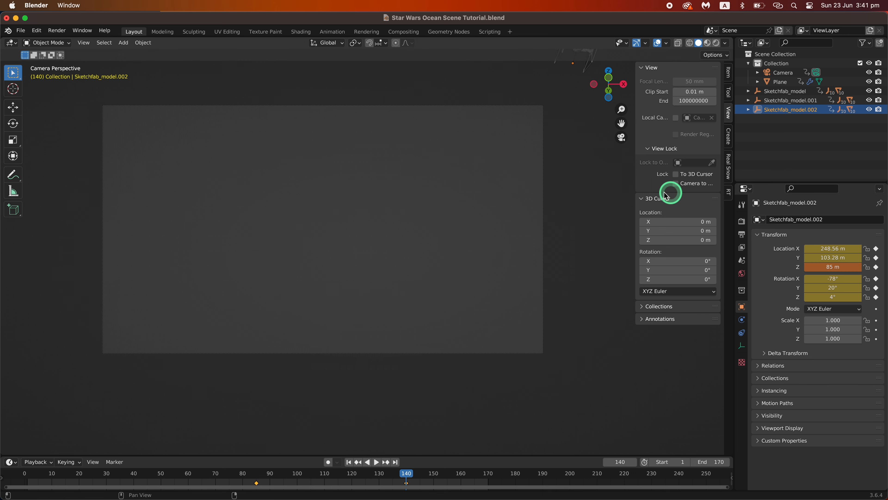
pyautogui.scroll(-2, 377, 191)
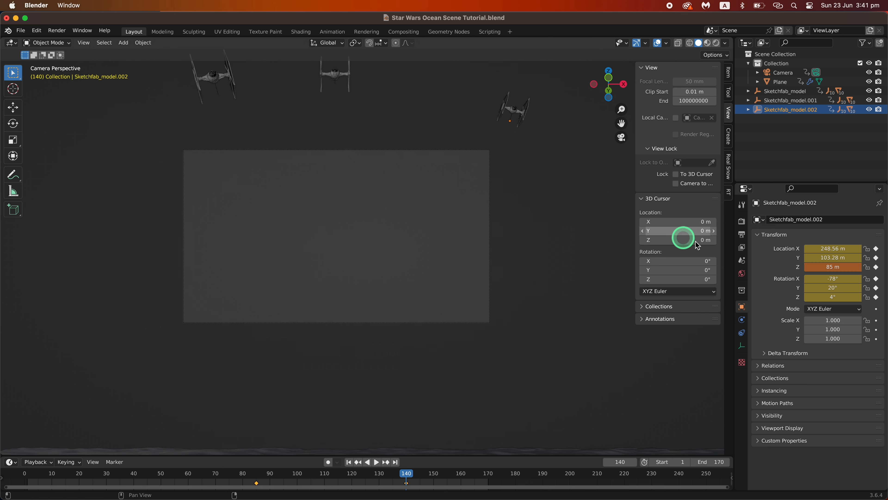
pyautogui.rightClick(830, 267)
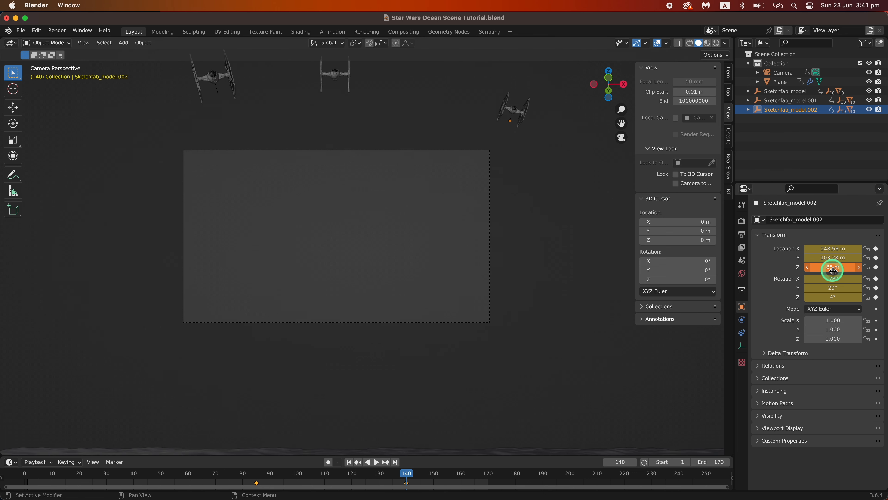
pyautogui.click(814, 259)
# Step: Play the animation from frame 3 through the camera to check the flight of all three fighters
pyautogui.scroll(3, 314, 237)
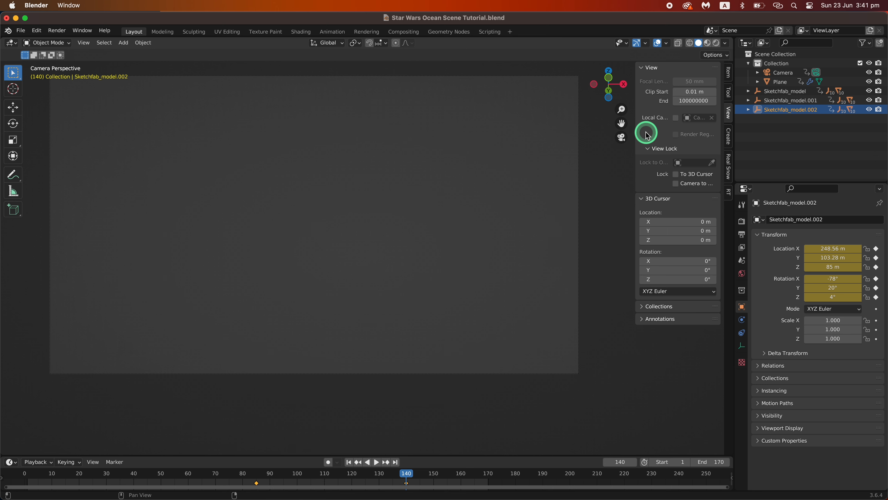
pyautogui.moveTo(621, 123)
pyautogui.mouseDown()
pyautogui.moveTo(664, 149)
pyautogui.moveTo(614, 138)
pyautogui.mouseUp()
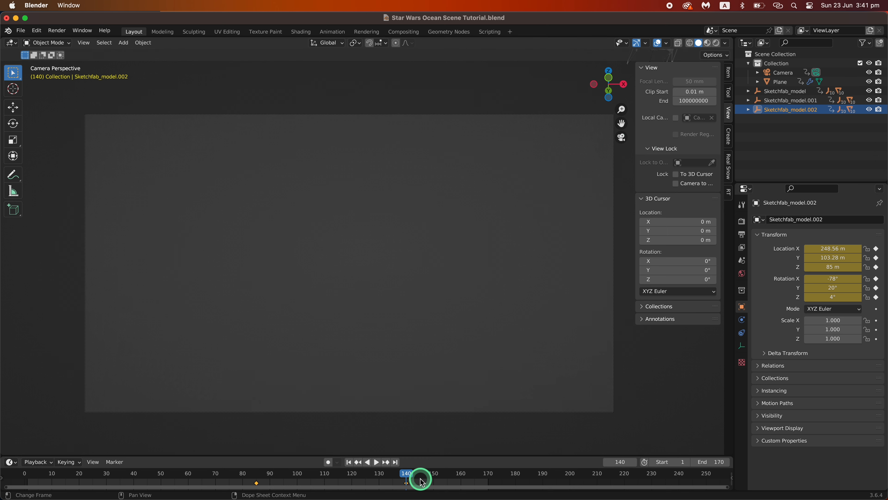
pyautogui.moveTo(421, 476); pyautogui.dragTo(33, 455)
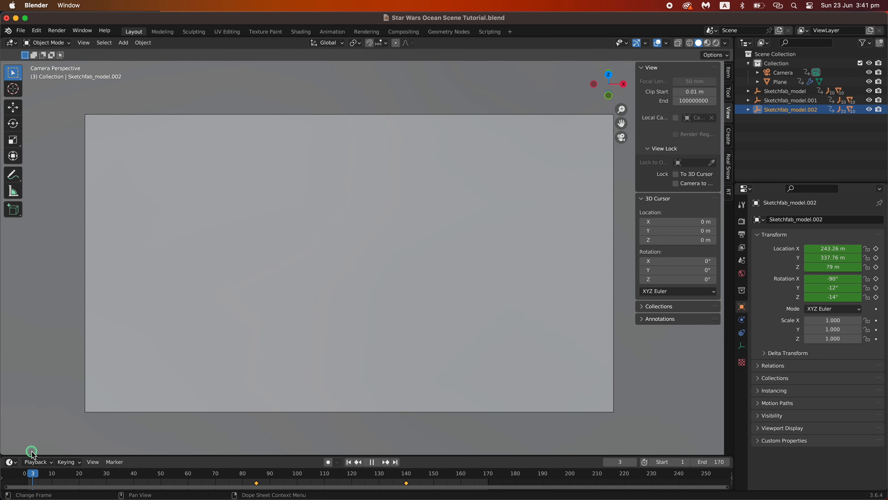
pyautogui.press('space')
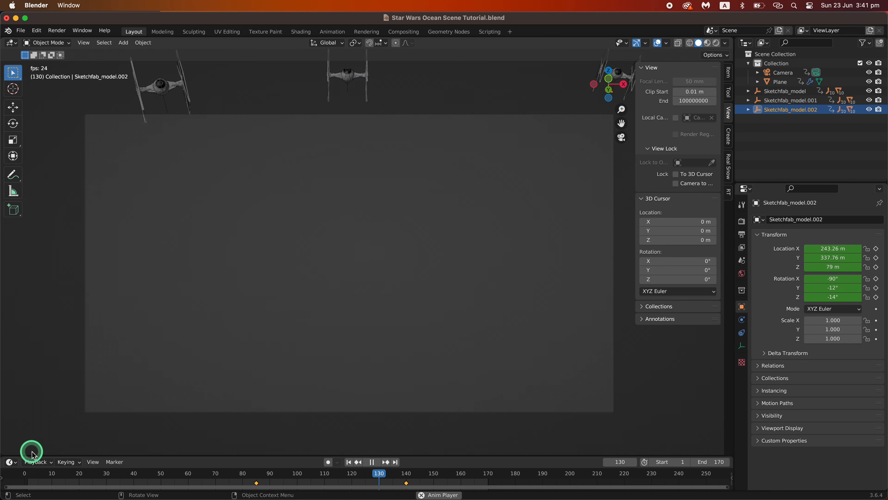
pyautogui.press('space')
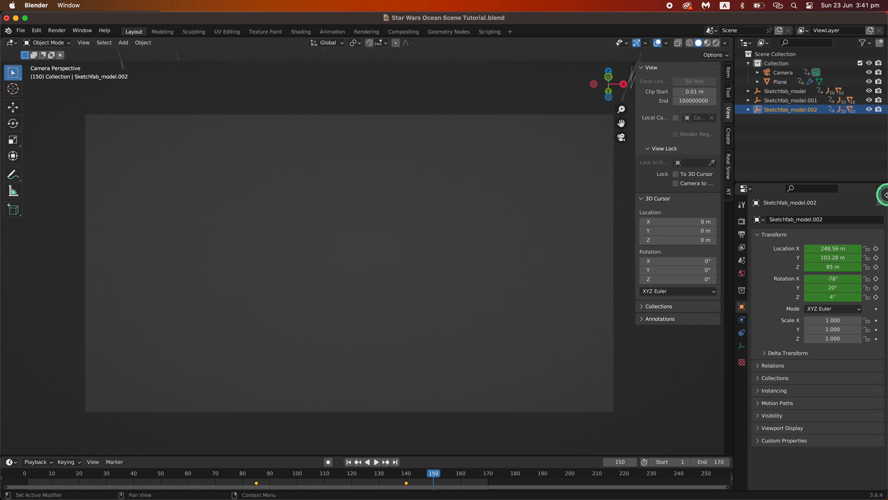
# Step: Set the camera's focal length to 35 mm
pyautogui.click(782, 73)
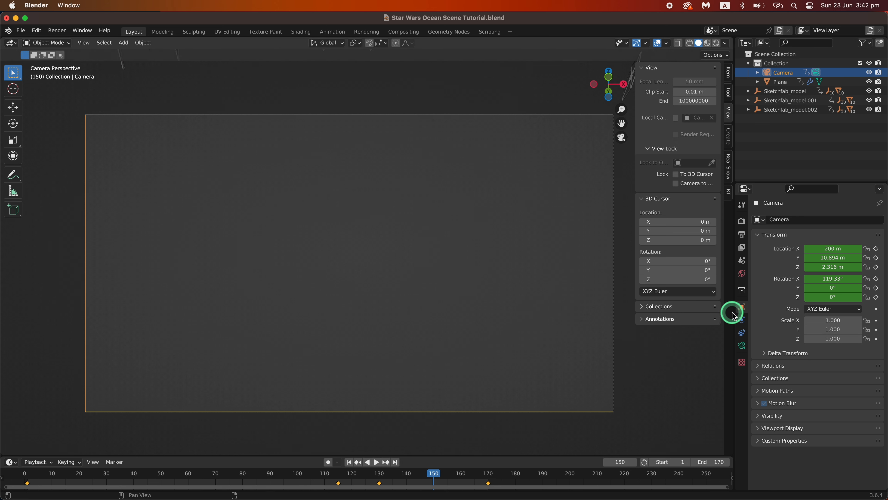
pyautogui.click(742, 345)
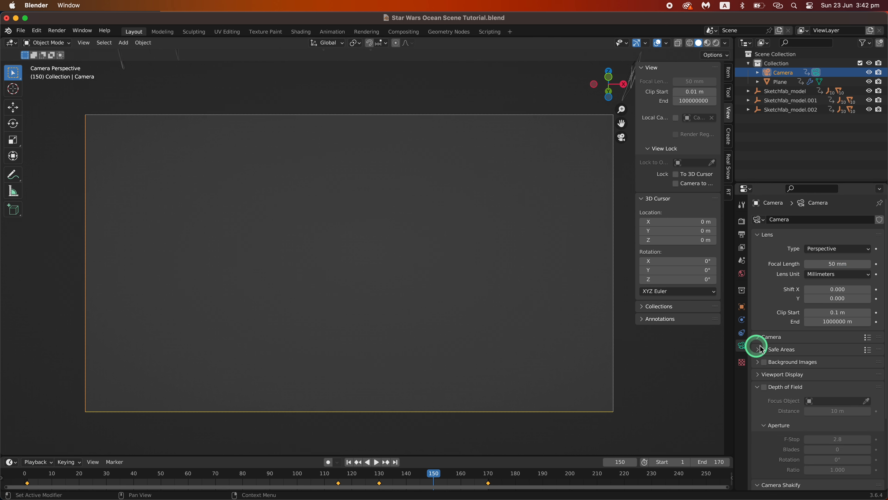
pyautogui.click(833, 267)
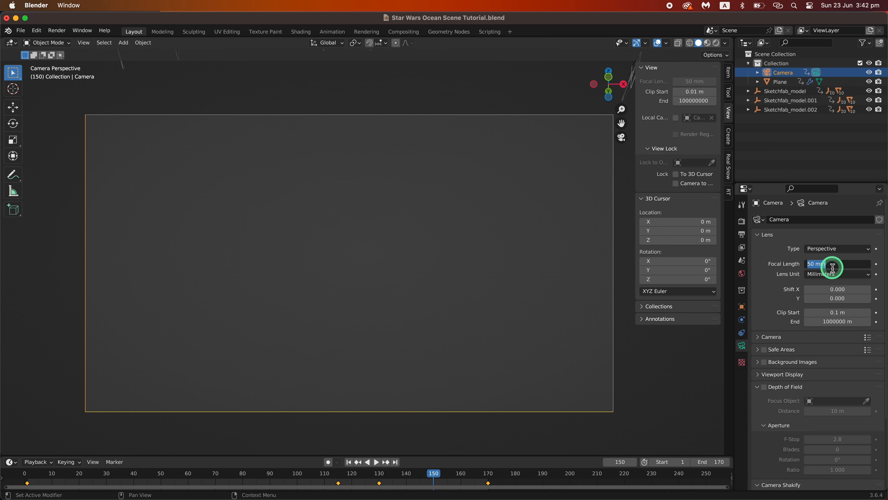
pyautogui.write('35')
pyautogui.press('Return')
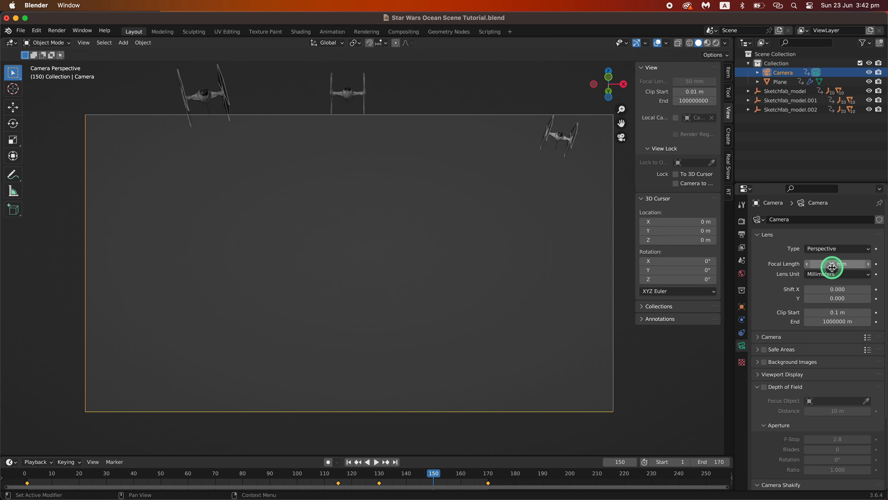
# Step: At frame 168, lower the Y location of Sketchfab_model until the fighter passes out of the camera view, and insert a location keyframe
pyautogui.moveTo(438, 479); pyautogui.dragTo(482, 484)
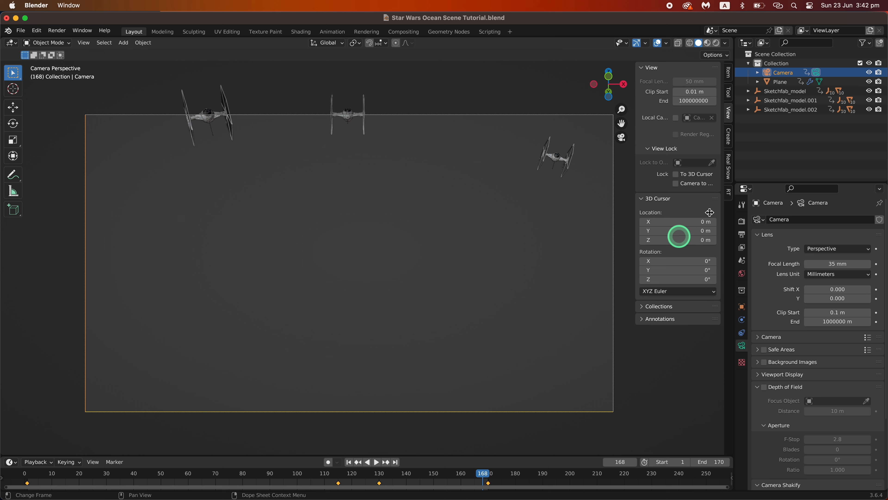
pyautogui.click(799, 109)
pyautogui.click(801, 93)
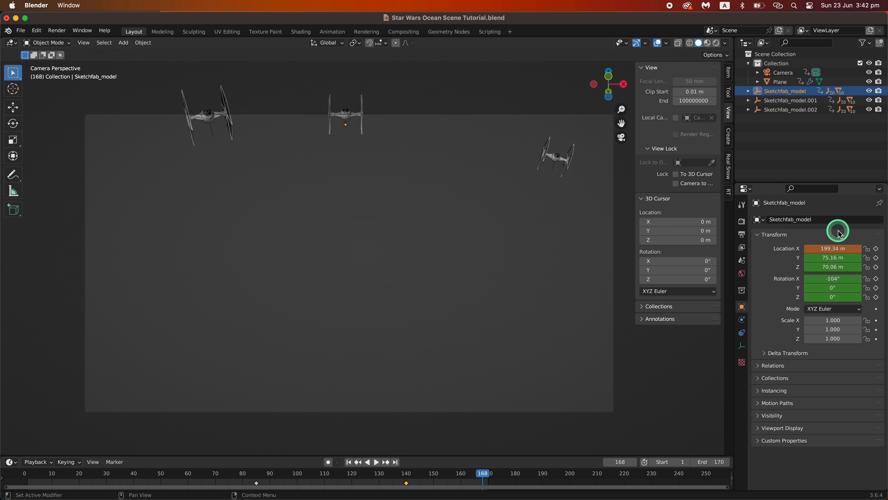
pyautogui.press('super+z')
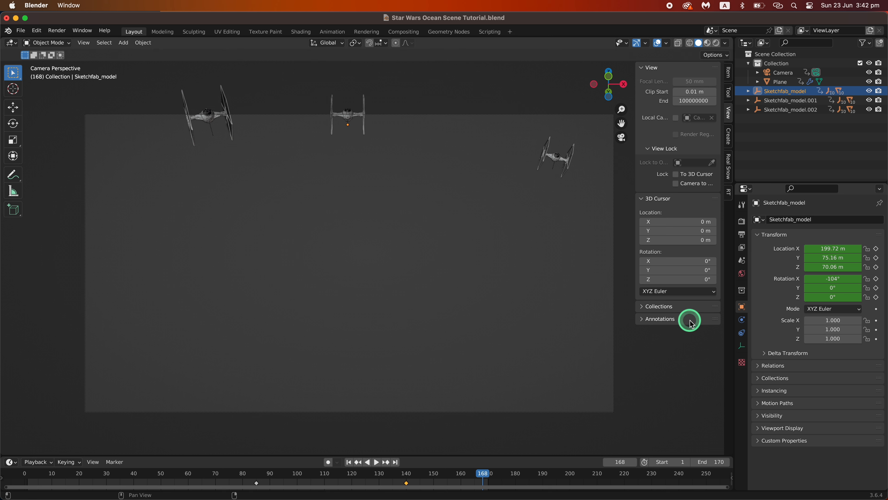
pyautogui.click(825, 259)
pyautogui.moveTo(885, 257); pyautogui.dragTo(622, 261)
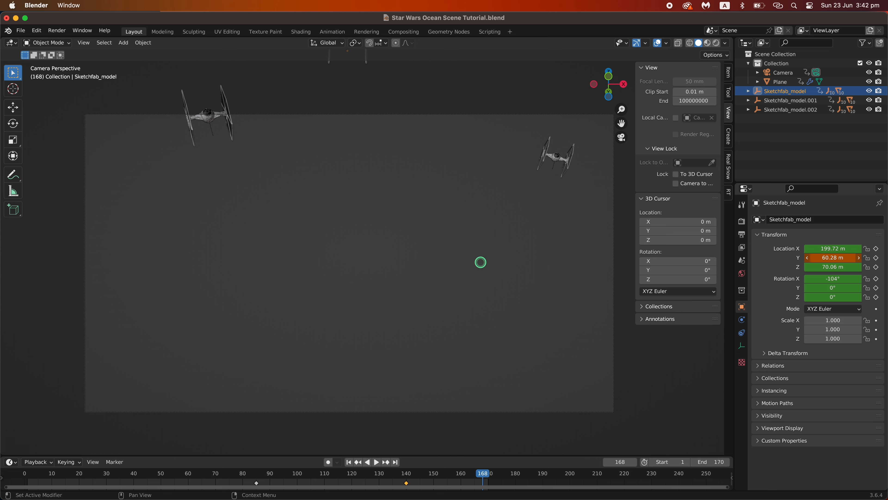
pyautogui.rightClick(825, 259)
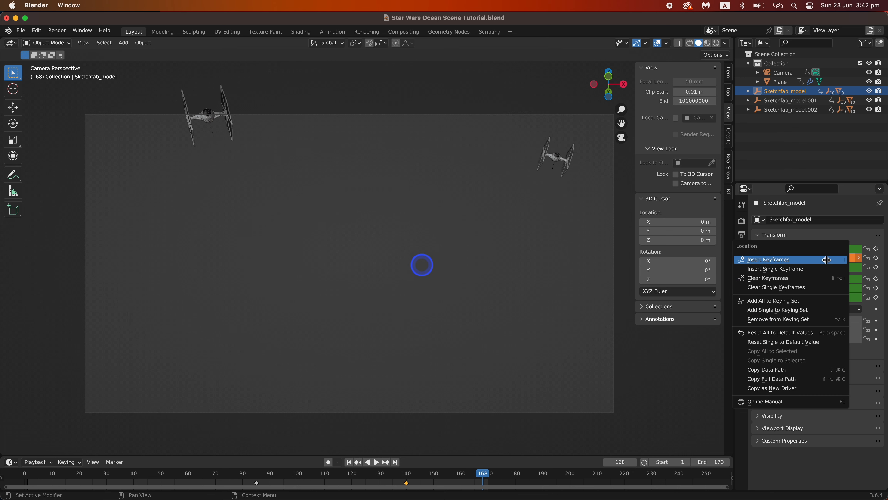
pyautogui.click(827, 259)
# Step: Lower the Y location of Sketchfab_model.001 at frame 168 until it leaves the camera view, and keyframe its location
pyautogui.click(787, 101)
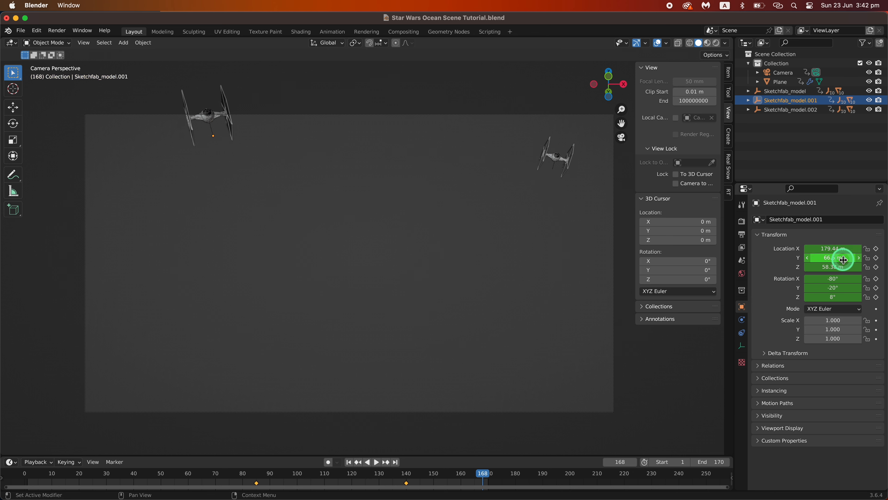
pyautogui.moveTo(830, 257); pyautogui.dragTo(449, 220)
pyautogui.rightClick(826, 258)
pyautogui.click(826, 259)
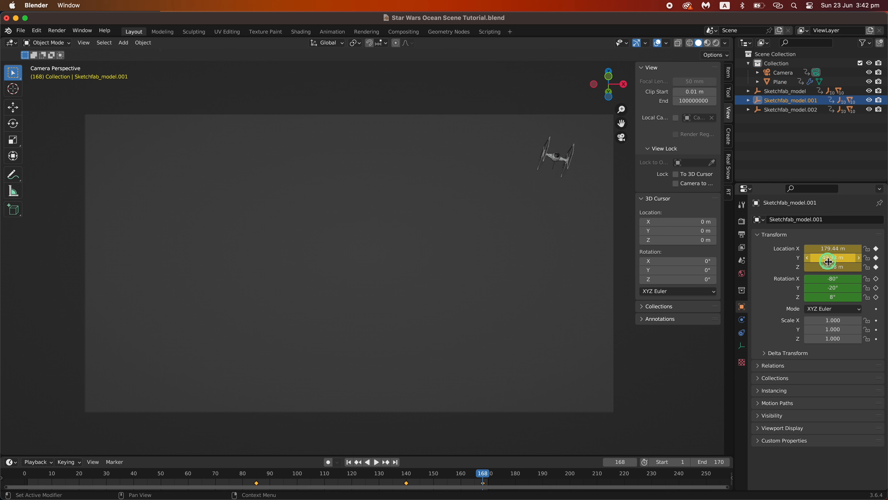
# Step: Lower the Y location of Sketchfab_model.002 at frame 168 until it flies out of view, and insert a location keyframe
pyautogui.click(814, 110)
pyautogui.moveTo(830, 257); pyautogui.dragTo(140, 185)
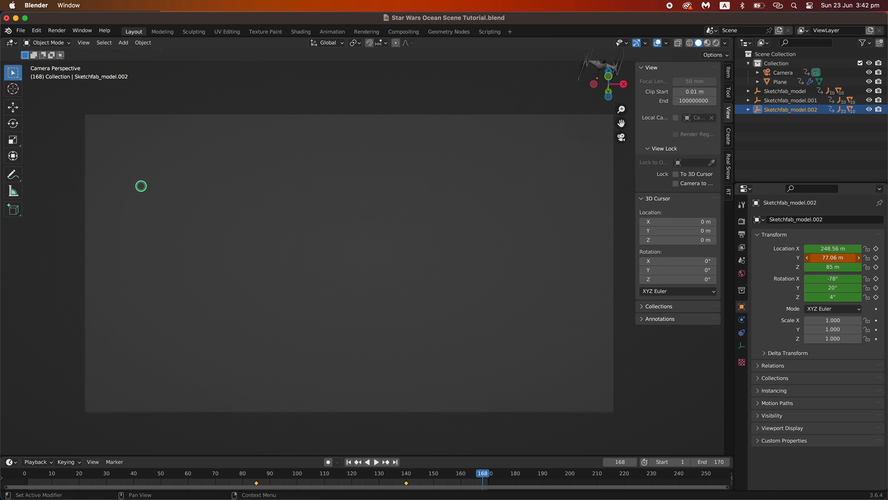
pyautogui.rightClick(839, 249)
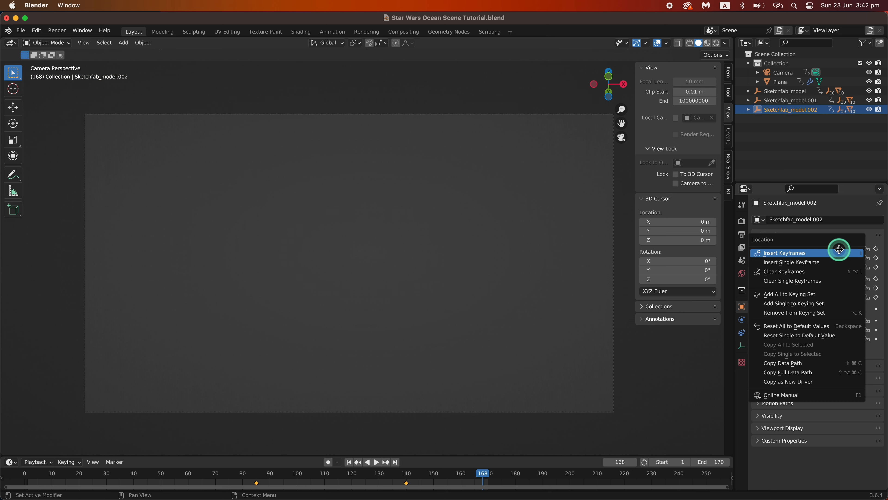
pyautogui.rightClick(825, 256)
pyautogui.click(825, 257)
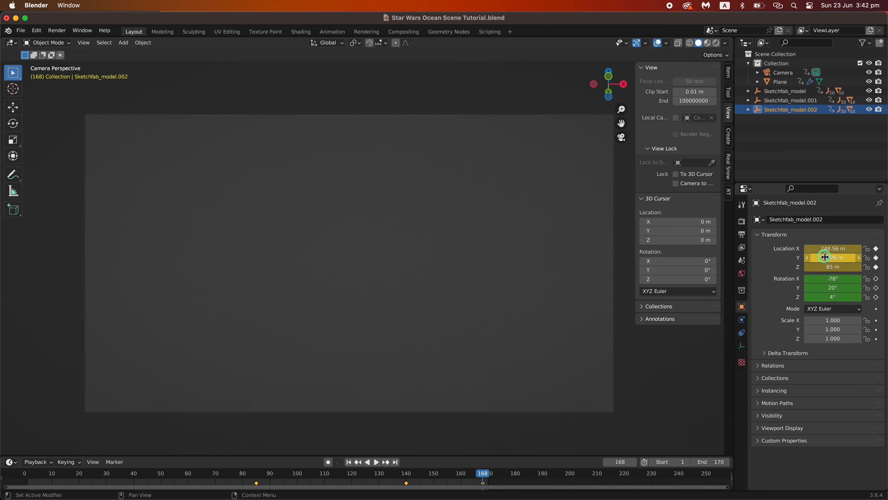
# Step: Play the animation from about frame 39 and scrub back to frame 113 to check how the fighters pass the camera
pyautogui.moveTo(480, 472); pyautogui.dragTo(131, 488)
pyautogui.press('space')
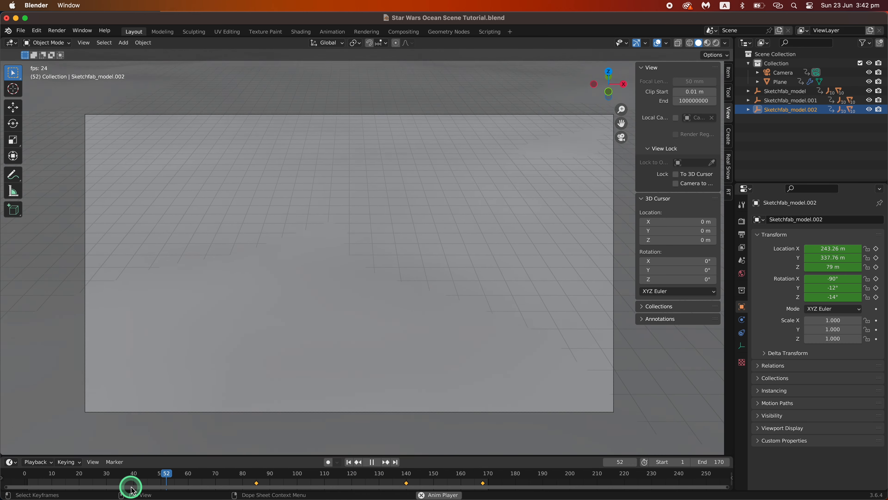
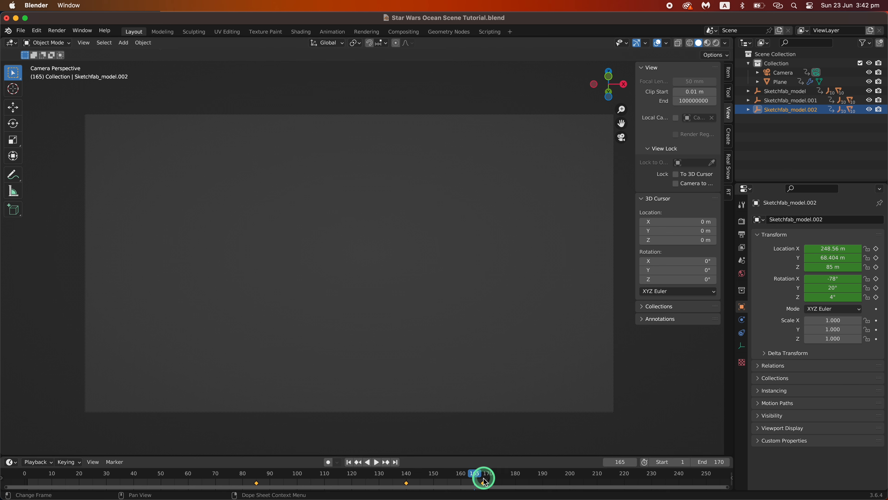
pyautogui.moveTo(423, 479); pyautogui.dragTo(333, 463)
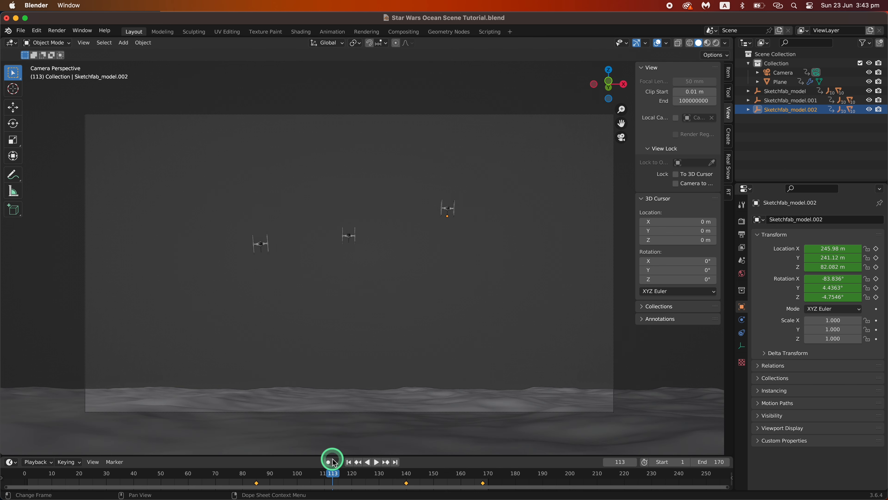
# Step: Add a Camera Shakify shake to the camera and scrub back to frame 105
pyautogui.click(791, 73)
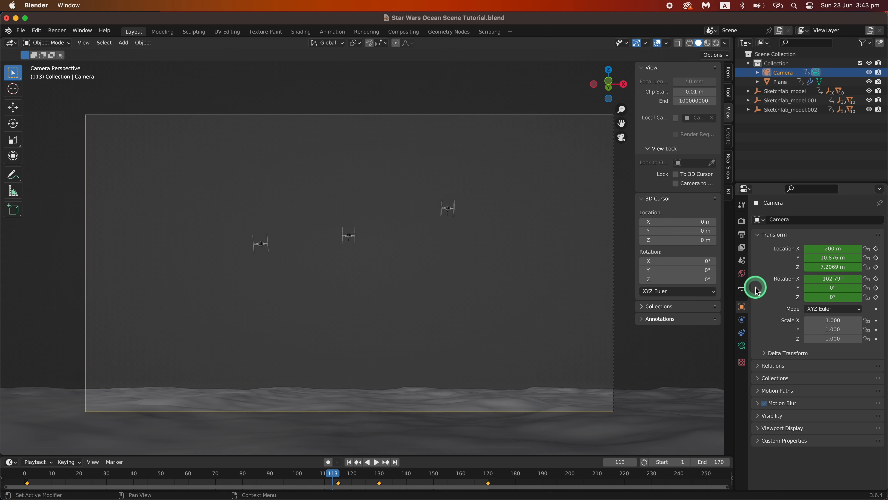
pyautogui.click(744, 347)
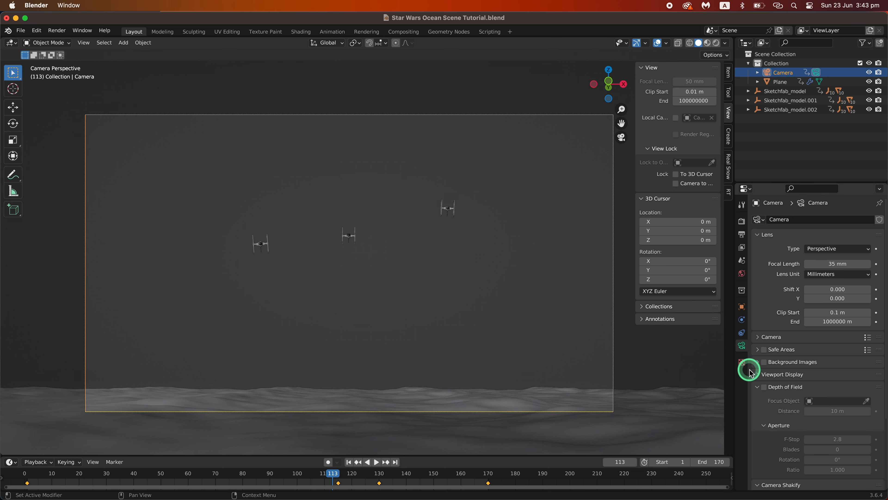
pyautogui.scroll(-5, 752, 375)
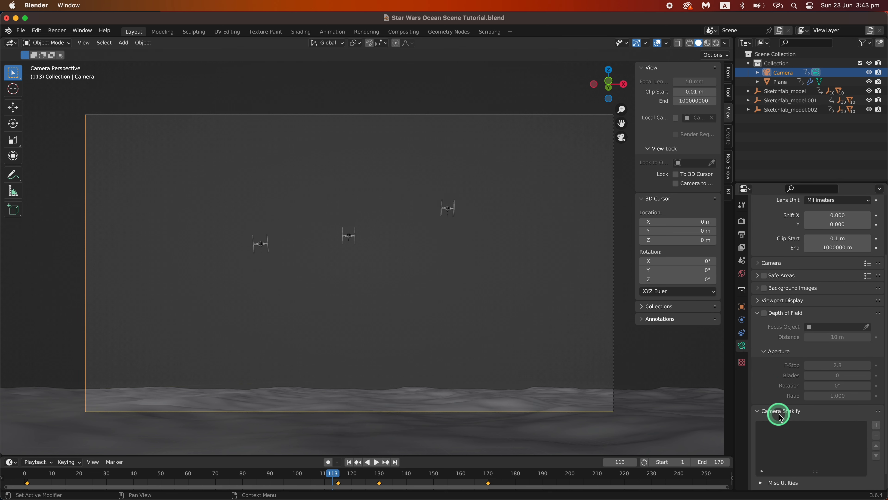
pyautogui.click(877, 424)
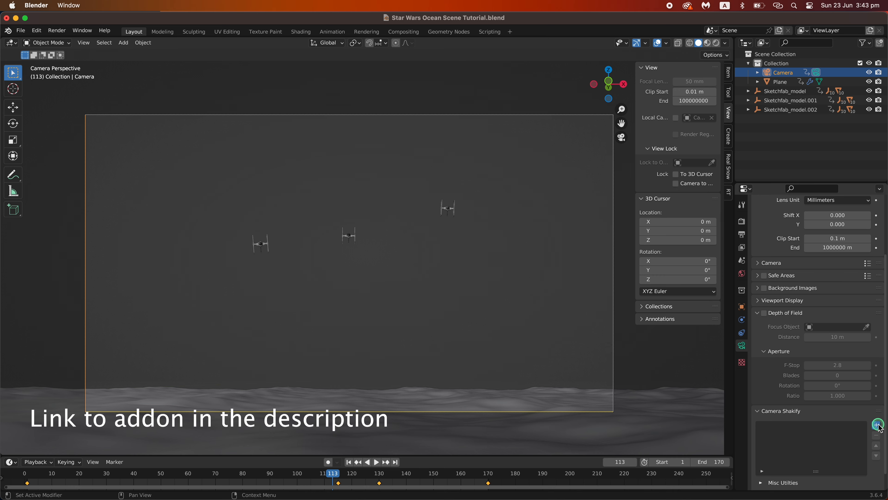
pyautogui.moveTo(332, 475); pyautogui.dragTo(311, 472)
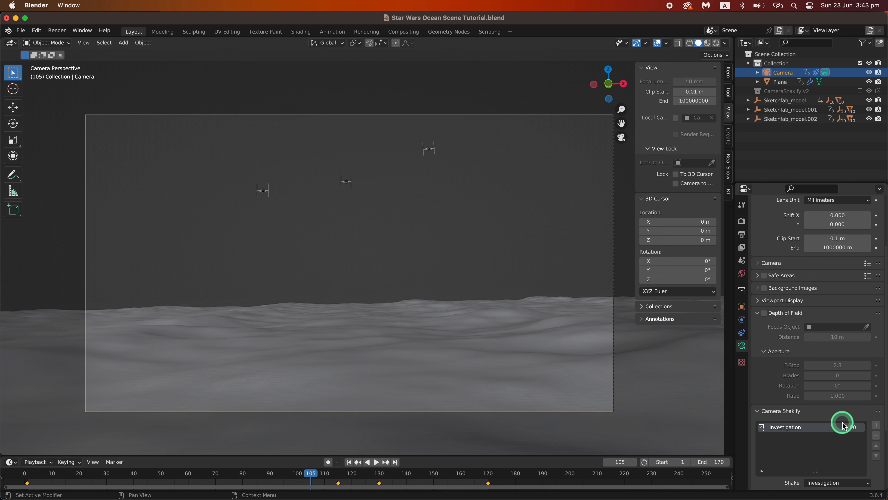
# Step: Set the camera shake type to Walk to the Store with an influence of 0.25
pyautogui.scroll(-5, 844, 426)
pyautogui.click(863, 398)
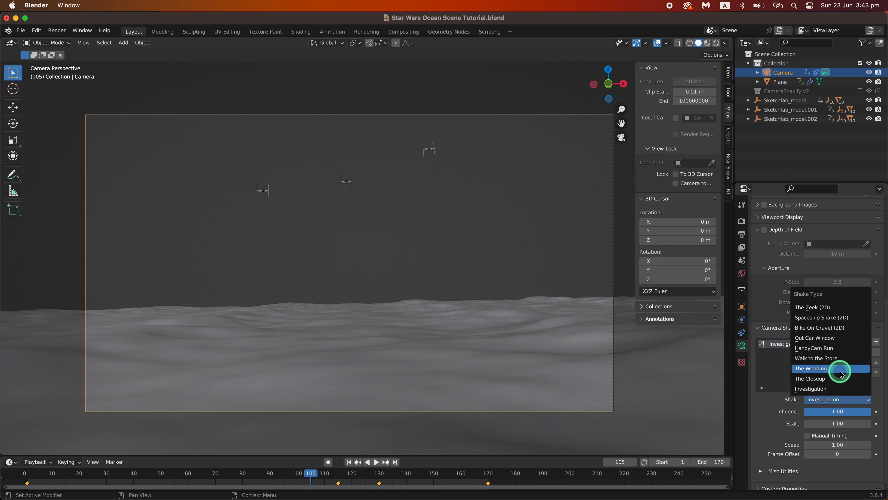
pyautogui.click(840, 359)
pyautogui.click(851, 410)
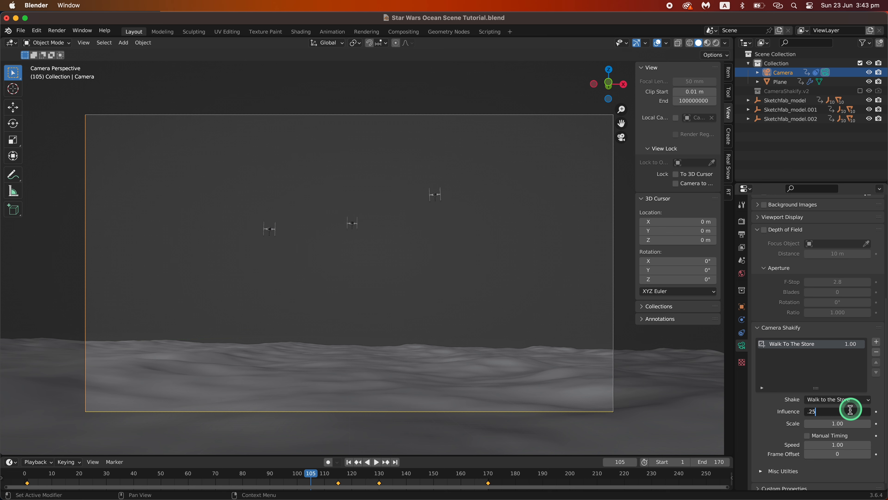
pyautogui.press('Return')
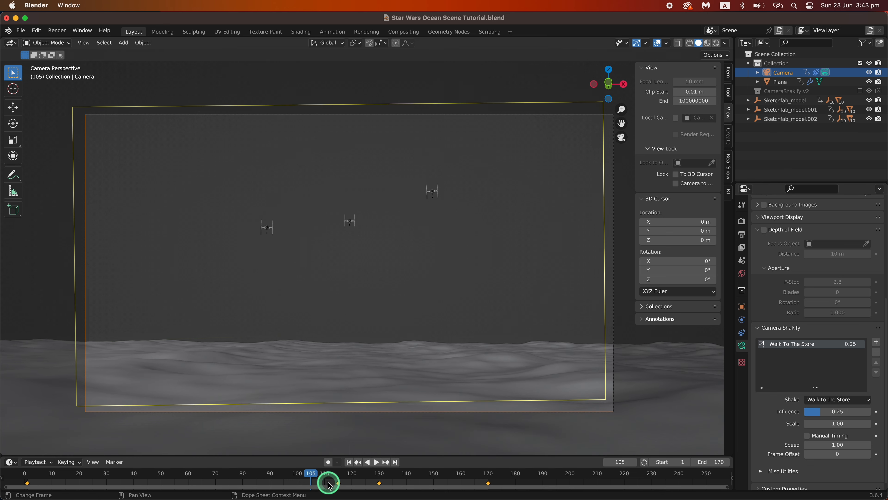
# Step: Play the animation from frame 8 and replay the fighters' approach to review the camera shake
pyautogui.moveTo(329, 484); pyautogui.dragTo(47, 454)
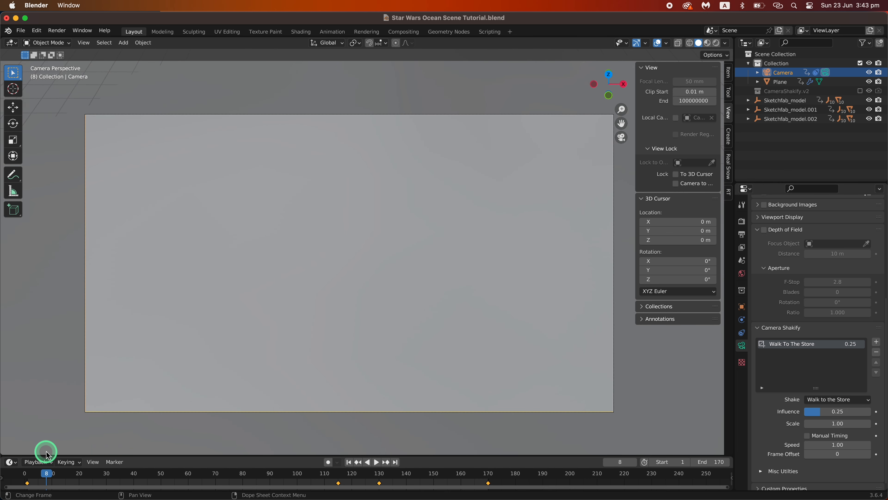
pyautogui.press('space')
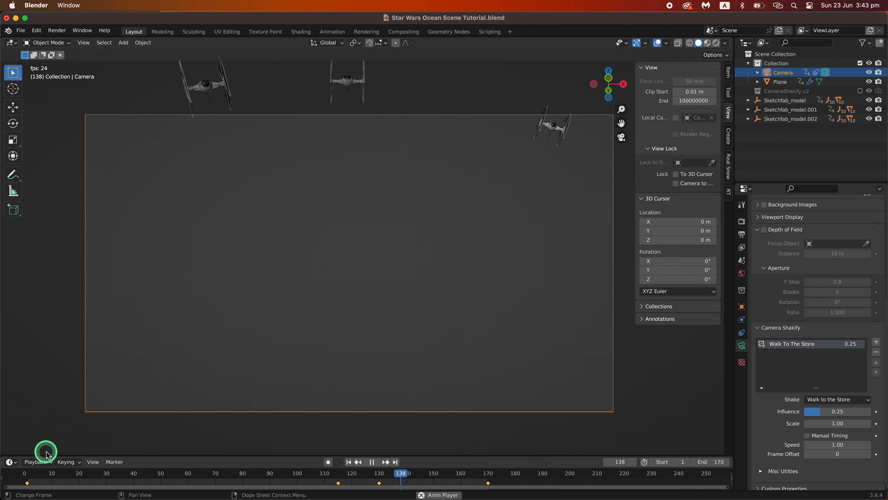
pyautogui.press('space')
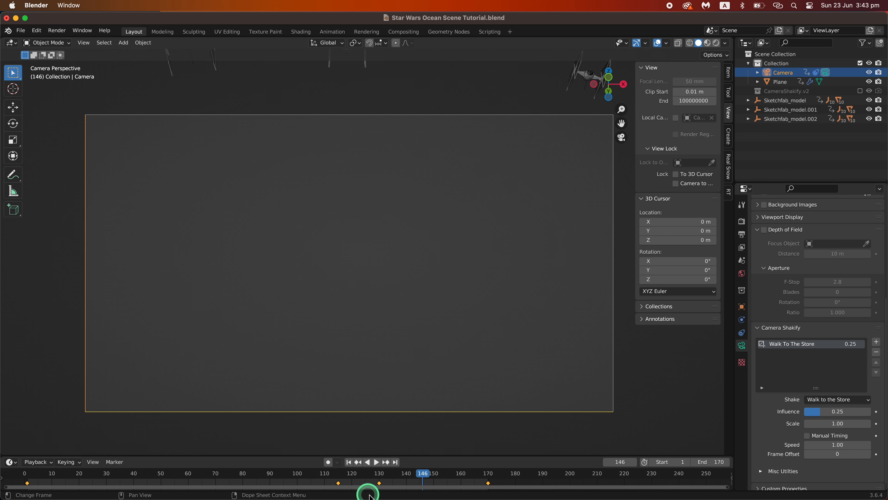
pyautogui.moveTo(428, 476); pyautogui.dragTo(280, 470)
pyautogui.press('space')
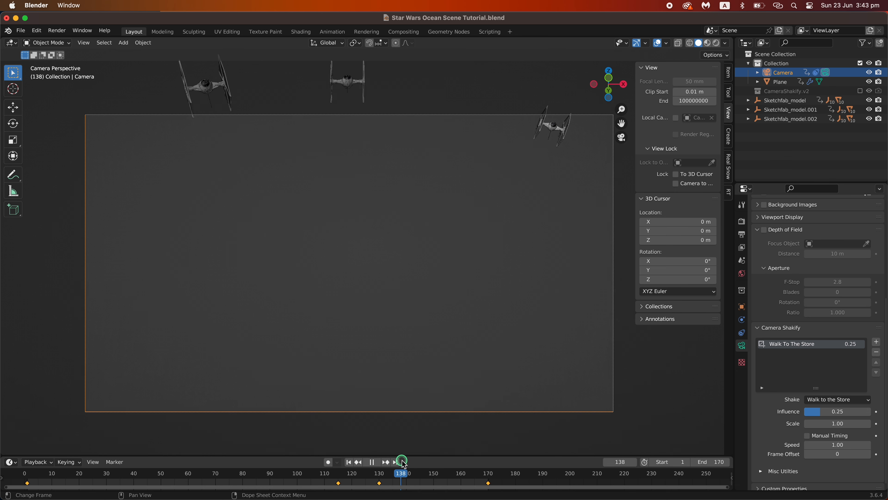
# Step: Insert a keyframe for the camera shake influence of 0.25 at frame 125
pyautogui.moveTo(402, 461); pyautogui.dragTo(365, 470)
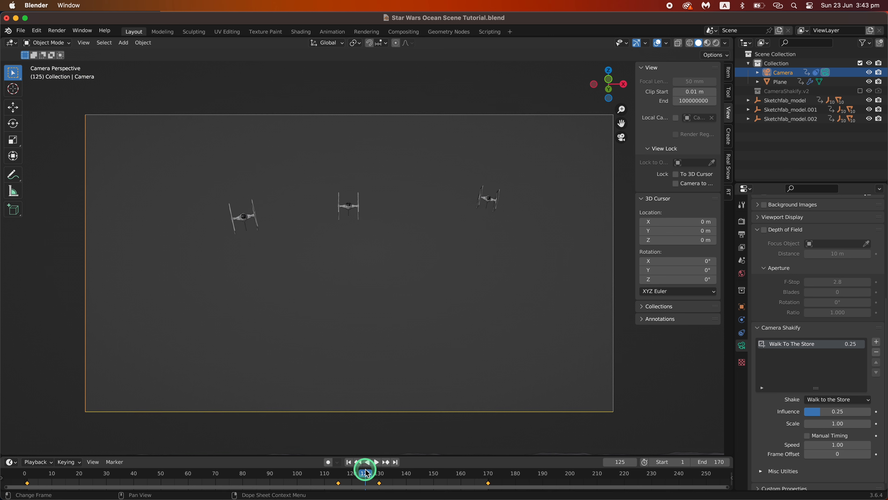
pyautogui.rightClick(834, 412)
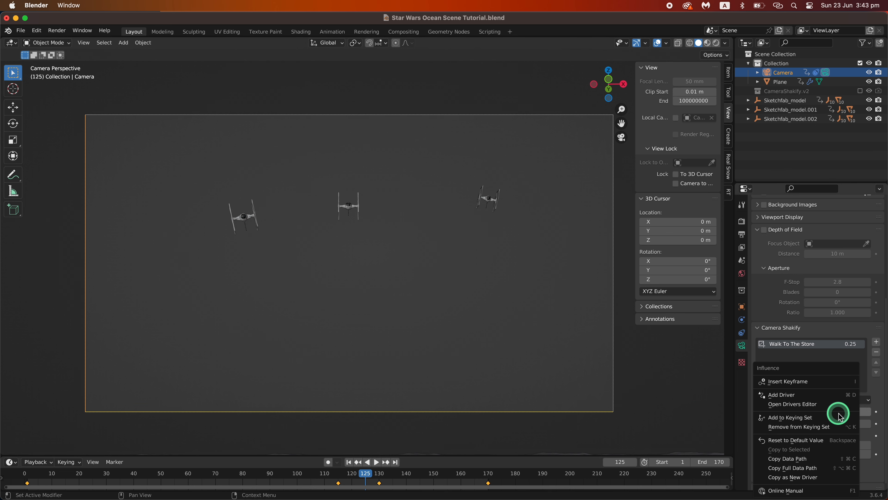
pyautogui.click(829, 382)
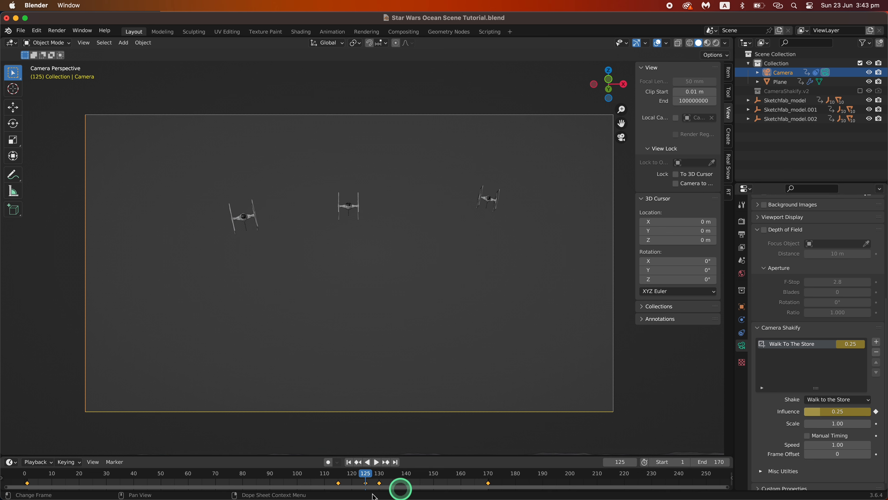
# Step: At frame 141, raise the camera shake influence to 1.00 and insert a keyframe for it
pyautogui.moveTo(367, 476); pyautogui.dragTo(410, 474)
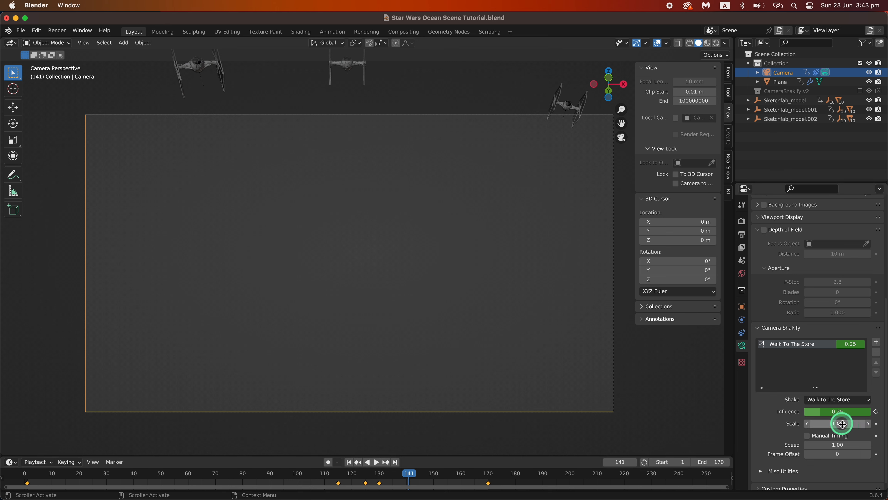
pyautogui.moveTo(829, 413); pyautogui.dragTo(886, 424)
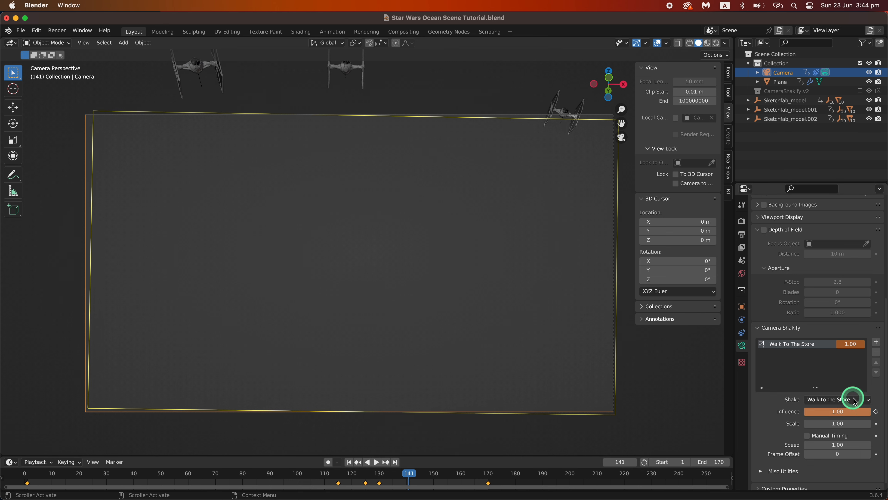
pyautogui.rightClick(852, 415)
pyautogui.click(787, 394)
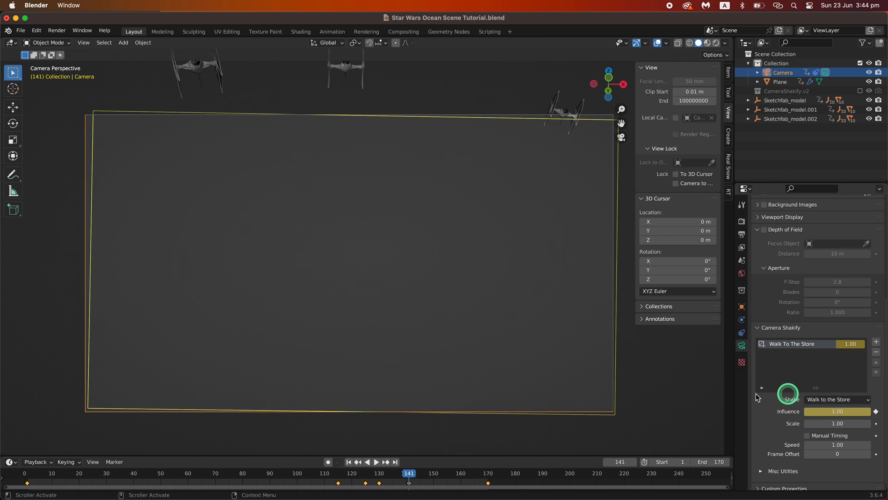
# Step: At frame 170, set the camera shake influence to 0.15 and insert a keyframe for it
pyautogui.moveTo(412, 479); pyautogui.dragTo(488, 494)
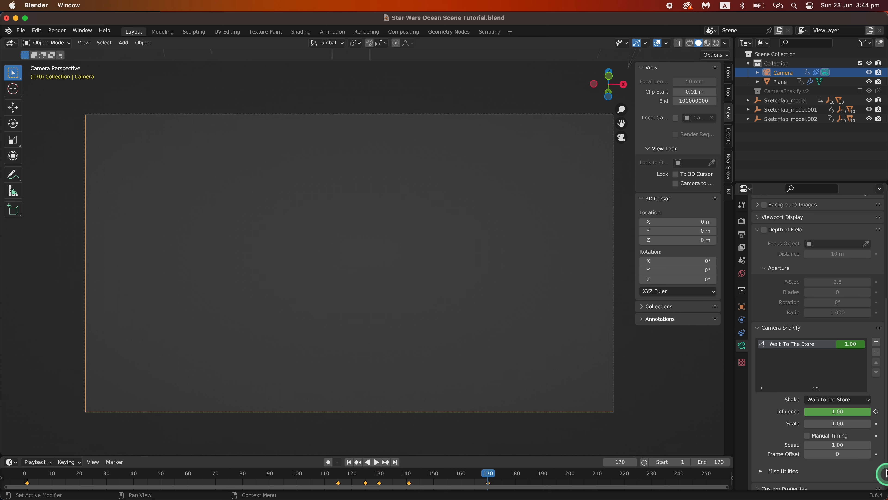
pyautogui.doubleClick(842, 412)
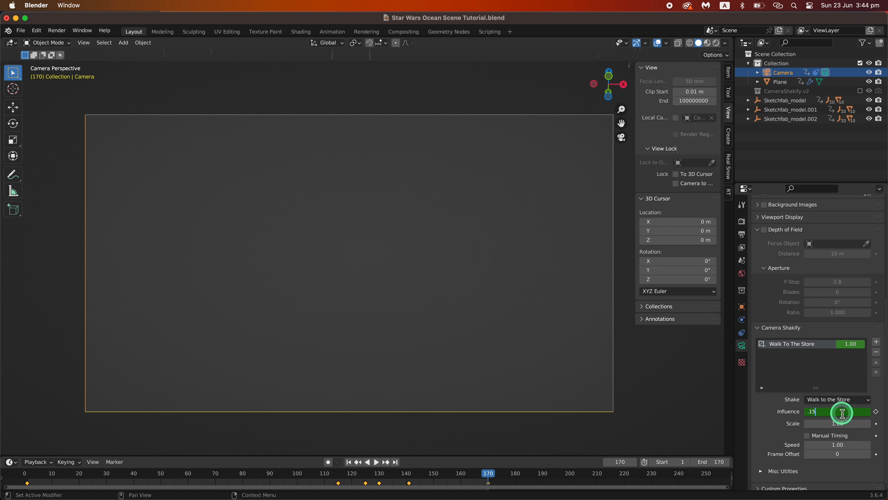
pyautogui.write('.15')
pyautogui.press('Return')
pyautogui.rightClick(841, 412)
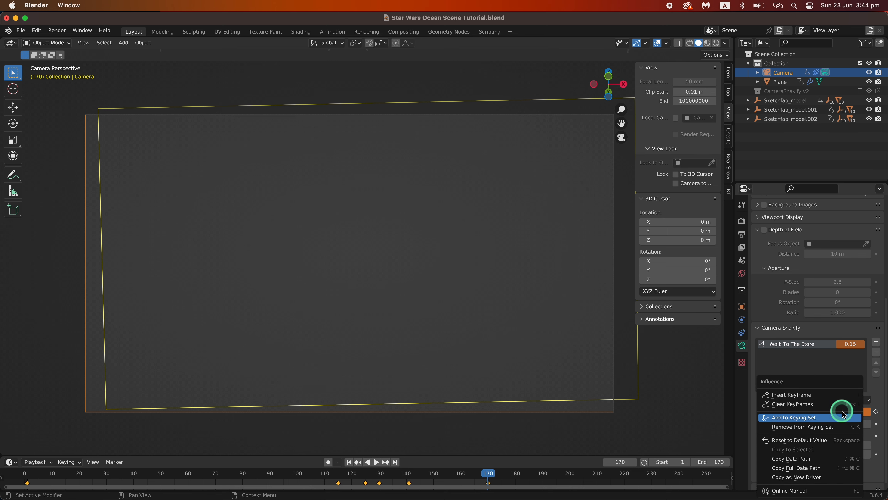
pyautogui.click(843, 397)
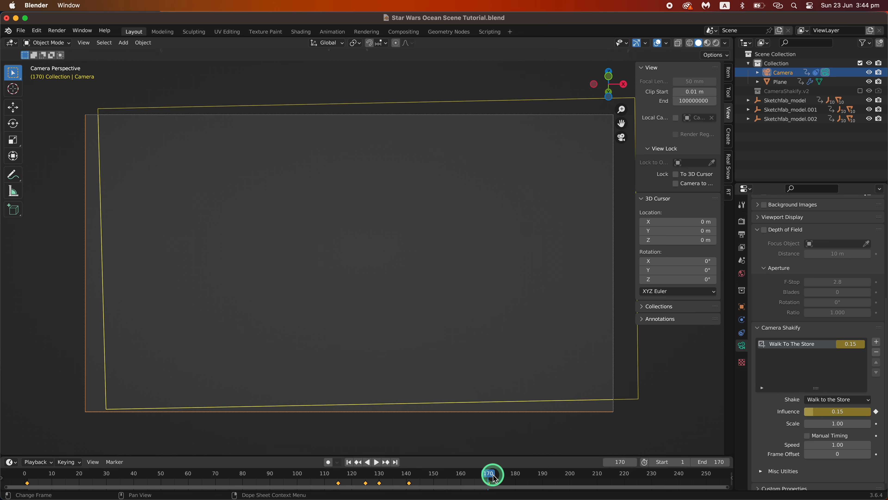
# Step: Replay the animation to review the camera shake, stop at frame 101, and show the camera view with rendered shading
pyautogui.moveTo(488, 478); pyautogui.dragTo(24, 453)
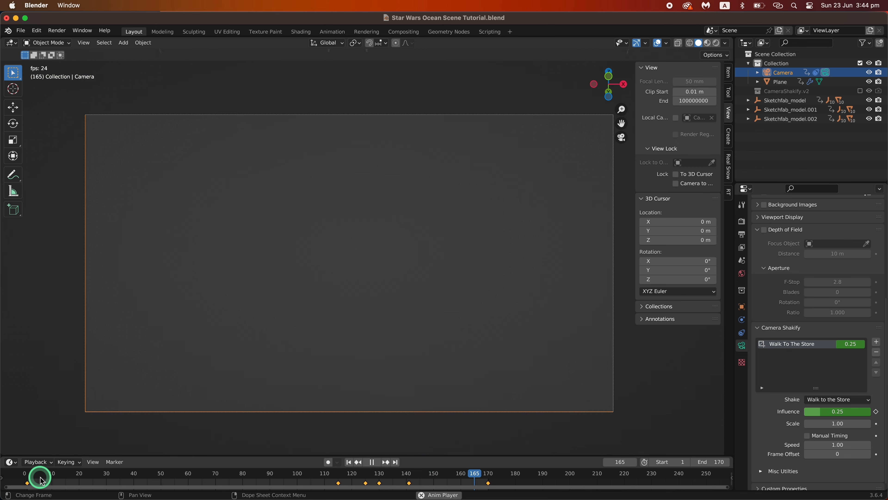
pyautogui.press('Escape')
pyautogui.moveTo(31, 475); pyautogui.dragTo(300, 476)
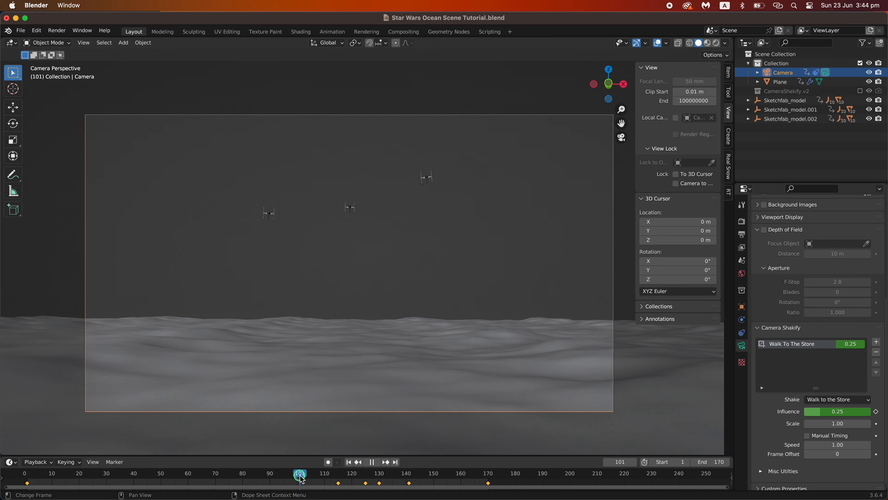
pyautogui.click(716, 44)
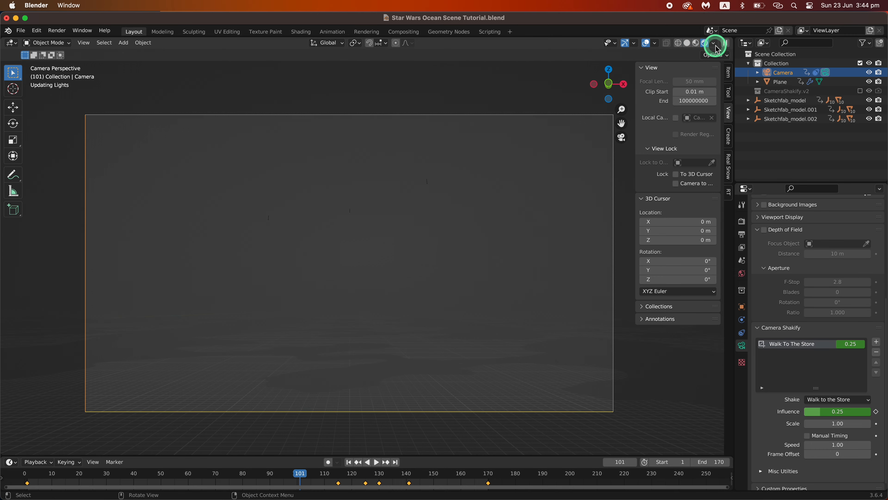
pyautogui.click(547, 206)
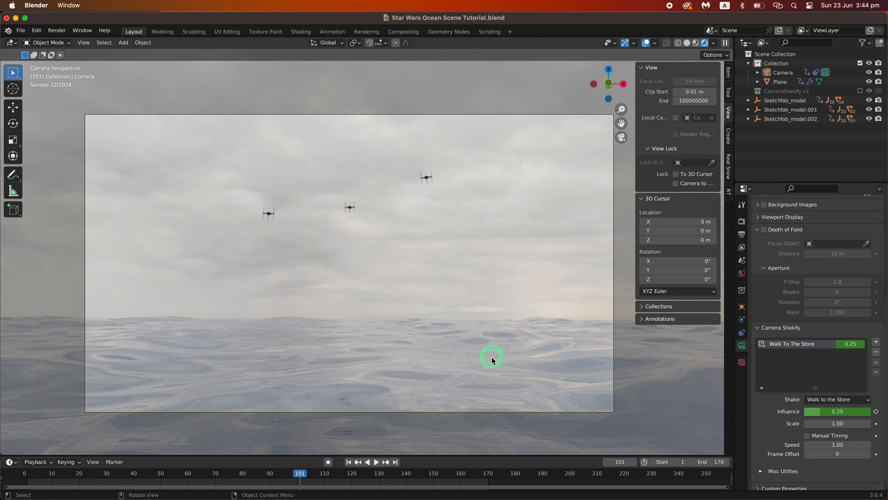
# Step: Select the ocean plane and bring up its object material nodes for editing
pyautogui.click(384, 361)
pyautogui.moveTo(395, 272); pyautogui.dragTo(391, 308, button='middle')
pyautogui.scroll(-4, 391, 308)
pyautogui.scroll(-3, 391, 308)
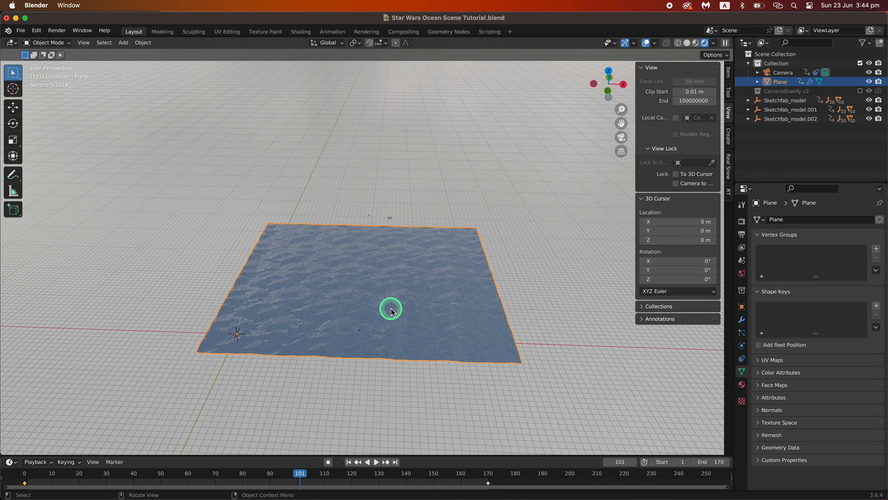
pyautogui.scroll(1, 391, 308)
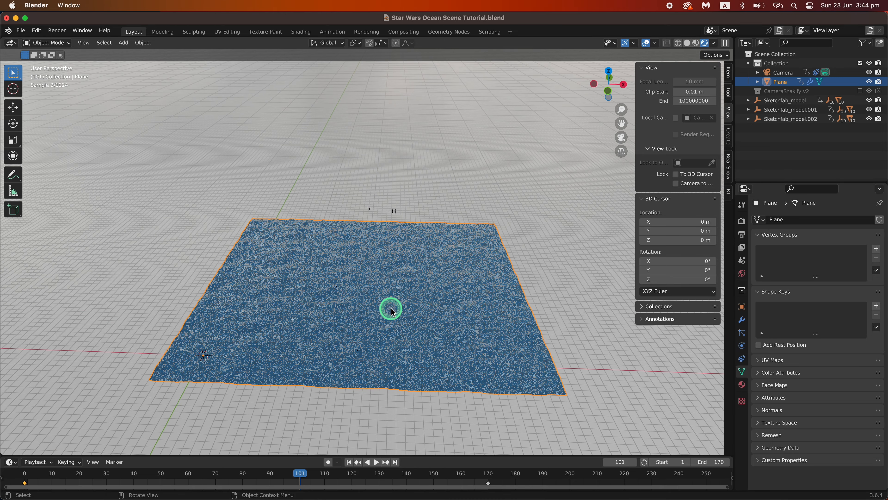
pyautogui.click(301, 32)
pyautogui.click(171, 301)
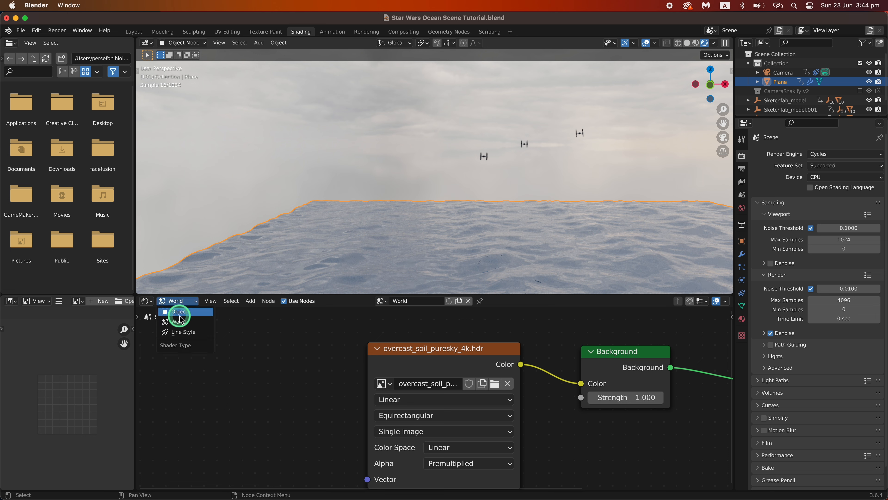
pyautogui.click(178, 311)
pyautogui.moveTo(646, 394); pyautogui.dragTo(450, 370, button='middle')
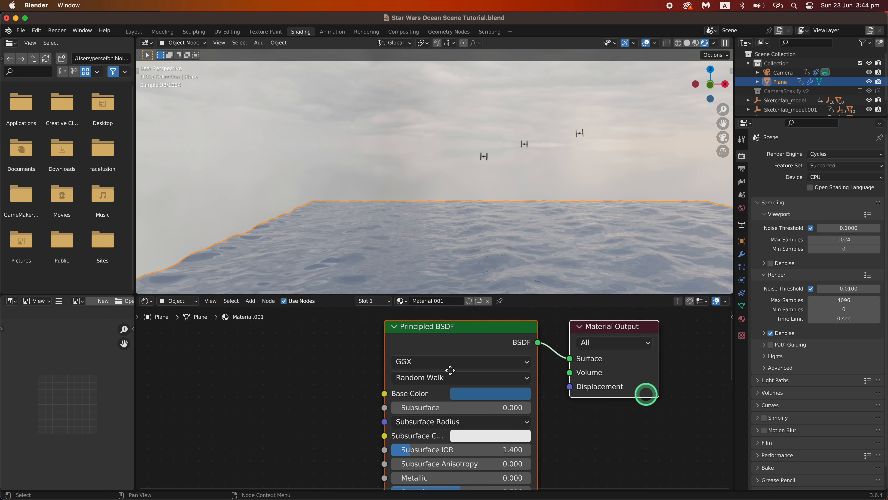
# Step: Shift the base color of the ocean plane's Principled BSDF toward a more teal blue
pyautogui.click(460, 392)
pyautogui.moveTo(562, 248)
pyautogui.mouseDown()
pyautogui.moveTo(561, 266)
pyautogui.moveTo(564, 247)
pyautogui.moveTo(514, 229)
pyautogui.mouseUp()
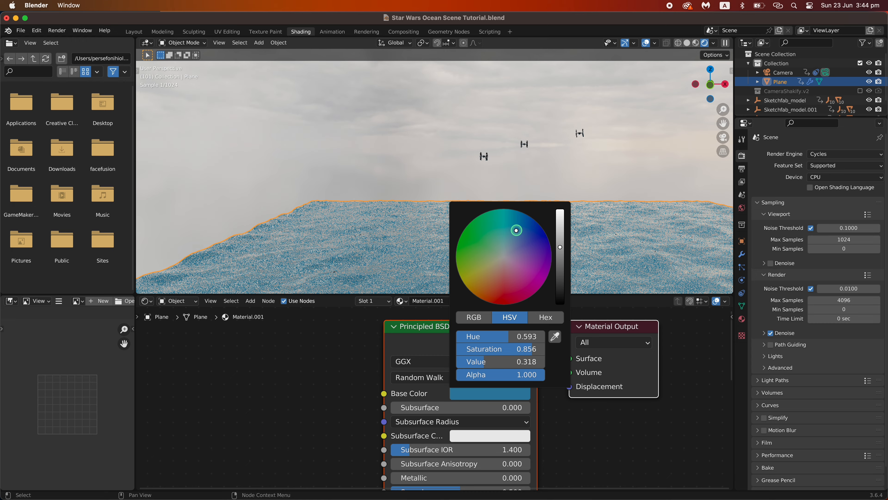
pyautogui.click(645, 160)
pyautogui.scroll(-5, 645, 161)
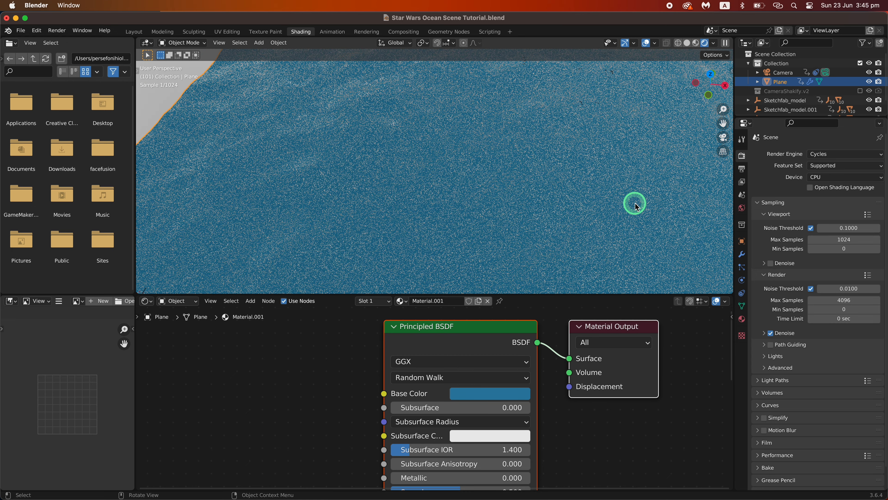
# Step: Check the recolored ocean through the camera in the Layout workspace and scrub back to frame 12
pyautogui.click(723, 136)
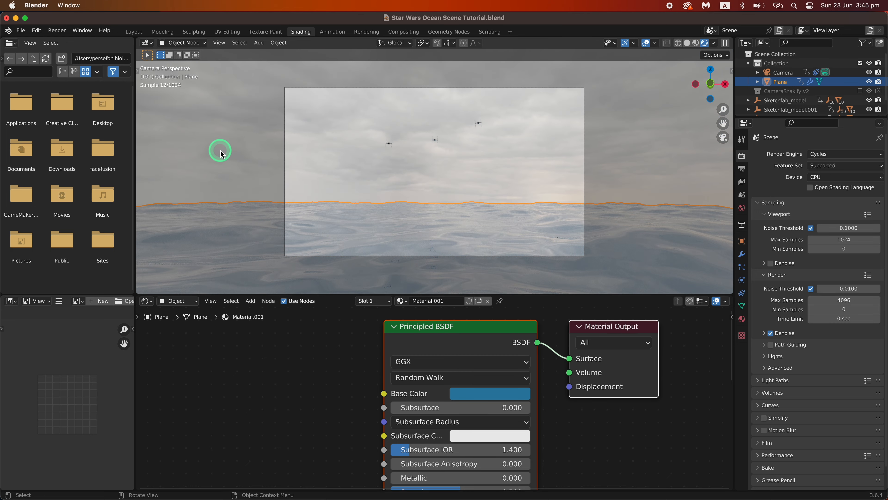
pyautogui.click(137, 31)
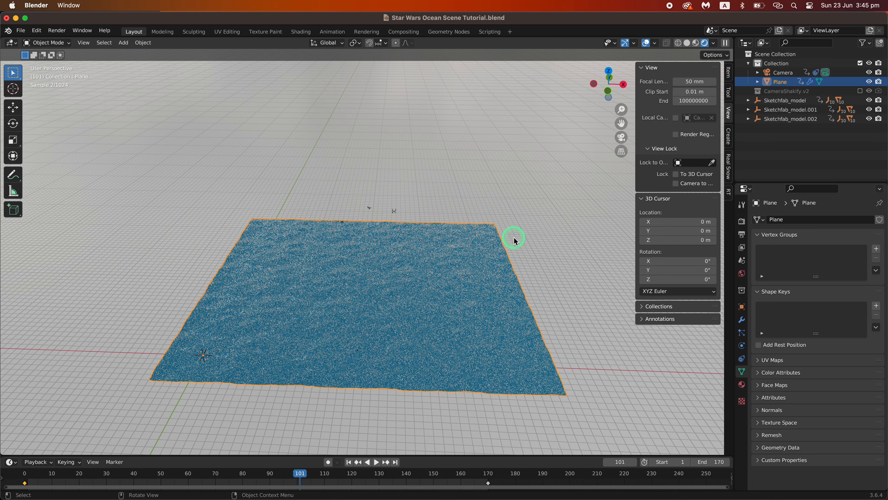
pyautogui.click(622, 138)
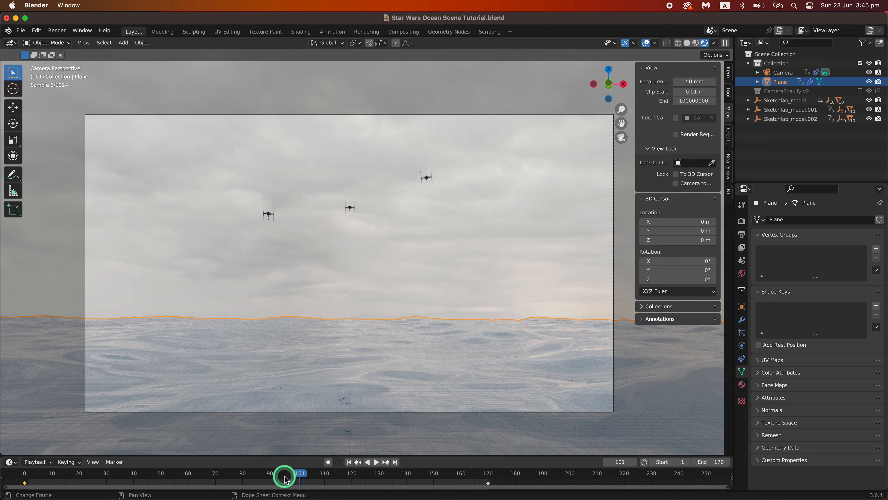
pyautogui.moveTo(301, 477); pyautogui.dragTo(75, 452)
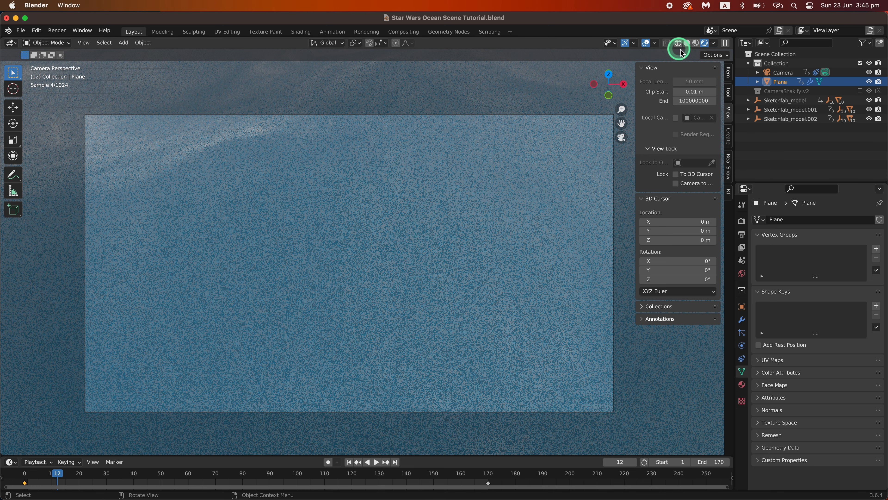
# Step: Switch the viewport to solid shading and add a cube mesh to the scene
pyautogui.click(687, 44)
pyautogui.moveTo(272, 304); pyautogui.dragTo(284, 329, button='middle')
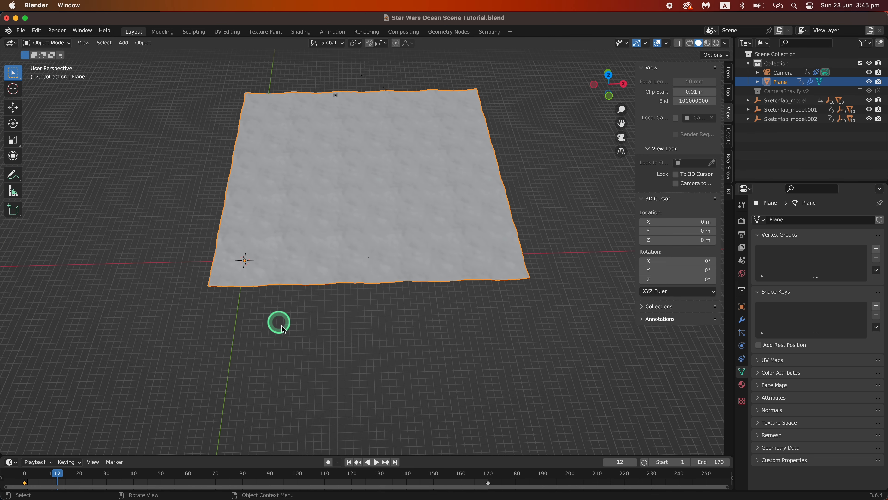
pyautogui.click(580, 189)
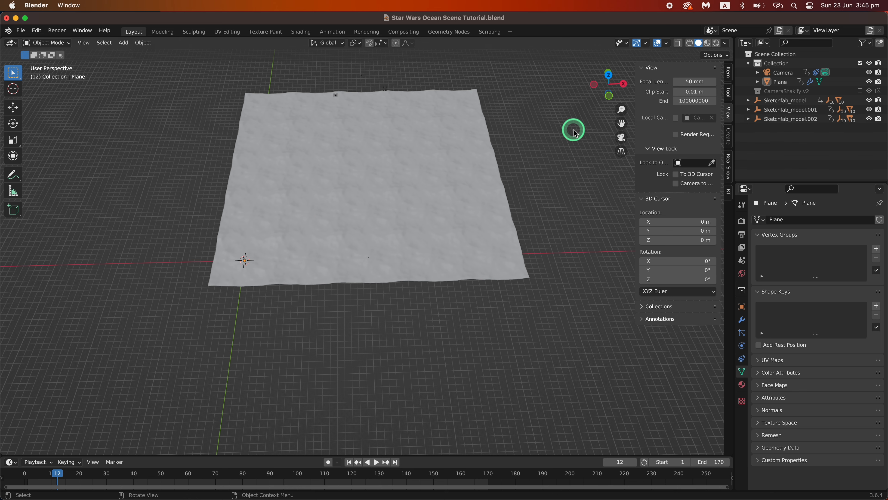
pyautogui.moveTo(622, 123); pyautogui.dragTo(614, 189)
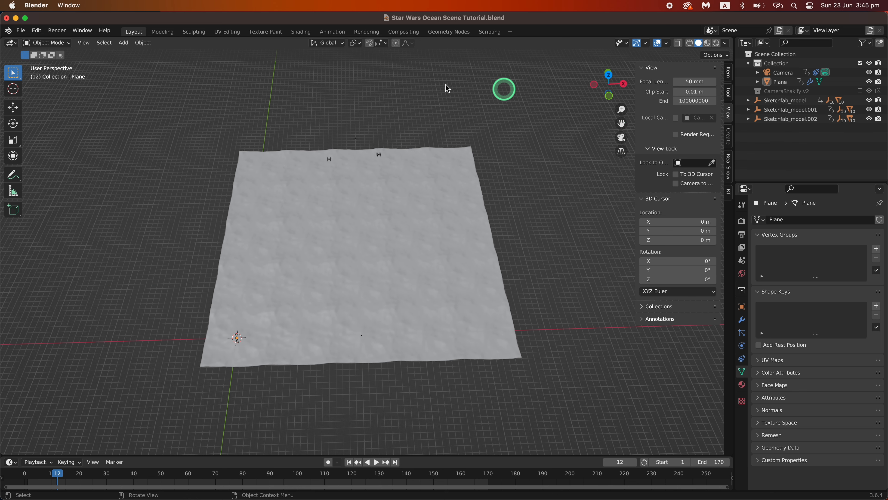
pyautogui.click(124, 42)
pyautogui.moveTo(140, 53)
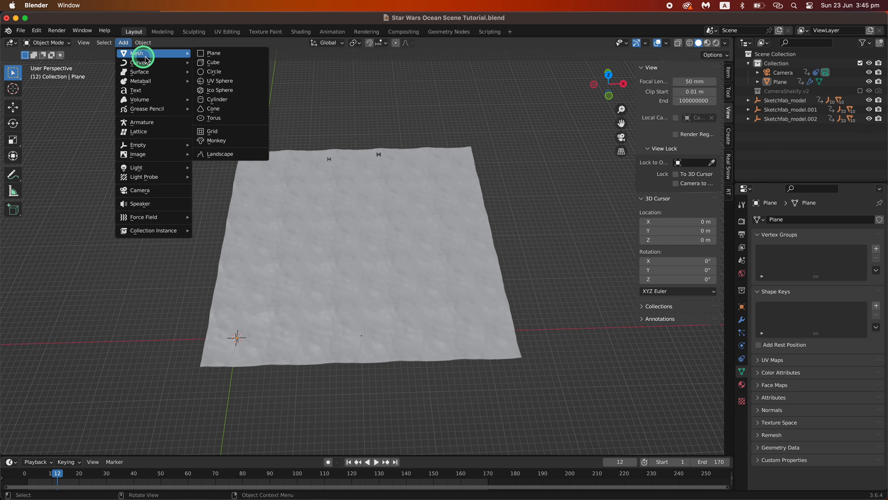
pyautogui.click(214, 62)
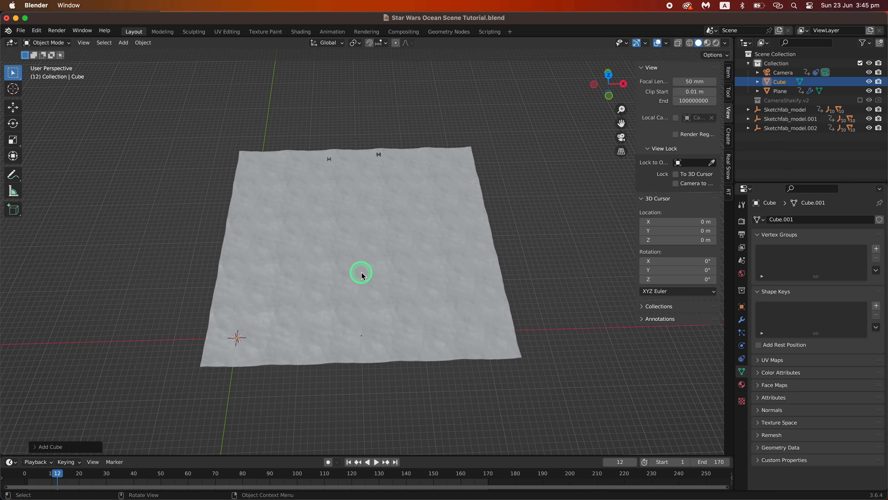
# Step: Move the cube over the ocean plane to location X 199.36 m and Y 28.58 m
pyautogui.scroll(3, 362, 273)
pyautogui.click(742, 306)
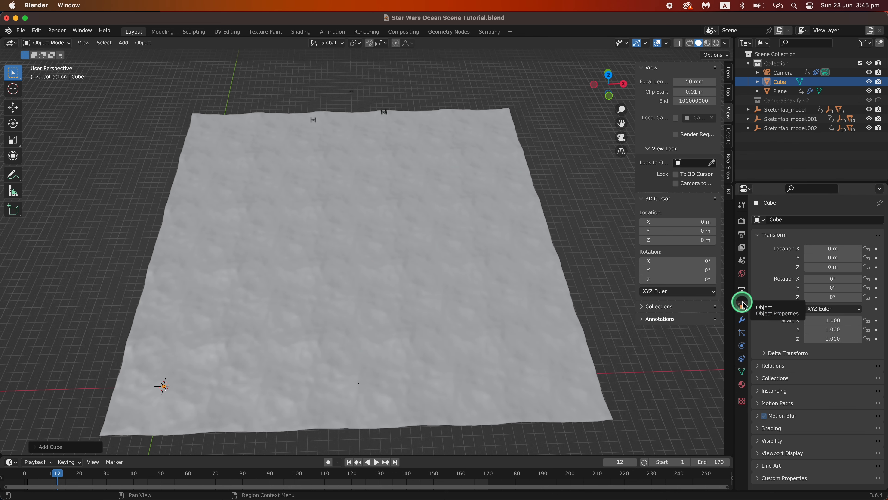
pyautogui.moveTo(835, 258); pyautogui.dragTo(886, 313)
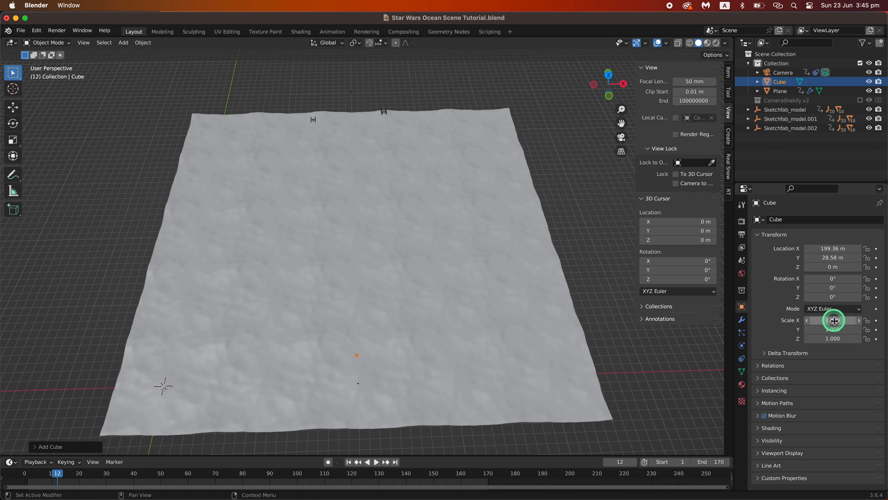
# Step: Scale the cube to 100 on the X, Y and Z axes
pyautogui.moveTo(835, 320); pyautogui.dragTo(887, 322)
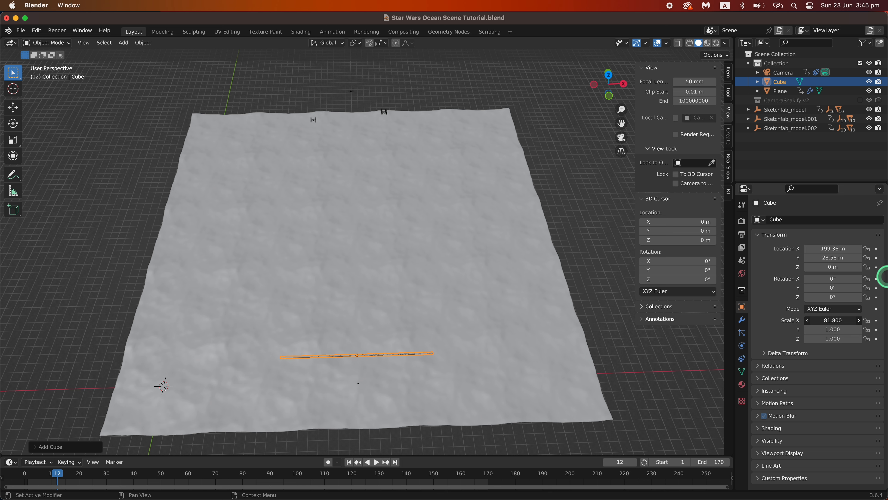
pyautogui.moveTo(886, 277); pyautogui.dragTo(887, 330)
pyautogui.click(831, 322)
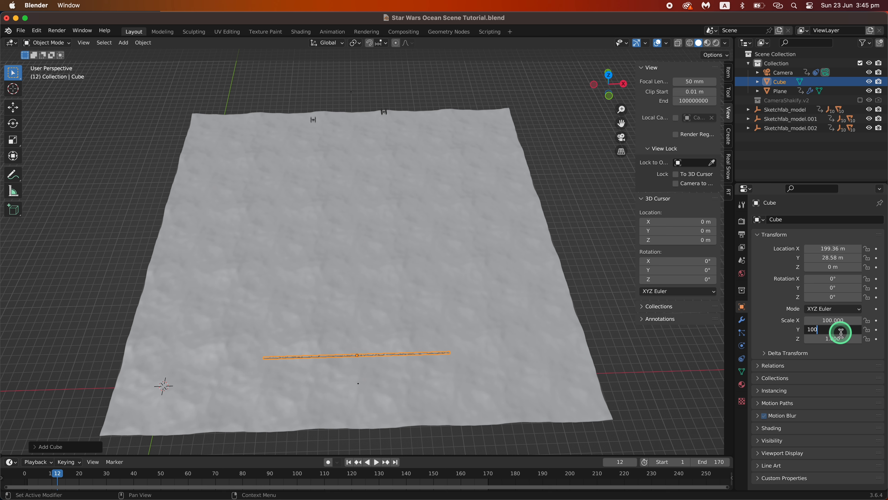
pyautogui.press('Return')
pyautogui.click(847, 341)
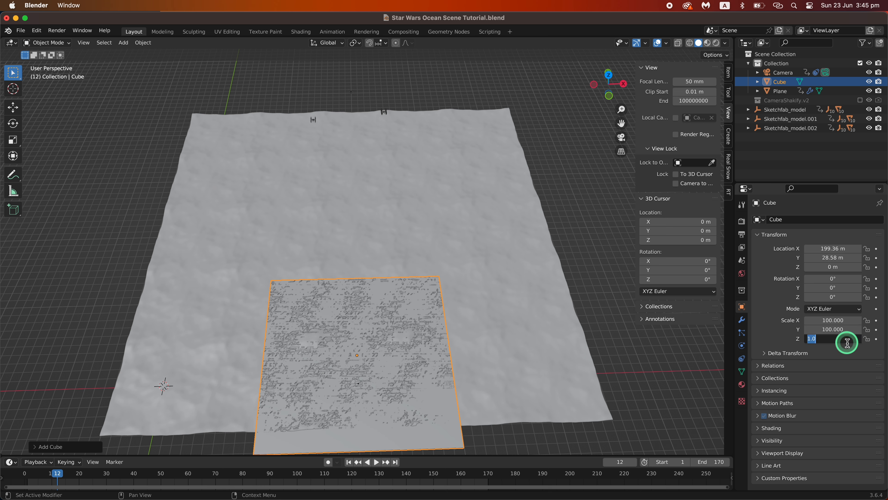
pyautogui.write('100')
pyautogui.press('Return')
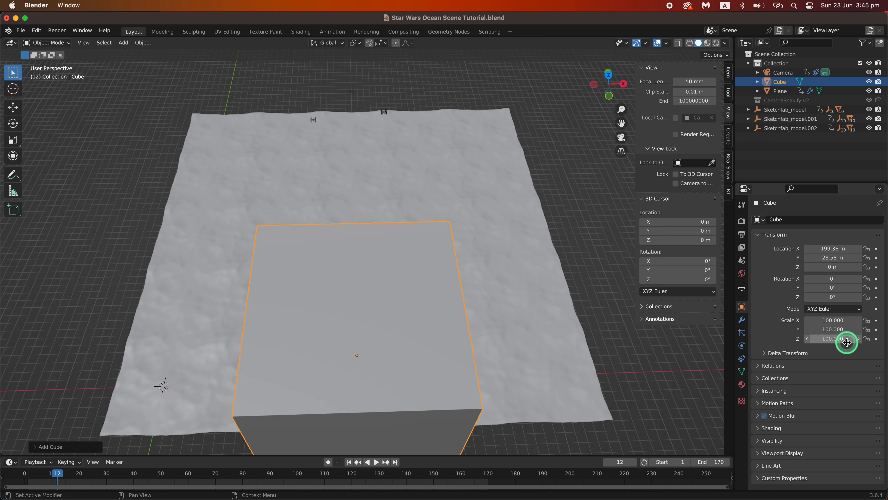
# Step: Move the cube to location Y 87.08 m and Z 38.7 m, and scrub to frame 68 to check its placement
pyautogui.moveTo(845, 258); pyautogui.dragTo(103, 401)
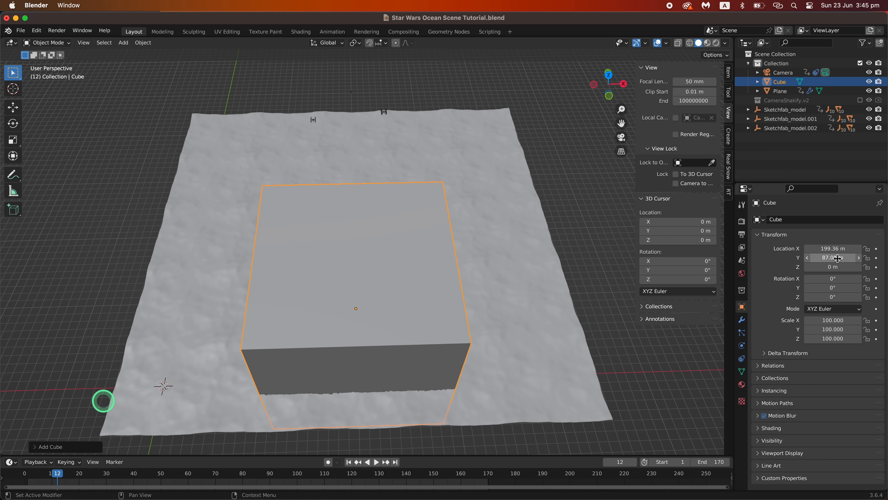
pyautogui.moveTo(836, 267); pyautogui.dragTo(308, 248)
pyautogui.moveTo(363, 255); pyautogui.dragTo(434, 222, button='middle')
pyautogui.moveTo(434, 222); pyautogui.dragTo(475, 202, button='middle')
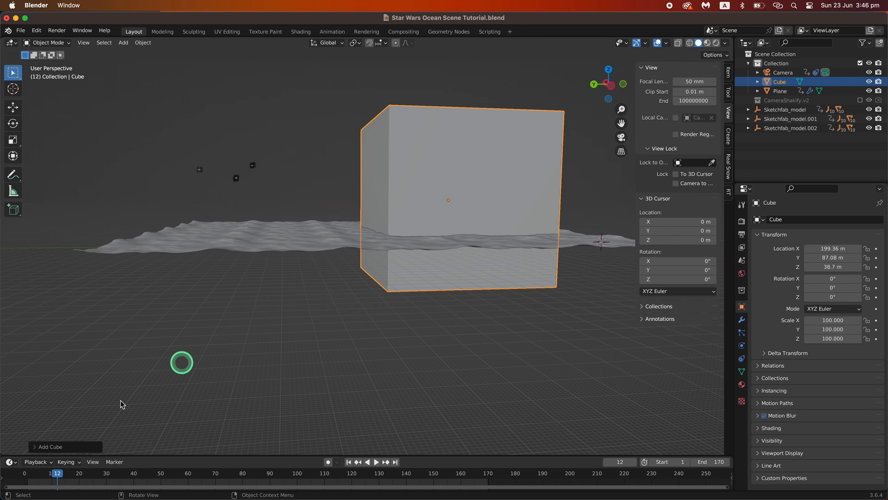
pyautogui.moveTo(37, 476); pyautogui.dragTo(210, 472)
pyautogui.moveTo(492, 223); pyautogui.dragTo(384, 253, button='middle')
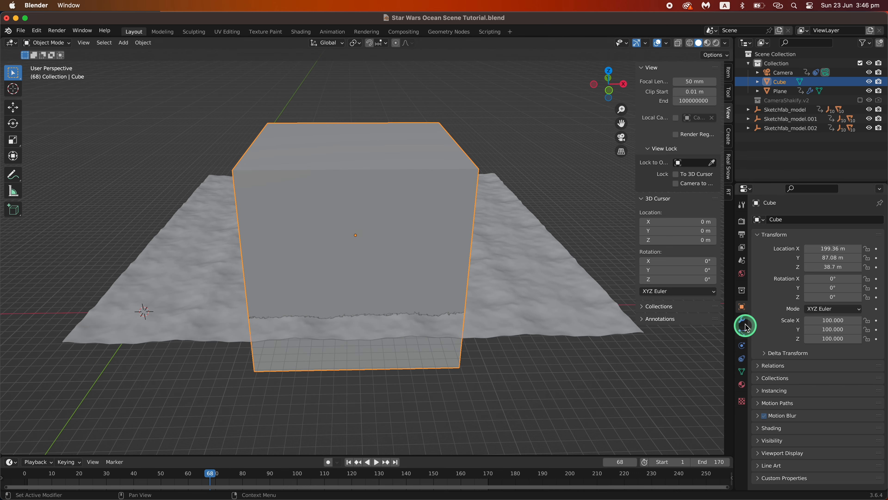
# Step: Set the cube's viewport display to Bounds so it is drawn only as a box outline
pyautogui.click(757, 453)
pyautogui.click(757, 453)
pyautogui.click(757, 440)
pyautogui.click(758, 440)
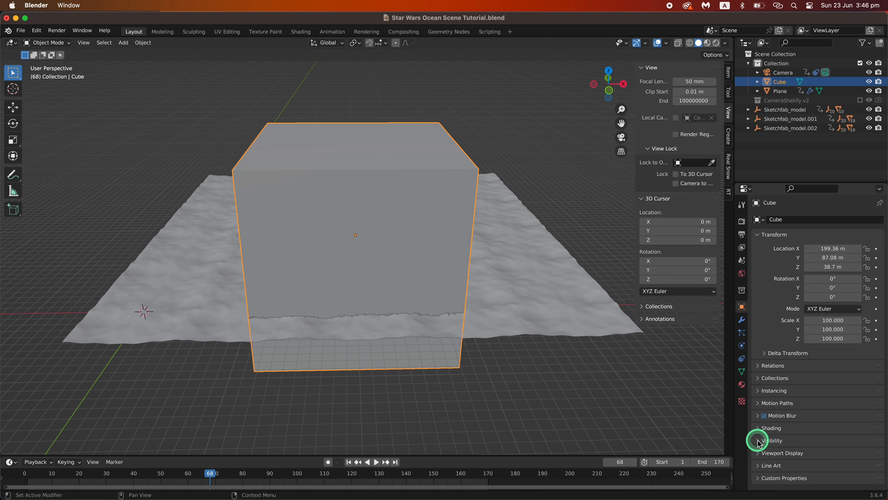
pyautogui.click(758, 440)
pyautogui.scroll(-6, 756, 438)
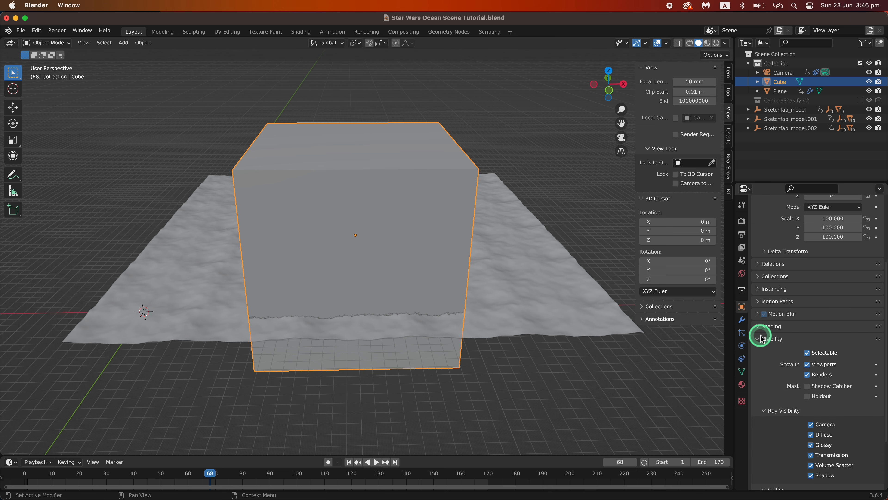
pyautogui.click(762, 338)
pyautogui.click(756, 452)
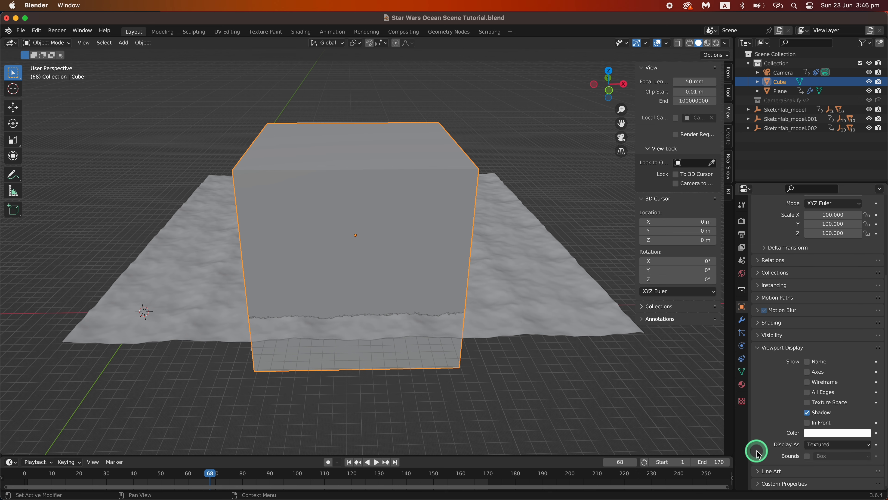
pyautogui.click(835, 446)
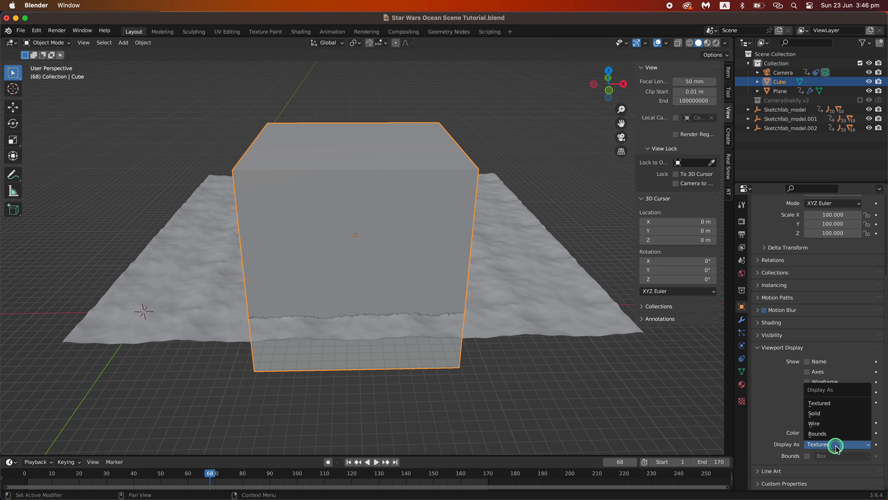
pyautogui.click(836, 433)
pyautogui.moveTo(453, 209)
pyautogui.mouseDown(button='middle')
pyautogui.moveTo(462, 236)
pyautogui.moveTo(476, 218)
pyautogui.moveTo(448, 213)
pyautogui.moveTo(459, 210)
pyautogui.moveTo(456, 218)
pyautogui.mouseUp(button='middle')
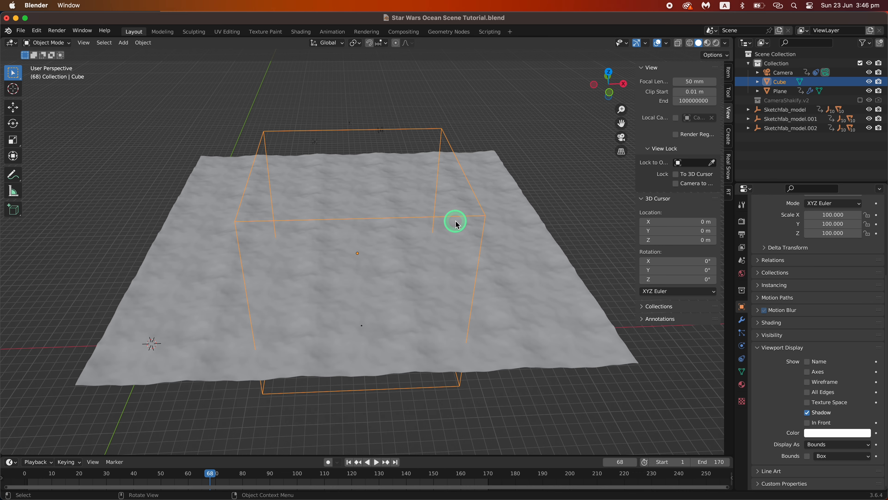
# Step: Create a new material for the cube in the Shading workspace
pyautogui.click(302, 32)
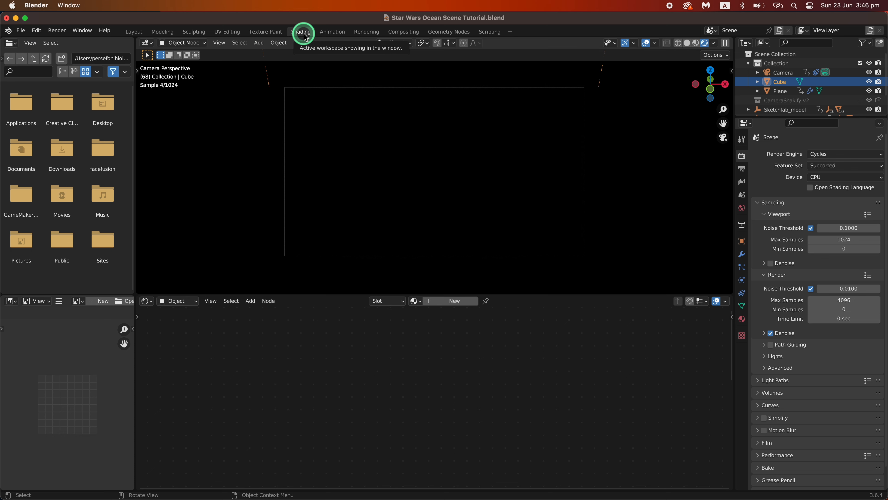
pyautogui.click(434, 301)
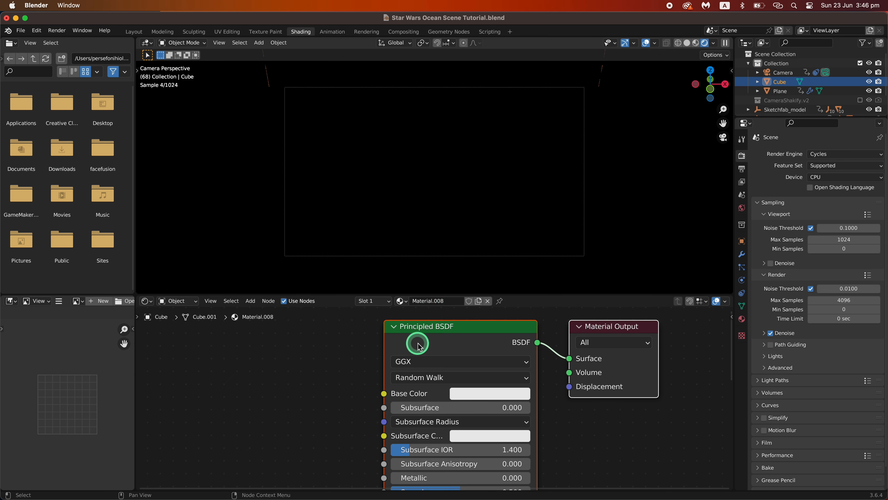
# Step: Replace the cube material's Principled BSDF with a Principled Volume node connected to the Material Output's Volume input
pyautogui.click(409, 343)
pyautogui.hotkey('ctrl', 'x')
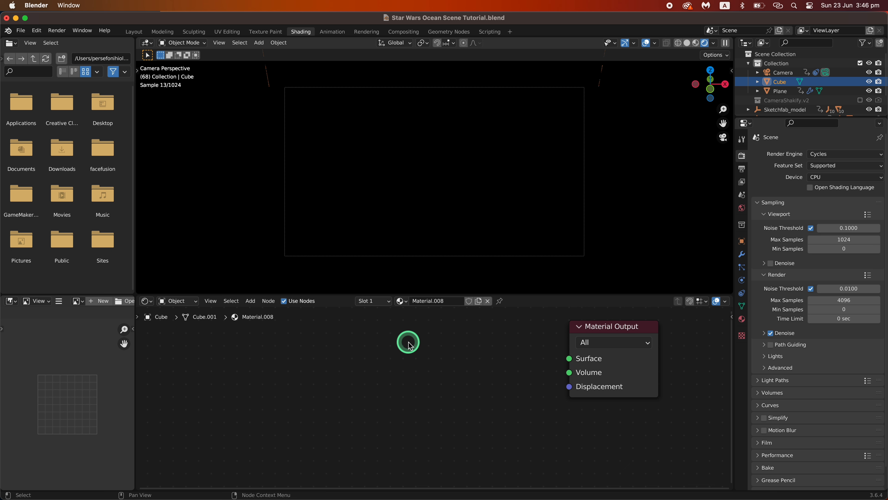
pyautogui.hotkey('shift', 'a')
pyautogui.click(408, 342)
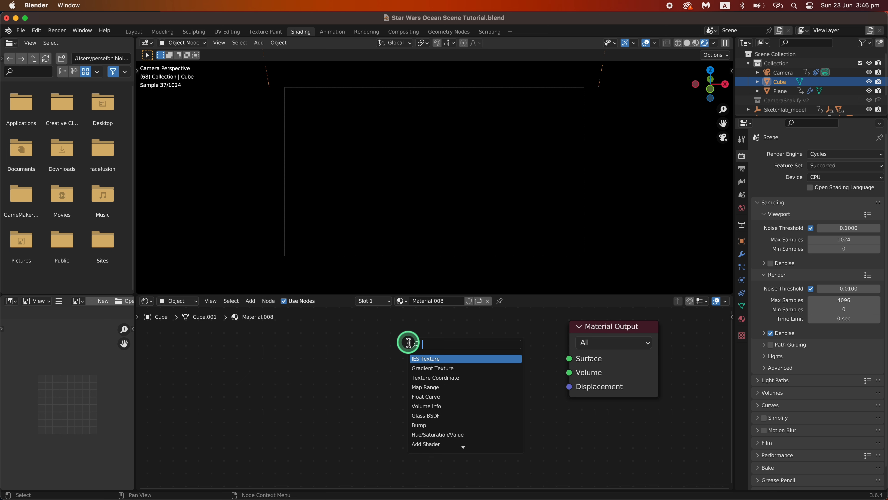
pyautogui.write('prin')
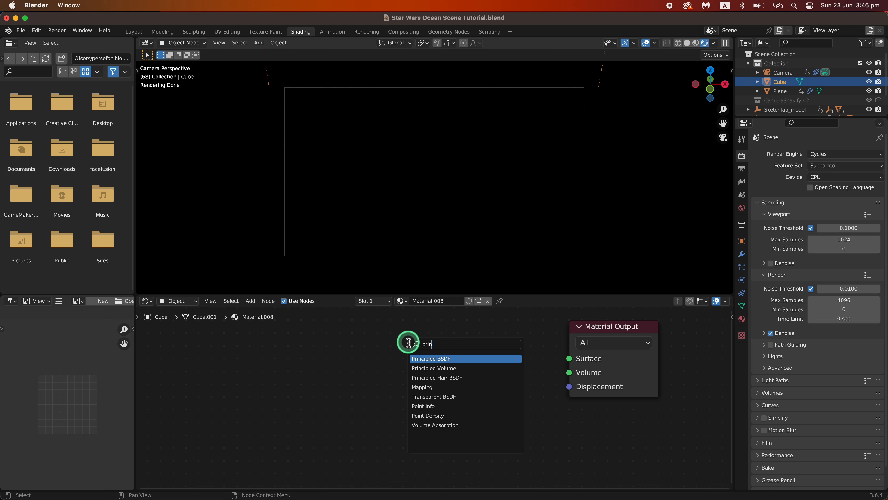
pyautogui.click(434, 368)
pyautogui.click(396, 357)
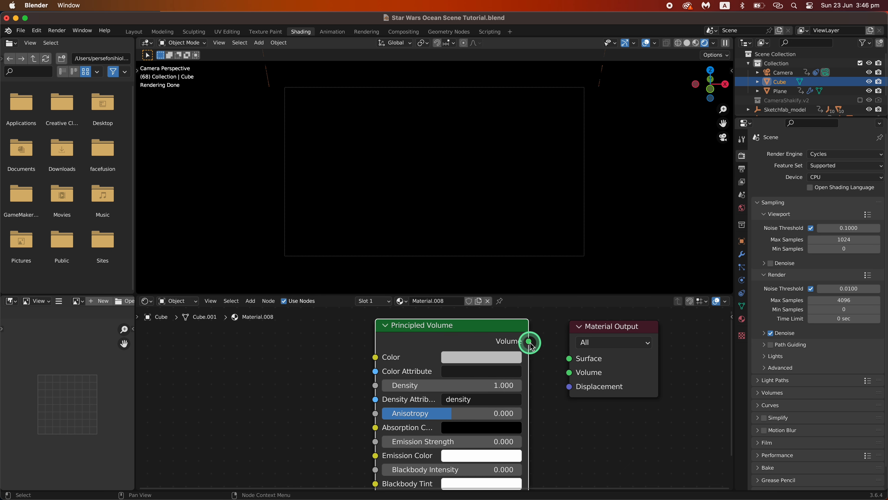
pyautogui.moveTo(528, 341); pyautogui.dragTo(569, 373)
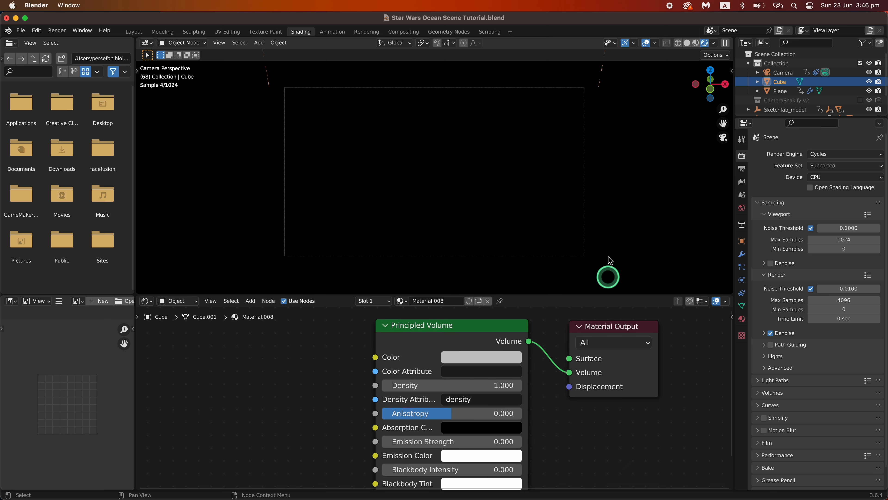
# Step: Set the density of the cube's Principled Volume to 0.010
pyautogui.click(472, 385)
pyautogui.scroll(-1, 472, 391)
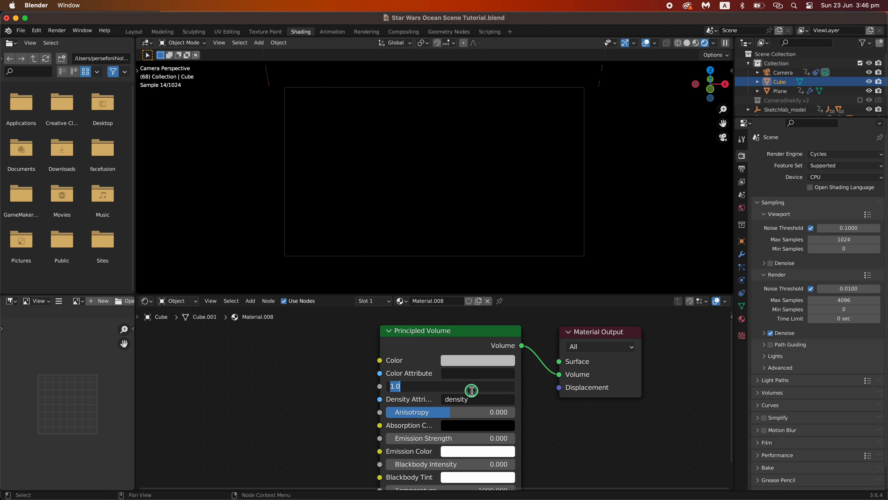
pyautogui.press('Return')
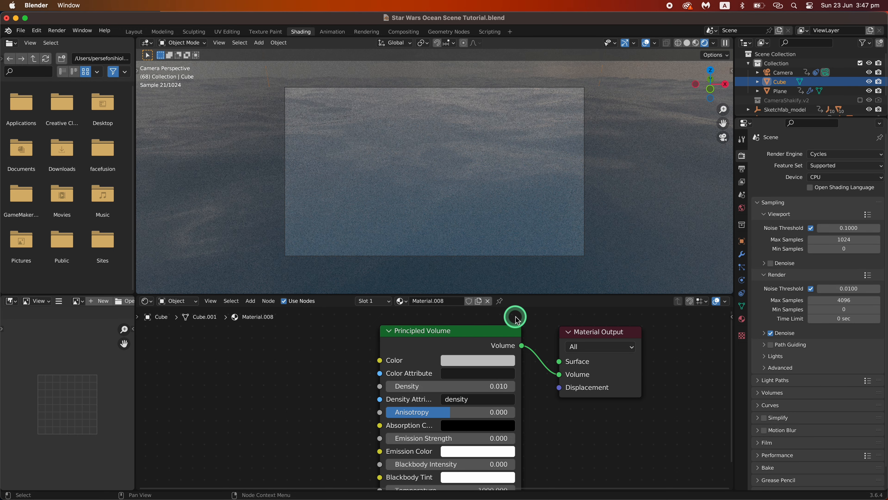
# Step: Move the animation to frame 110, view it through the camera in Layout, and return to the Shading workspace
pyautogui.click(134, 32)
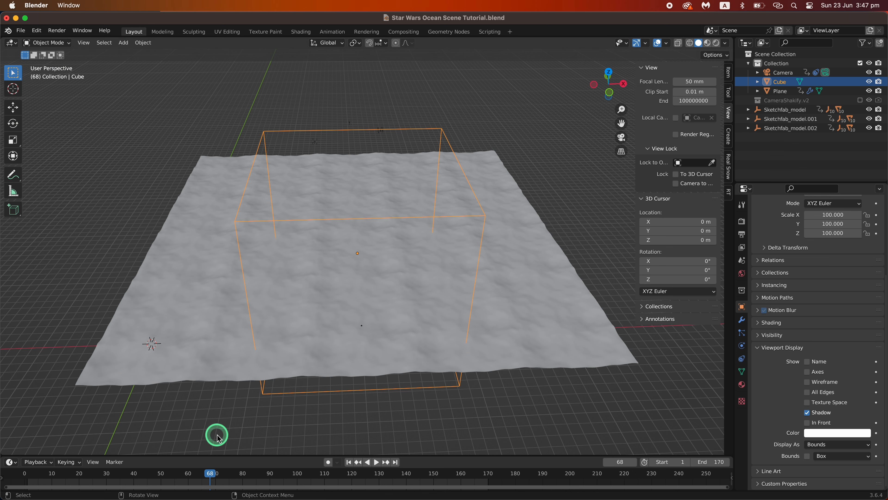
pyautogui.moveTo(214, 480); pyautogui.dragTo(325, 479)
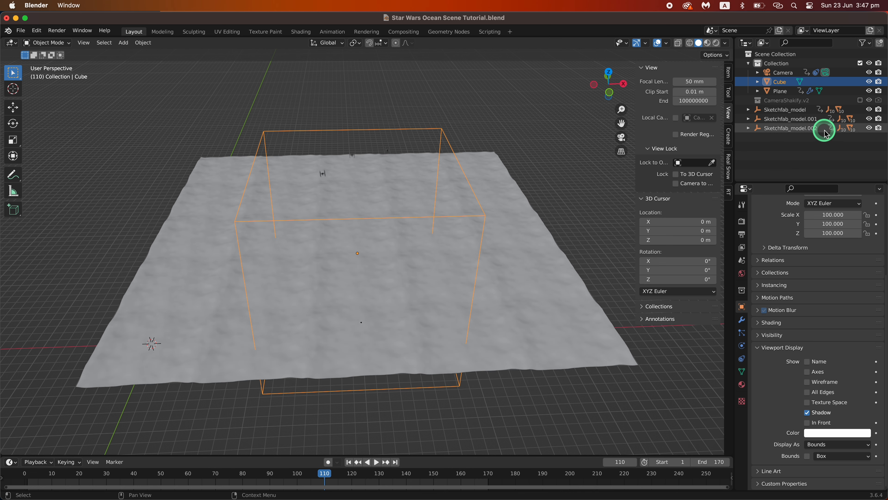
pyautogui.click(621, 137)
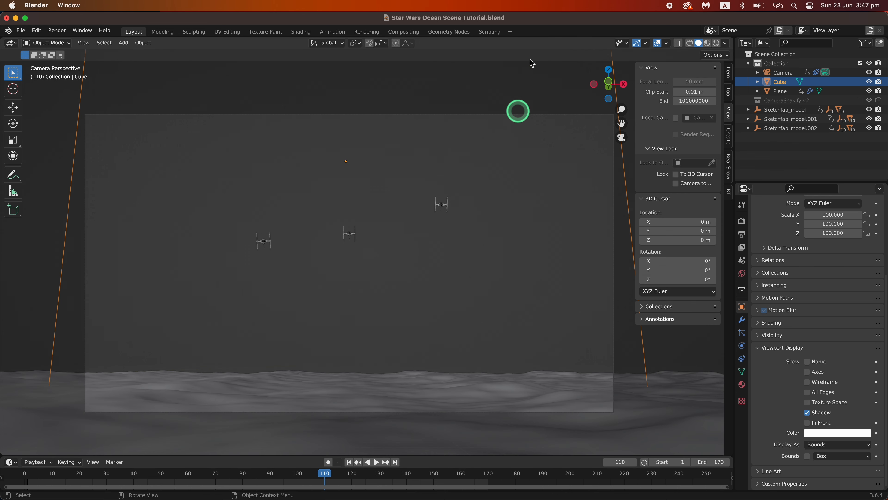
pyautogui.click(298, 33)
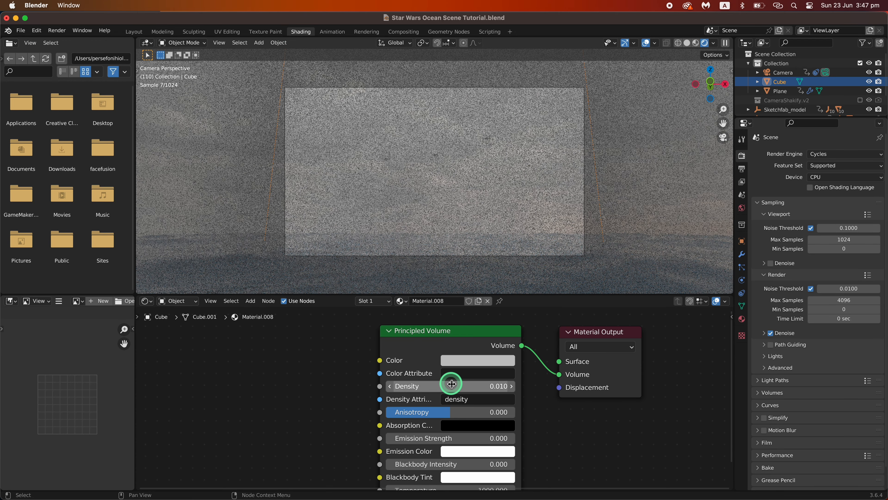
# Step: Tint the Principled Volume color blue-green with hue 0.440, saturation 0.438 and value 0.500
pyautogui.click(468, 355)
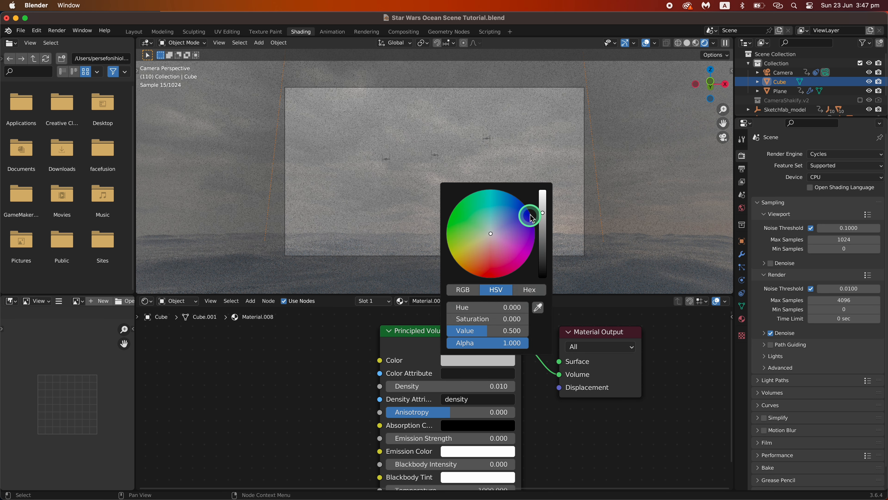
pyautogui.moveTo(492, 236); pyautogui.dragTo(493, 225)
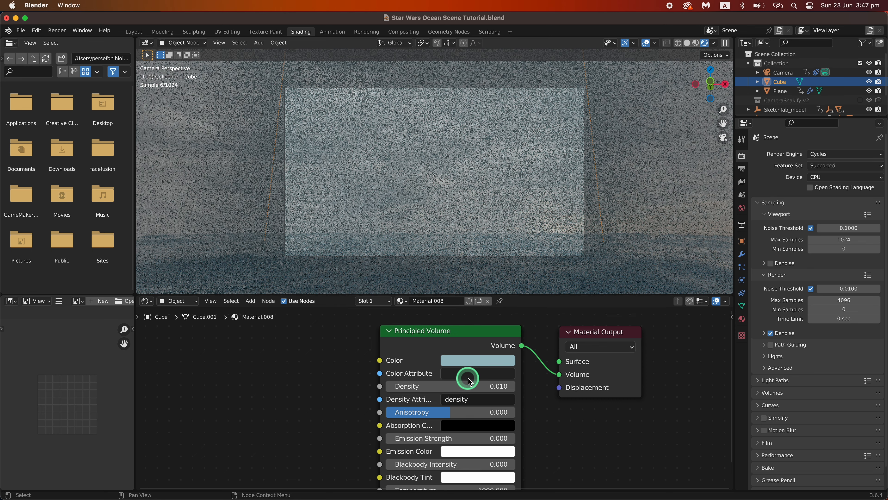
pyautogui.click(477, 360)
pyautogui.moveTo(493, 228); pyautogui.dragTo(491, 224)
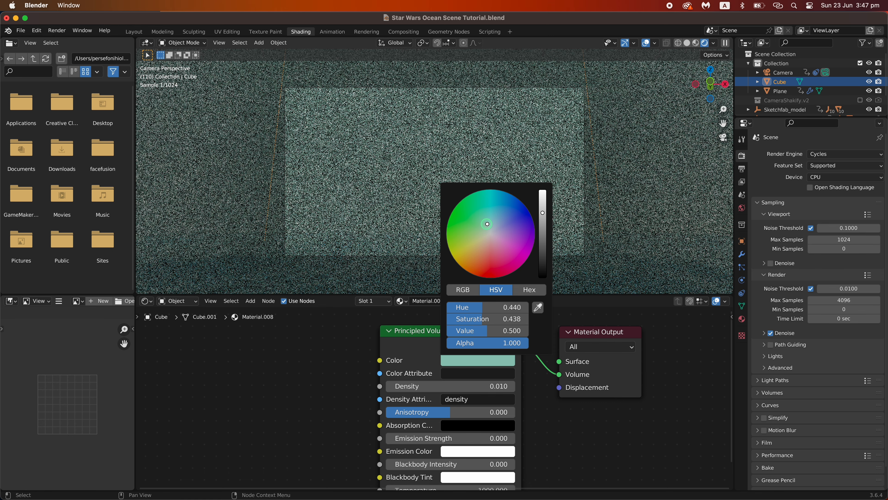
pyautogui.click(600, 473)
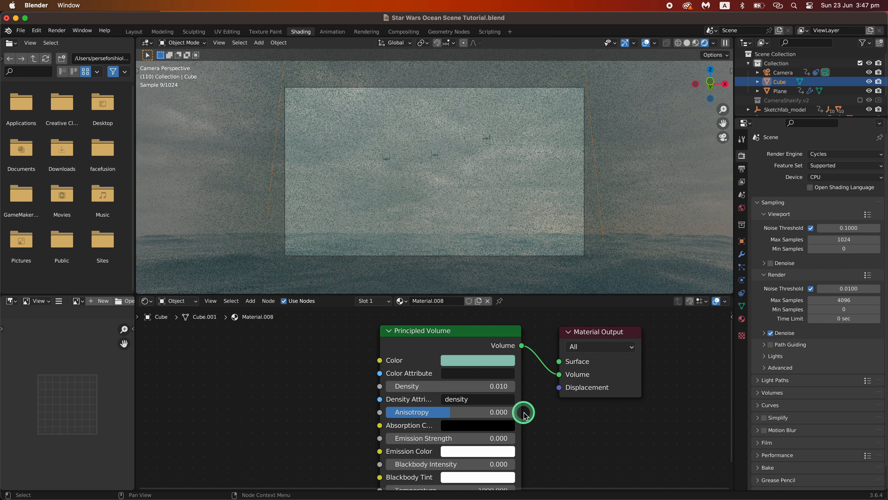
# Step: Set the Principled Volume's anisotropy to 0.773
pyautogui.click(500, 413)
pyautogui.click(556, 374)
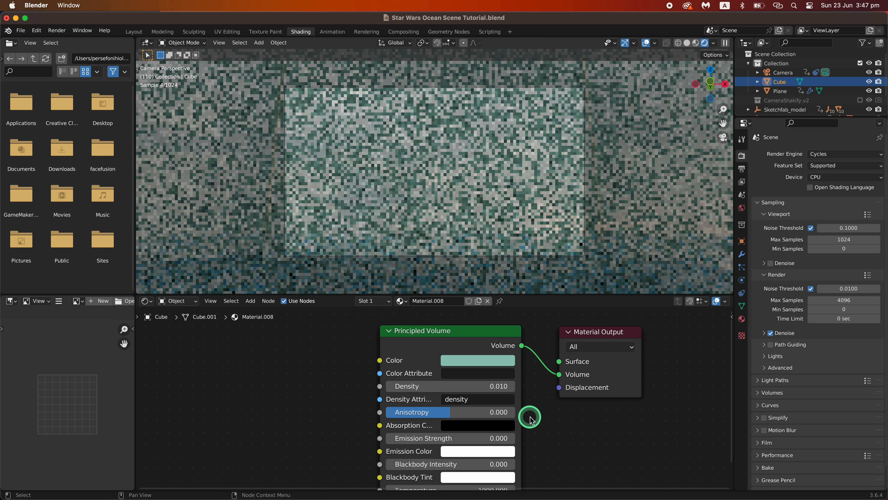
pyautogui.click(479, 414)
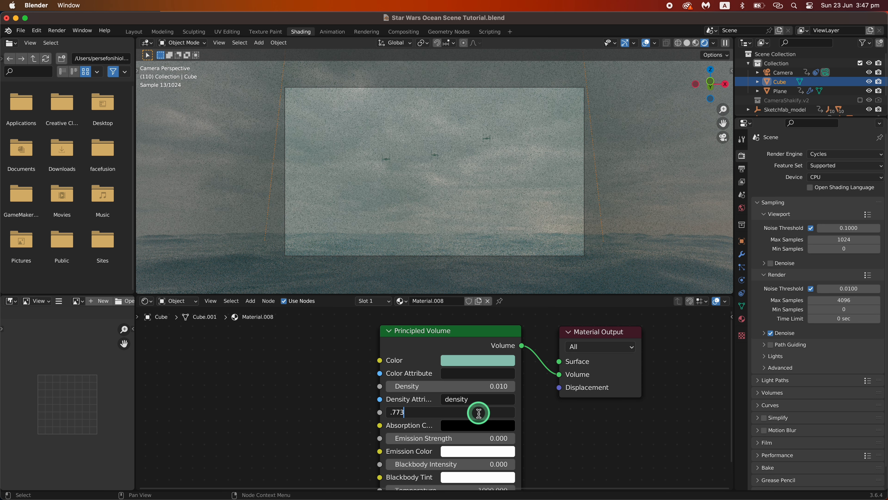
pyautogui.press('Return')
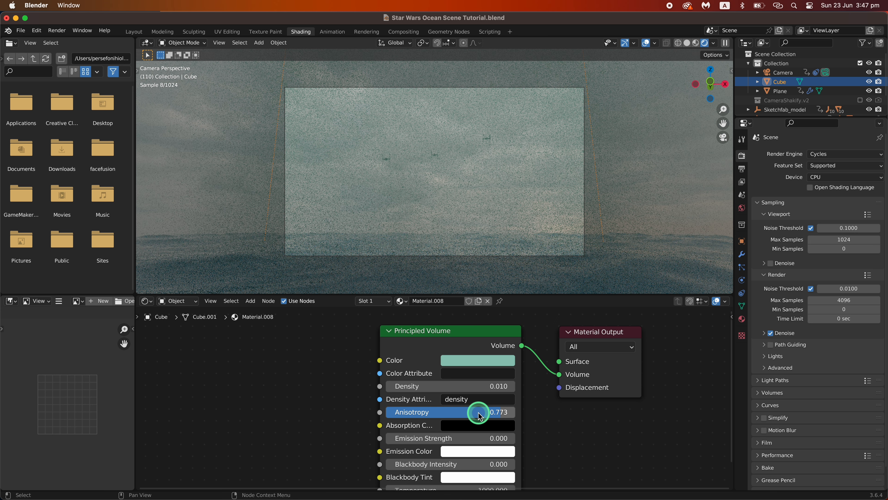
# Step: Change the volume's emission color to a light green with hue 0.347 and saturation about 0.65, and enter an emission strength of 0.000
pyautogui.moveTo(570, 468); pyautogui.dragTo(578, 402, button='middle')
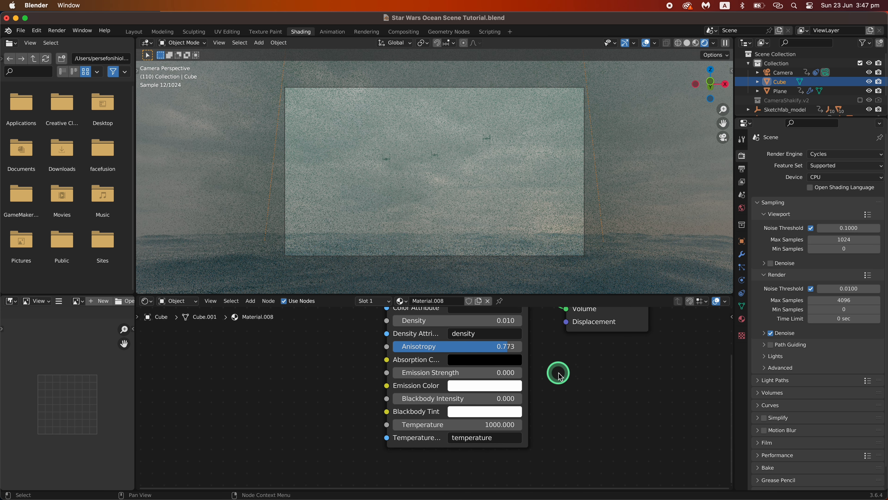
pyautogui.click(487, 388)
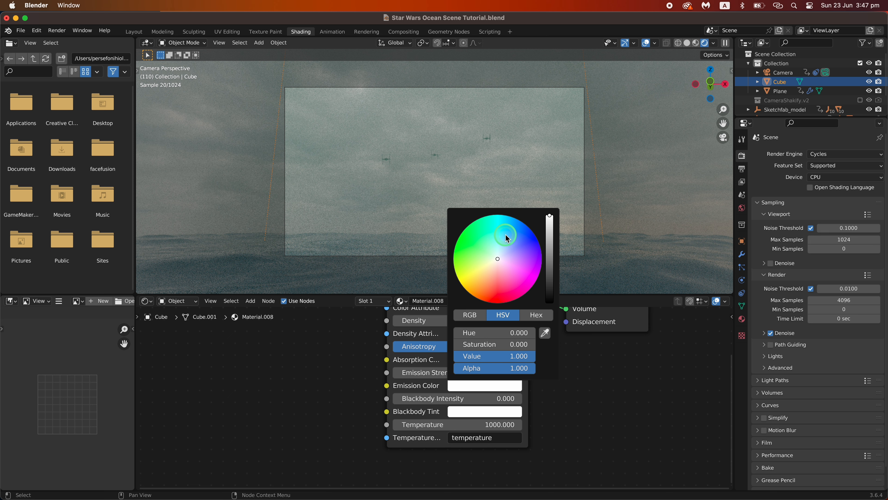
pyautogui.moveTo(497, 260); pyautogui.dragTo(493, 251)
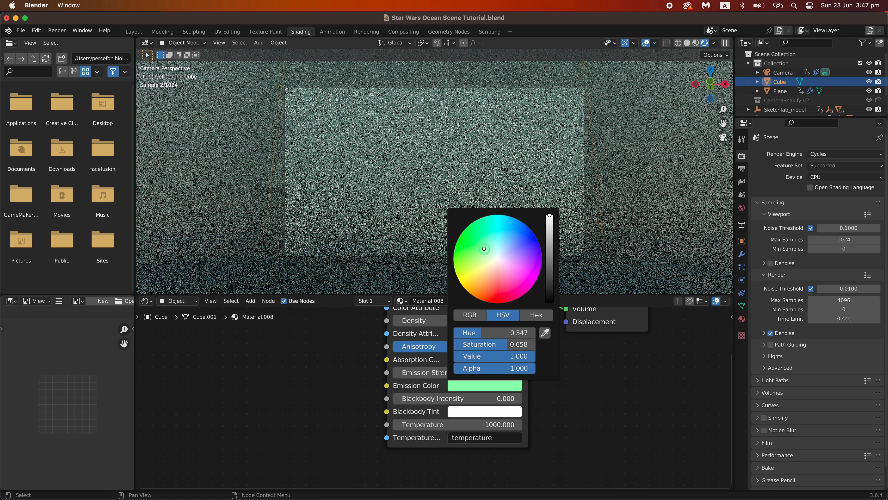
pyautogui.click(550, 223)
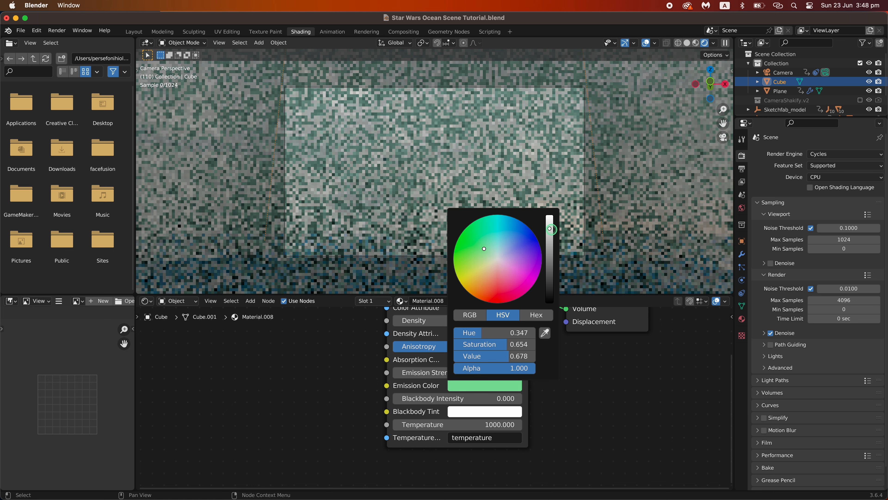
pyautogui.moveTo(552, 228); pyautogui.dragTo(553, 223)
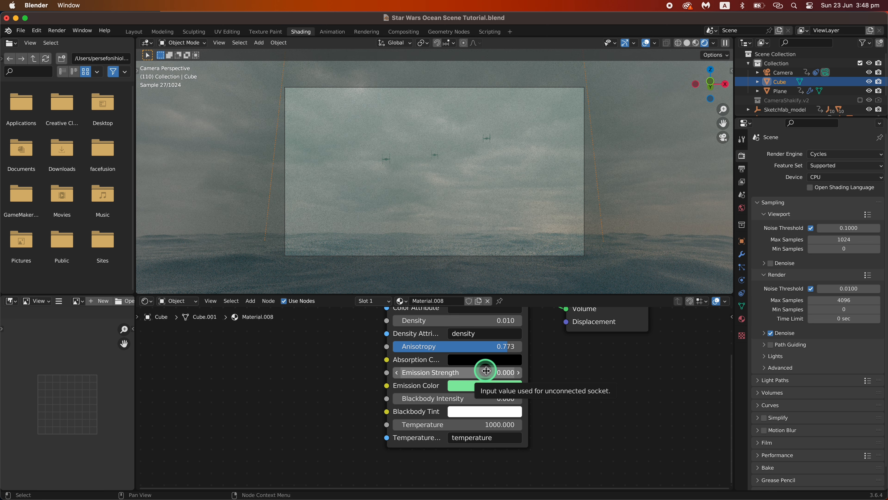
pyautogui.click(485, 371)
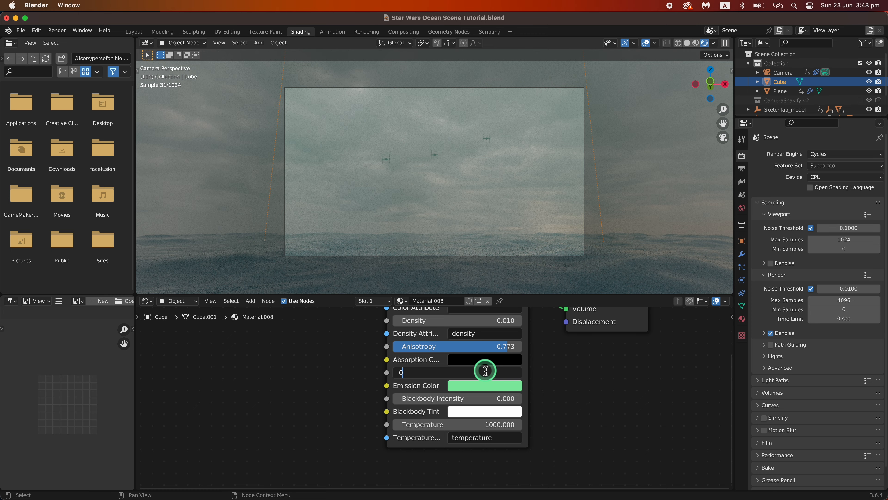
pyautogui.press('Return')
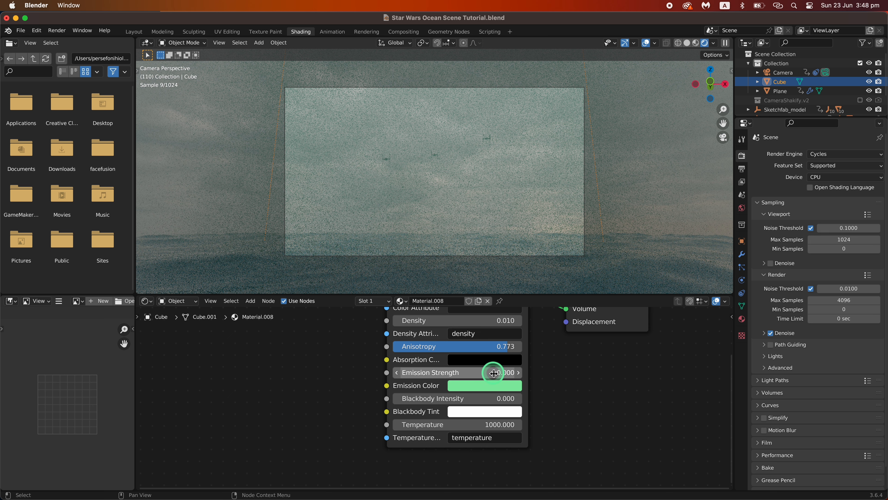
pyautogui.moveTo(568, 369); pyautogui.dragTo(573, 431, button='middle')
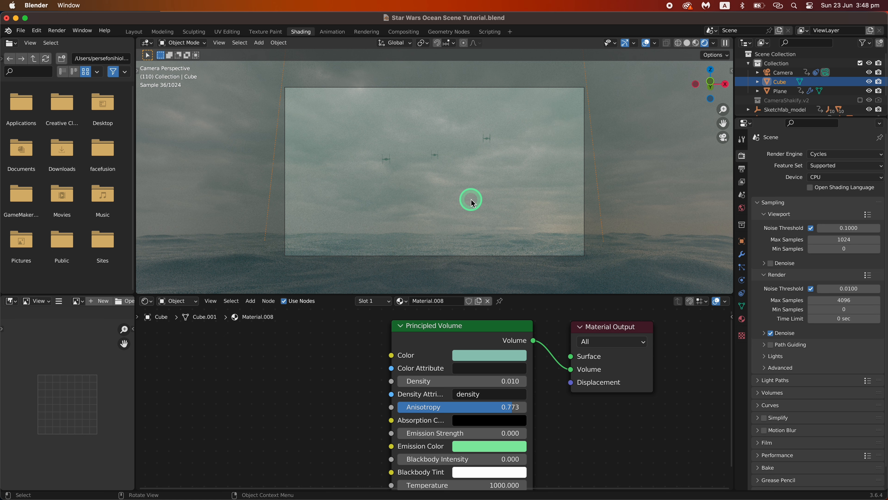
# Step: Play the animation from frame 1 through the camera in the Layout workspace to review the flight
pyautogui.click(134, 32)
pyautogui.moveTo(324, 473); pyautogui.dragTo(34, 473)
pyautogui.press('space')
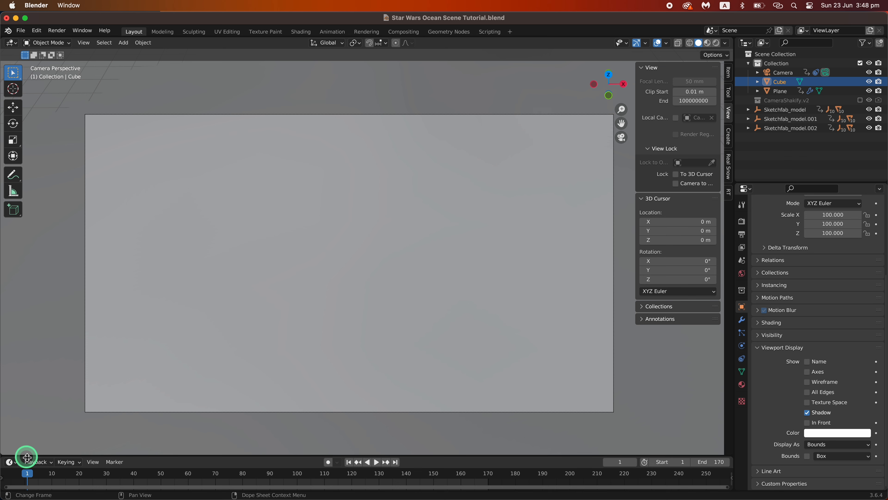
pyautogui.press('space')
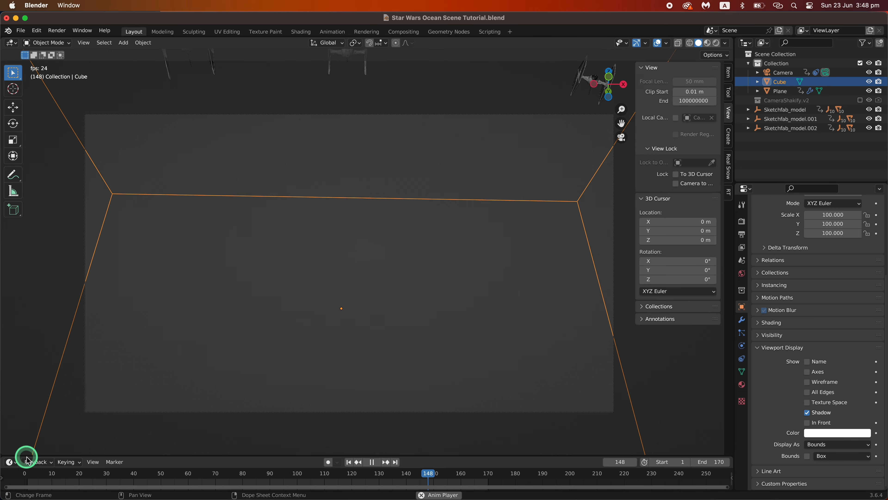
pyautogui.press('Escape')
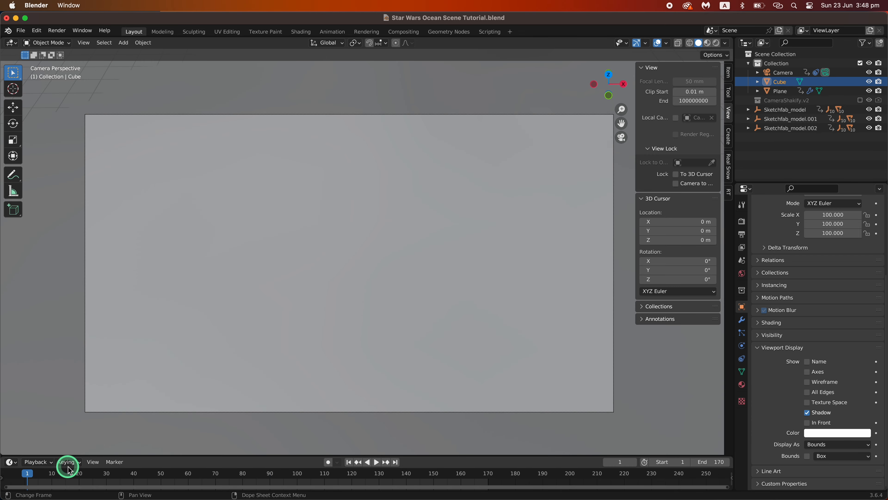
# Step: At frame 140, set Sketchfab_model.002's Y location to about 83 m and update its keyframe
pyautogui.moveTo(33, 476); pyautogui.dragTo(398, 422)
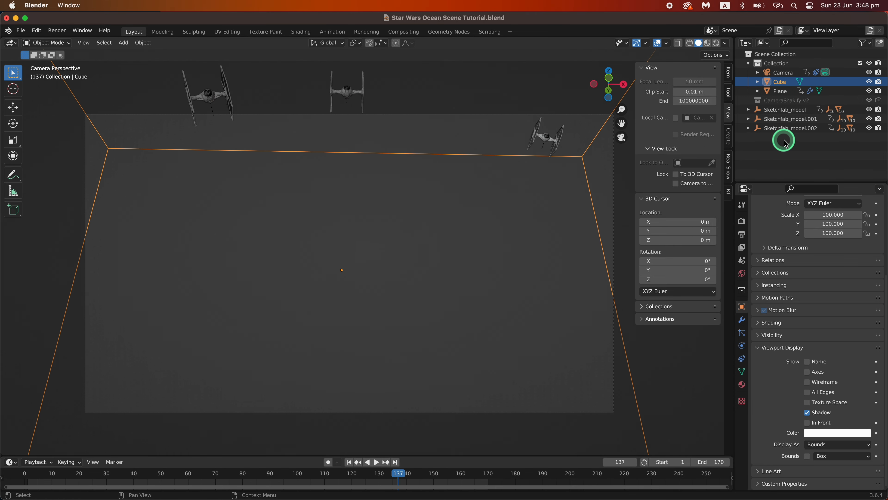
pyautogui.click(785, 128)
pyautogui.moveTo(430, 470); pyautogui.dragTo(407, 479)
pyautogui.moveTo(839, 247); pyautogui.dragTo(357, 271)
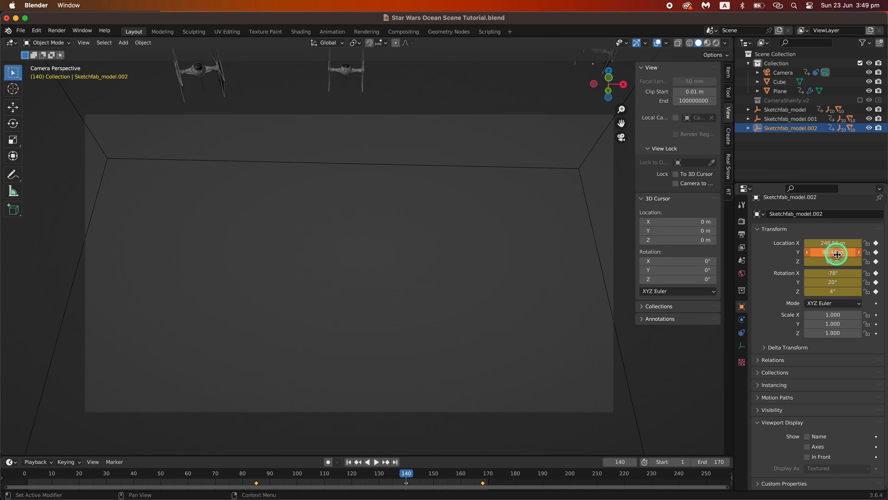
pyautogui.rightClick(838, 254)
pyautogui.click(785, 252)
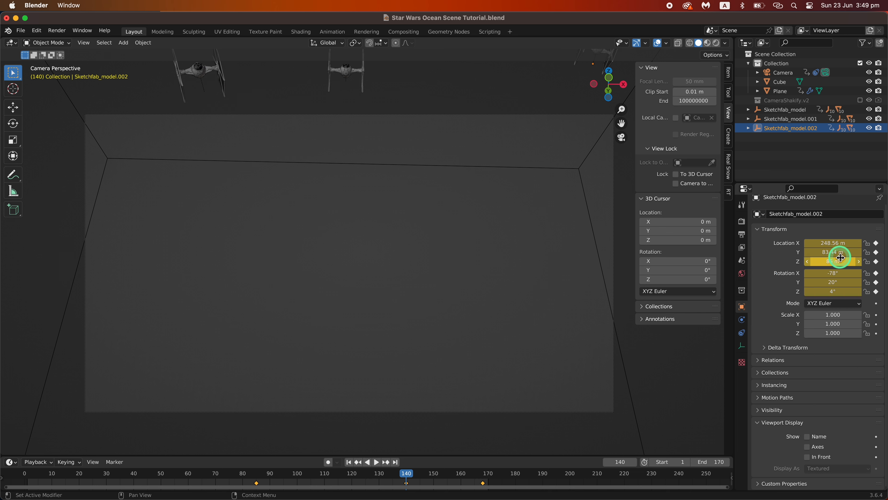
# Step: At frame 140, lower Sketchfab_model.001's Y location to about 58 m and update its keyframe
pyautogui.click(801, 123)
pyautogui.moveTo(832, 252); pyautogui.dragTo(716, 259)
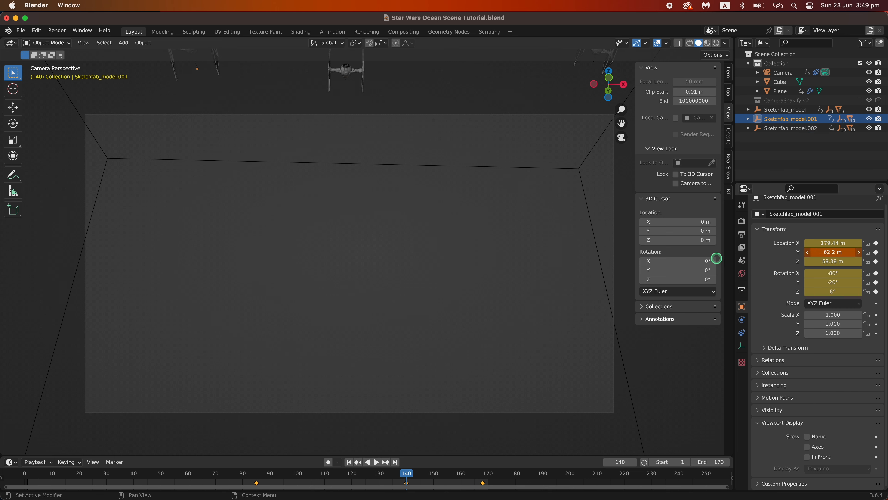
pyautogui.rightClick(838, 252)
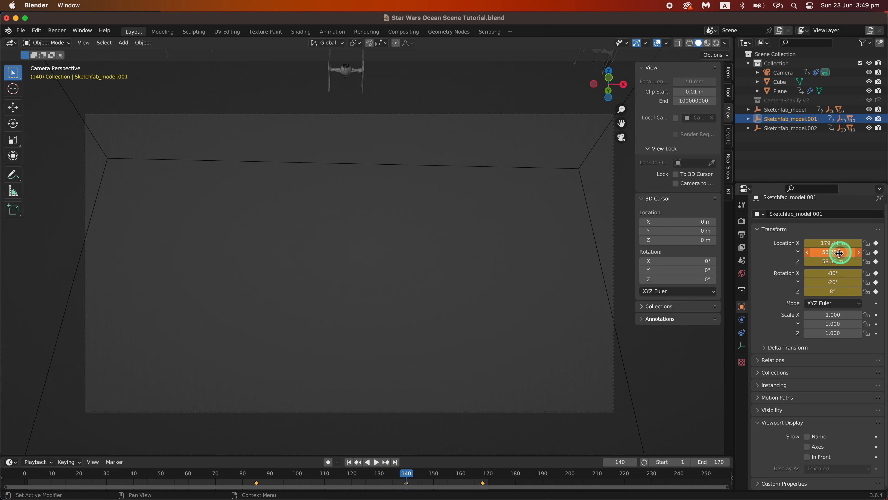
pyautogui.click(782, 251)
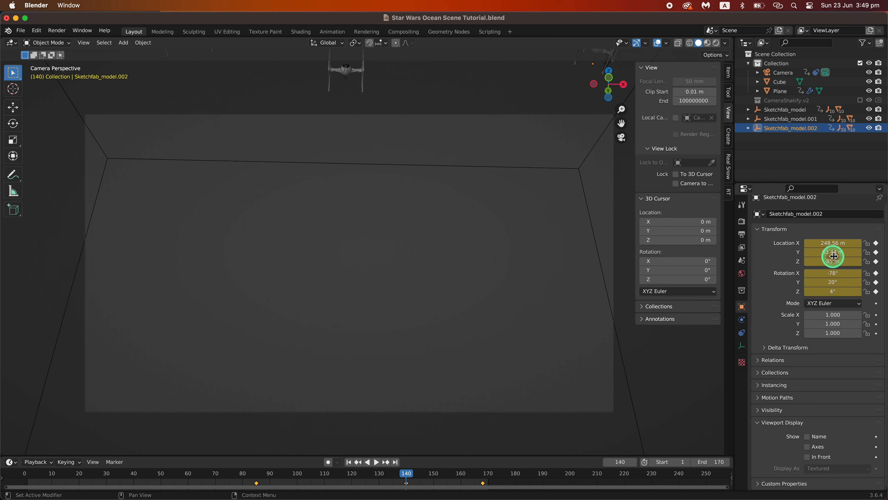
# Step: At frame 140, lower Sketchfab_model.002's Y location to about 78 m and Sketchfab_model's to about 68 m, updating the keyframe
pyautogui.moveTo(833, 252); pyautogui.dragTo(763, 254)
pyautogui.moveTo(707, 253); pyautogui.dragTo(707, 253)
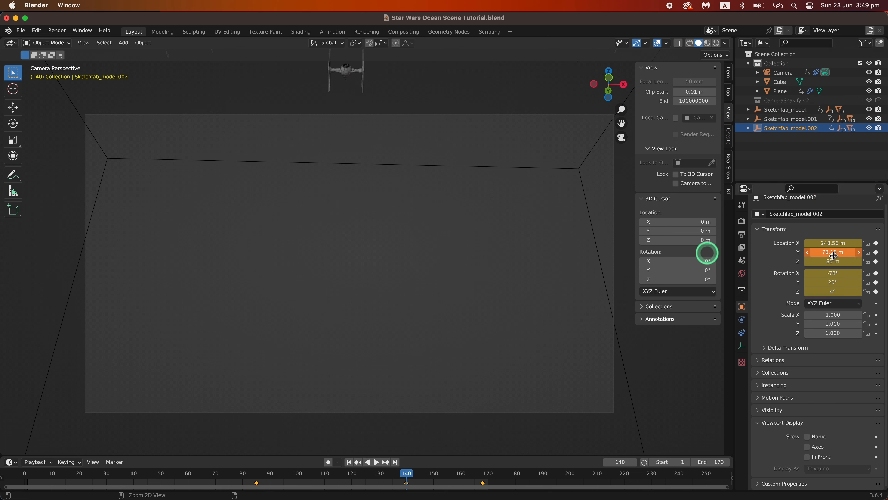
pyautogui.click(785, 109)
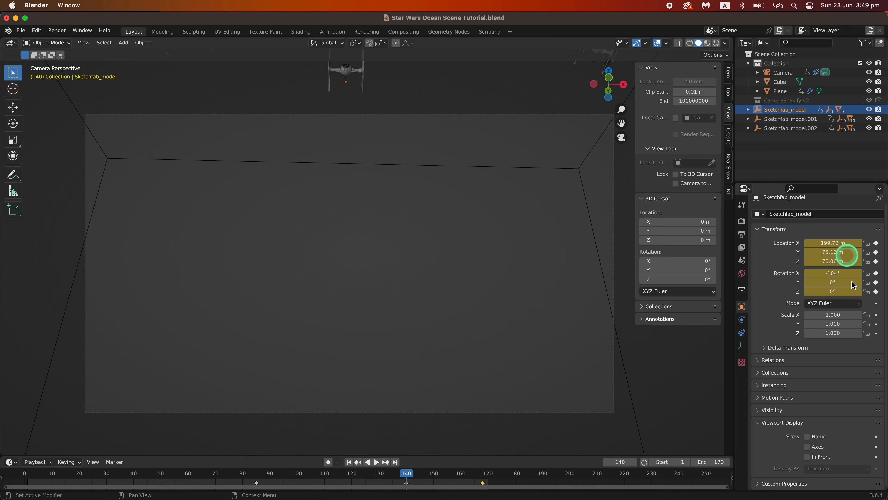
pyautogui.moveTo(841, 253); pyautogui.dragTo(759, 254)
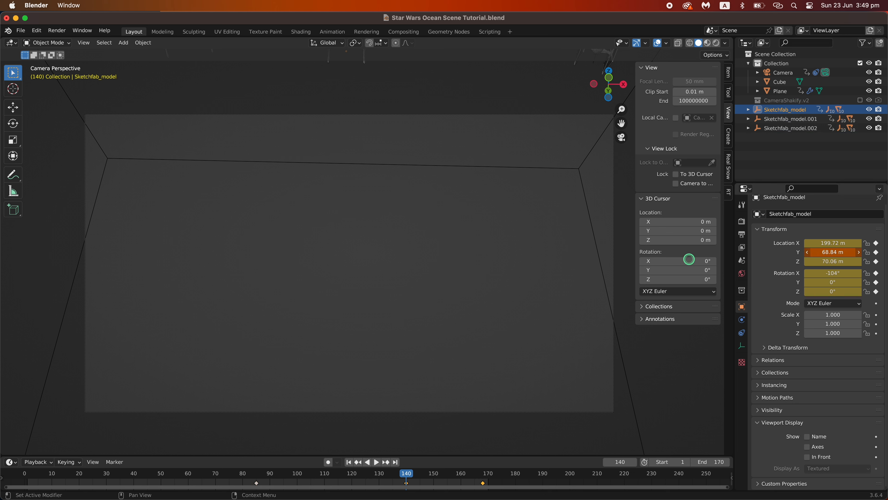
pyautogui.moveTo(673, 259); pyautogui.dragTo(672, 259)
pyautogui.rightClick(843, 252)
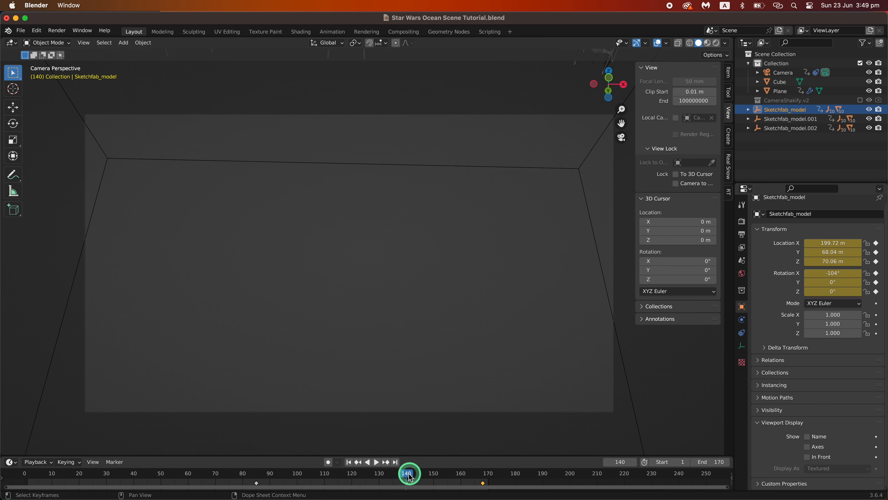
# Step: Play the animation from frame 0 through the camera to check the adjusted flight, and stop playback
pyautogui.moveTo(407, 473); pyautogui.dragTo(24, 475)
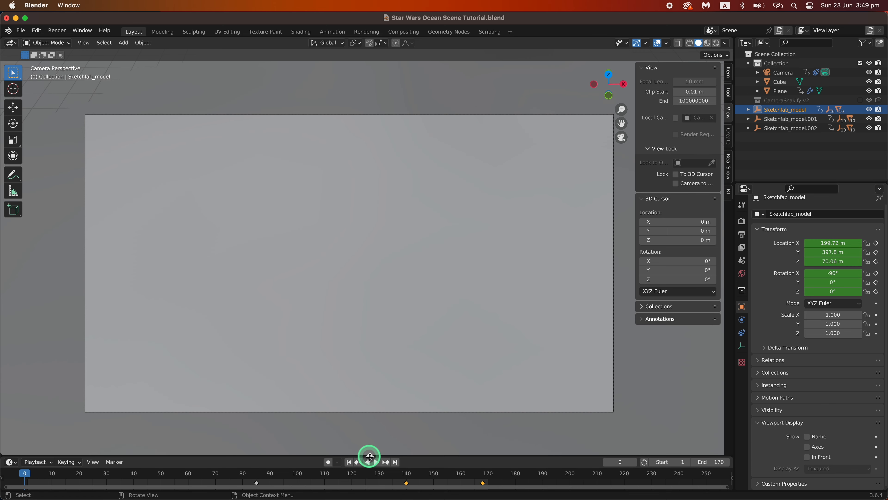
pyautogui.click(376, 462)
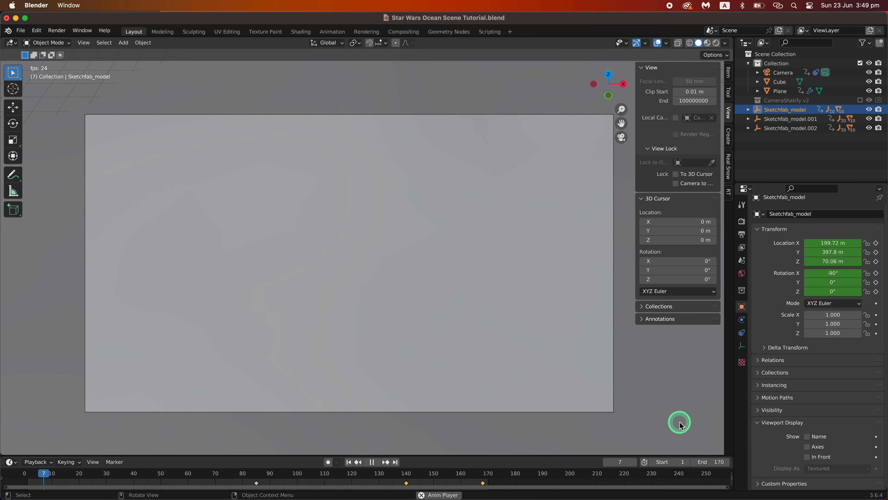
pyautogui.press('space')
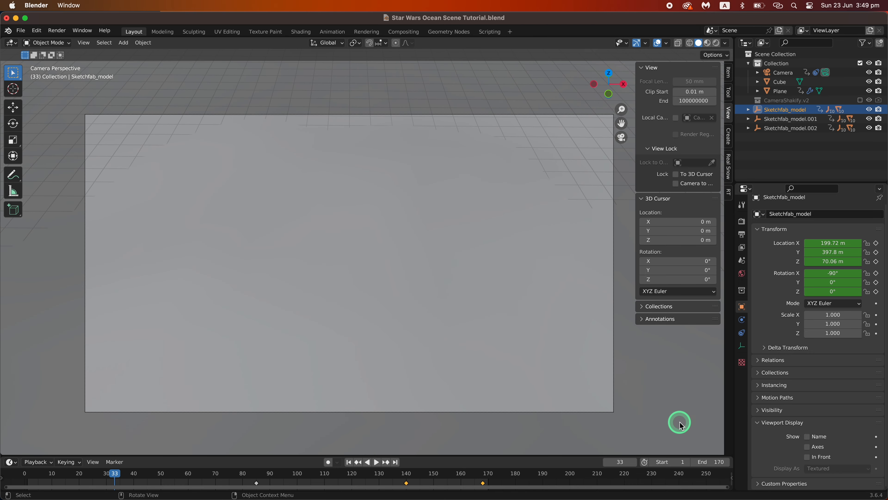
# Step: Set the render output path to the Downloads folder with the file name Tie Fighter Shot
pyautogui.click(742, 234)
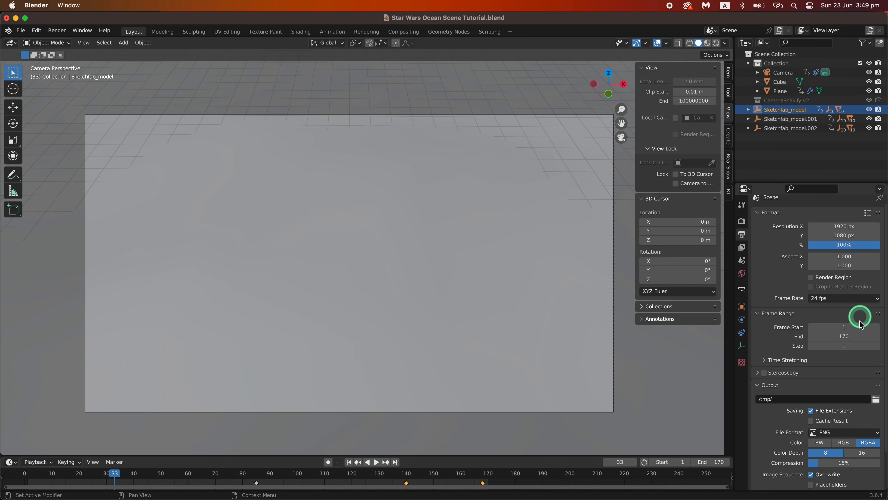
pyautogui.scroll(-3, 785, 363)
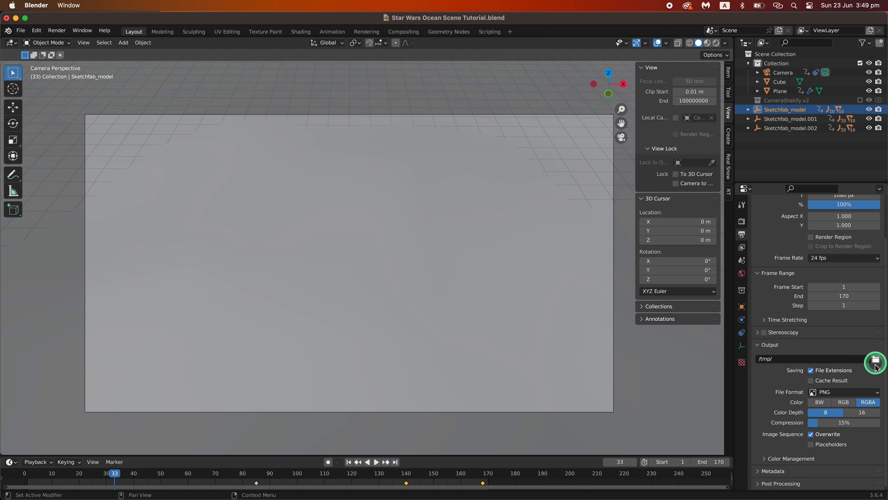
pyautogui.click(876, 361)
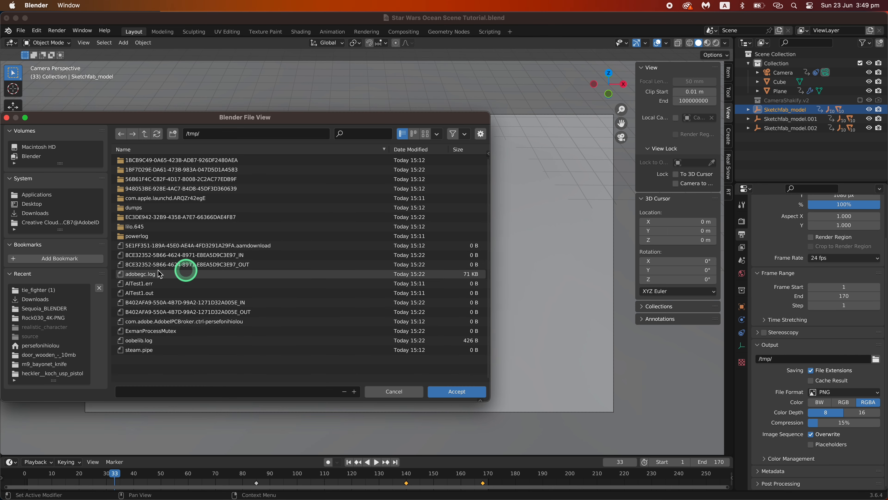
pyautogui.click(35, 212)
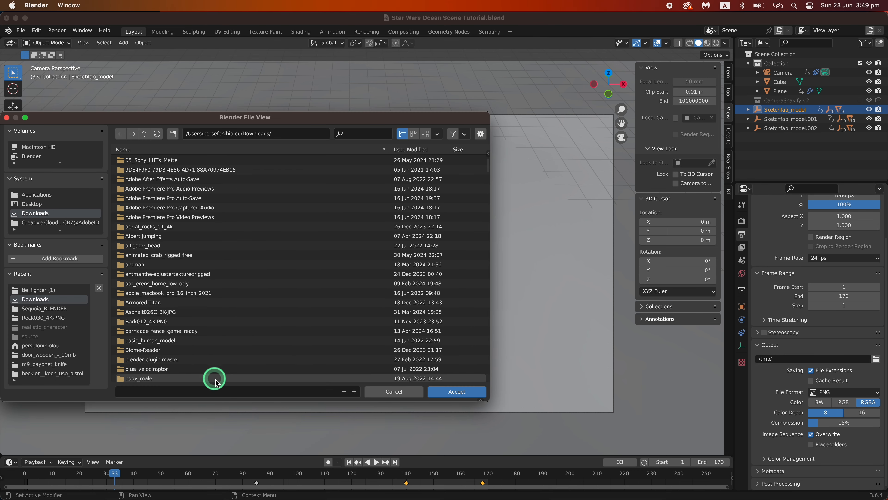
pyautogui.click(220, 391)
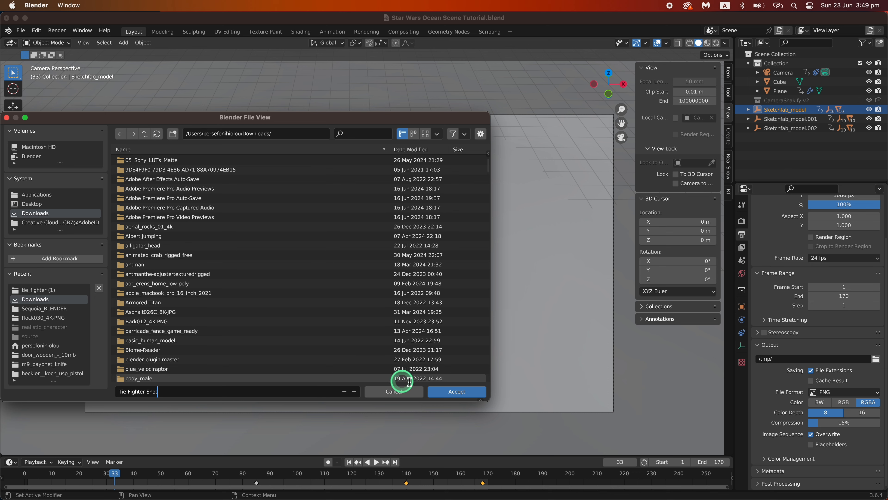
pyautogui.click(457, 391)
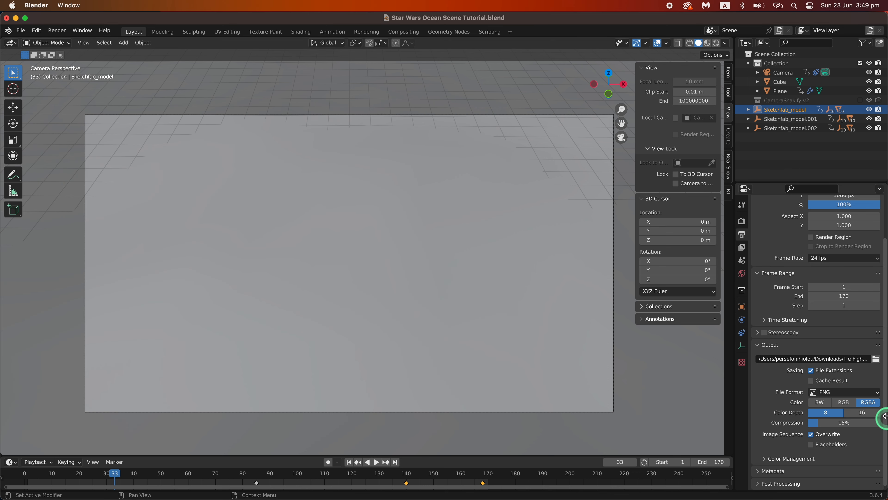
# Step: Set the output file format to FFmpeg Video with an MPEG-4 encoding container
pyautogui.click(856, 392)
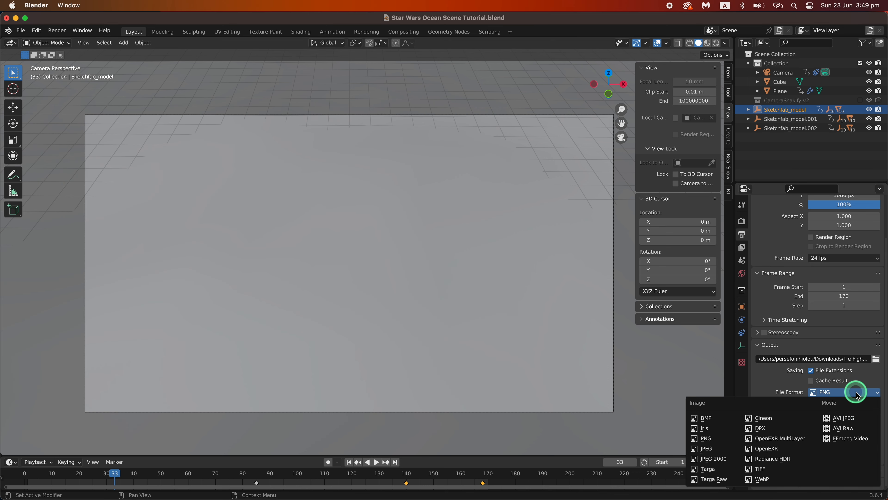
pyautogui.click(853, 439)
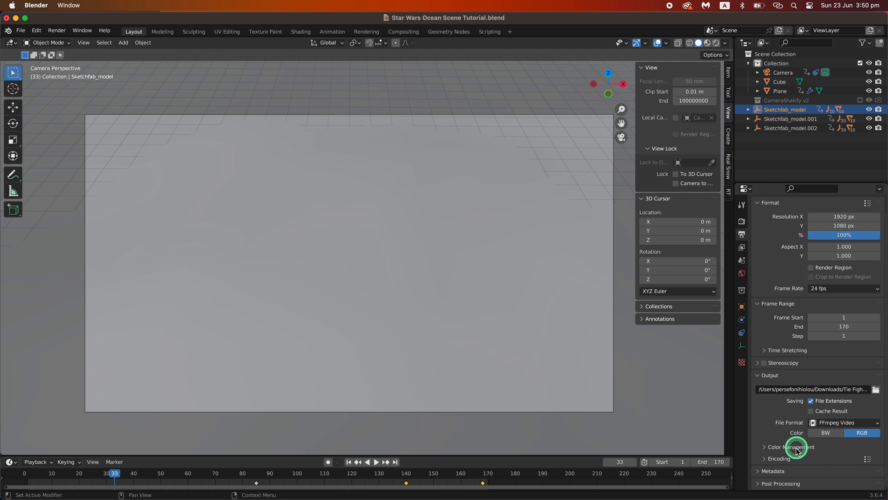
pyautogui.click(766, 447)
pyautogui.scroll(-2, 760, 455)
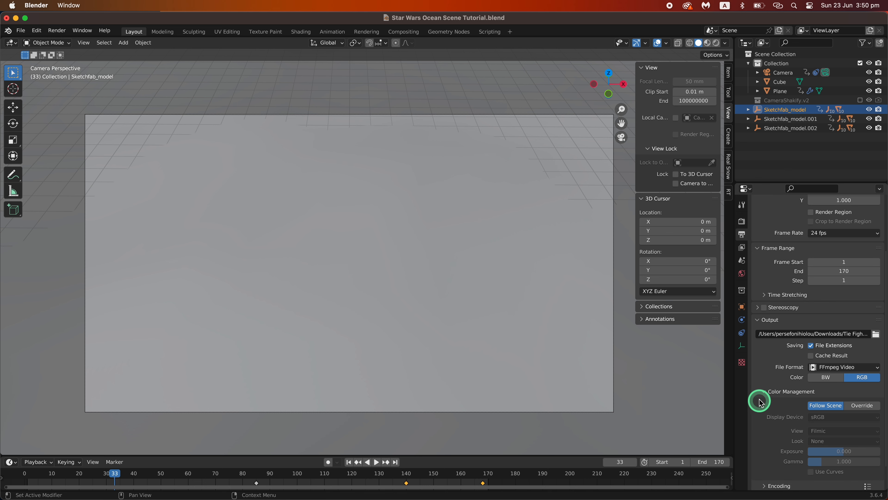
pyautogui.click(758, 403)
pyautogui.click(770, 456)
pyautogui.scroll(-5, 765, 455)
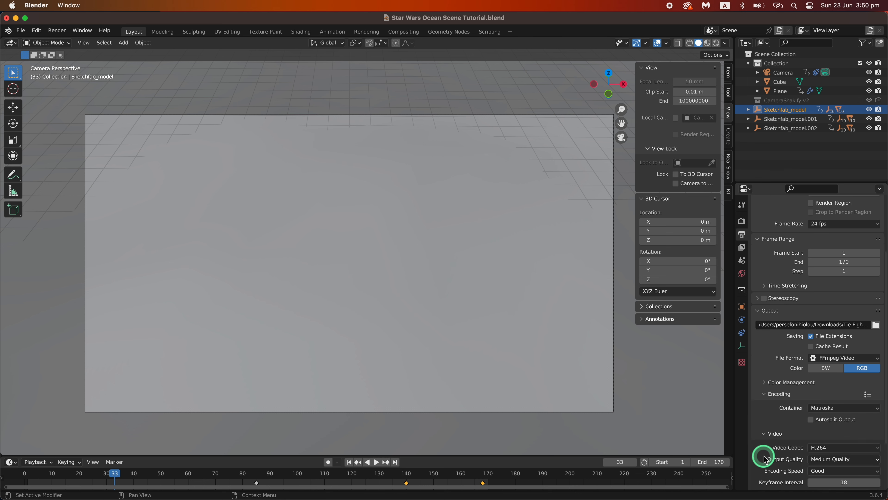
pyautogui.click(828, 362)
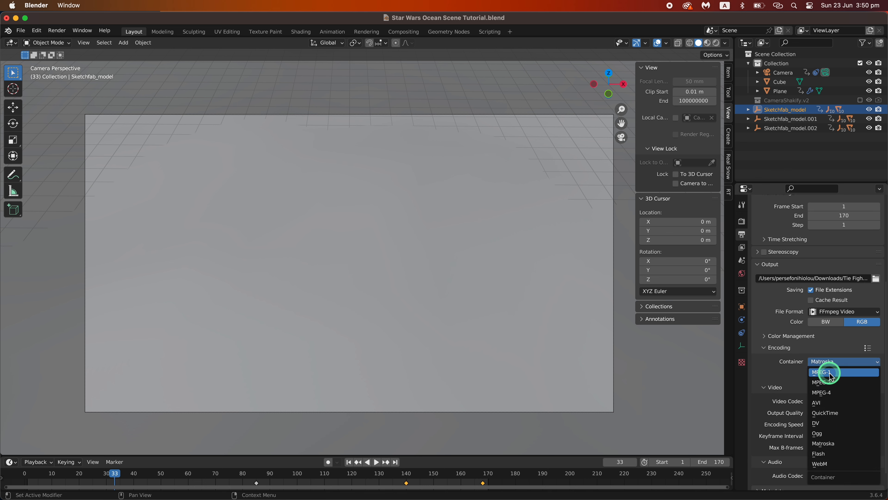
pyautogui.click(845, 393)
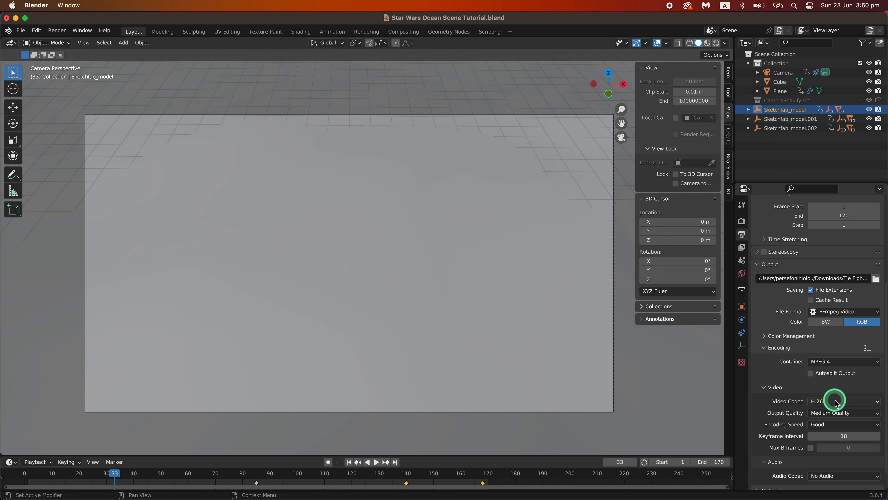
# Step: Set the video encoding's output quality to High Quality
pyautogui.scroll(-1, 783, 427)
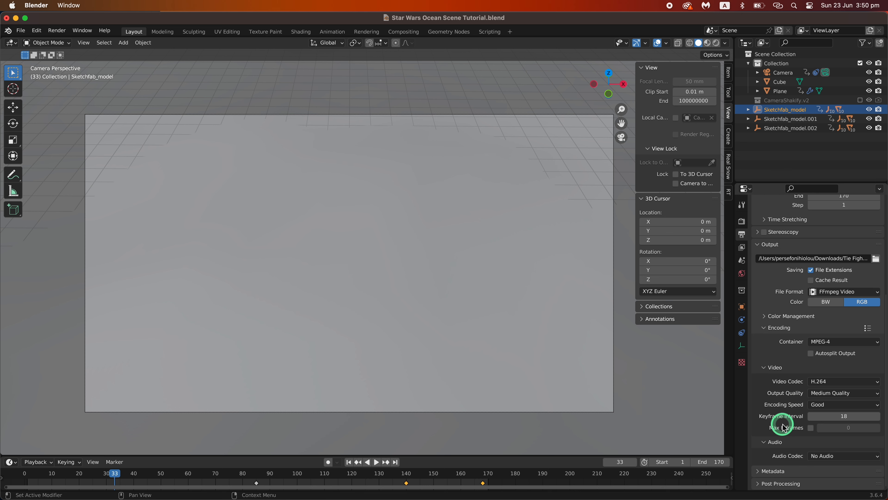
pyautogui.click(821, 394)
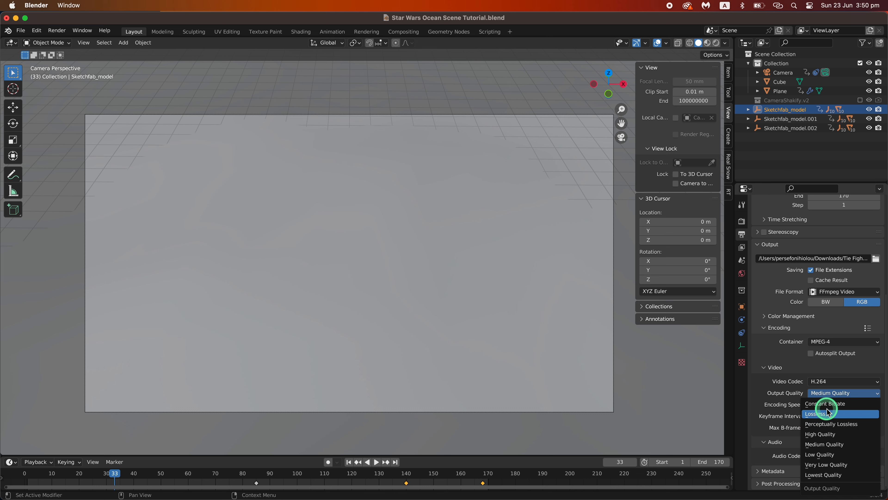
pyautogui.click(828, 435)
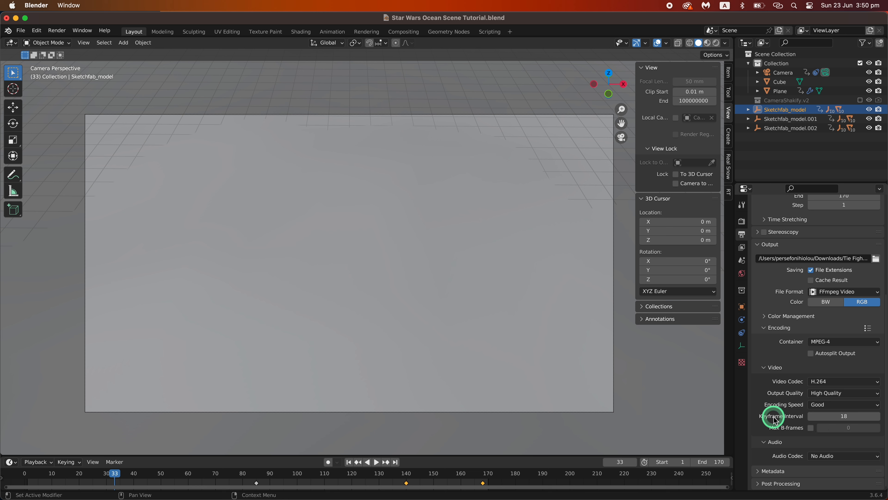
# Step: Enable Simplify and Motion Blur in the scene's Cycles render settings
pyautogui.scroll(8, 774, 416)
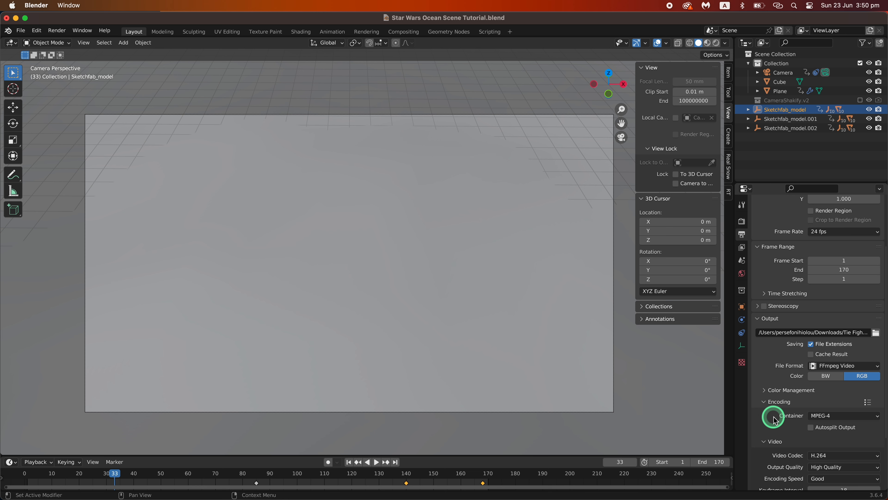
pyautogui.click(742, 219)
pyautogui.scroll(-5, 823, 485)
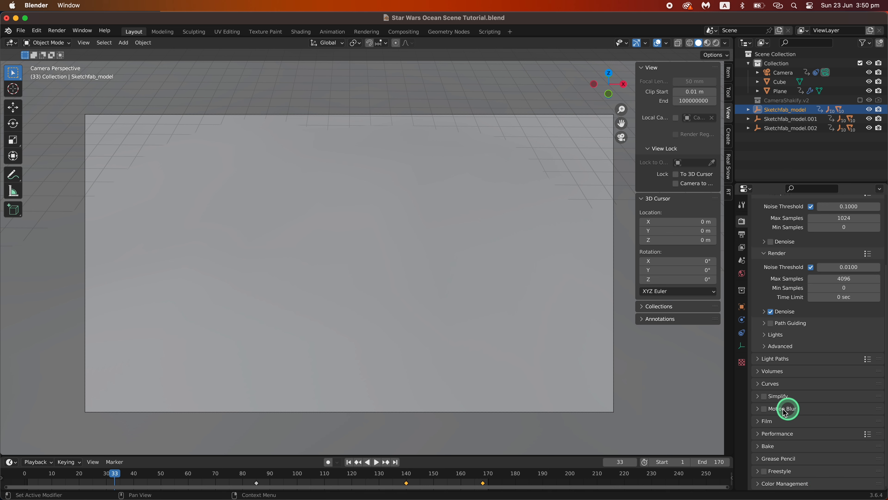
pyautogui.click(764, 396)
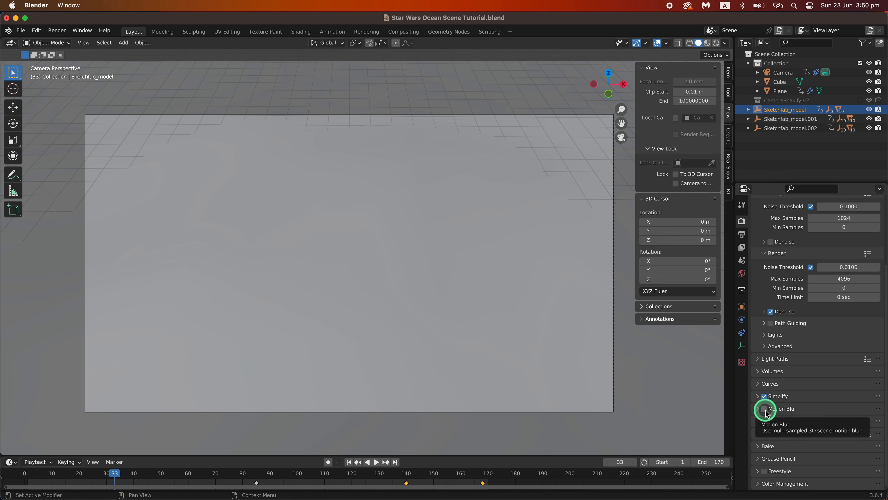
pyautogui.click(764, 408)
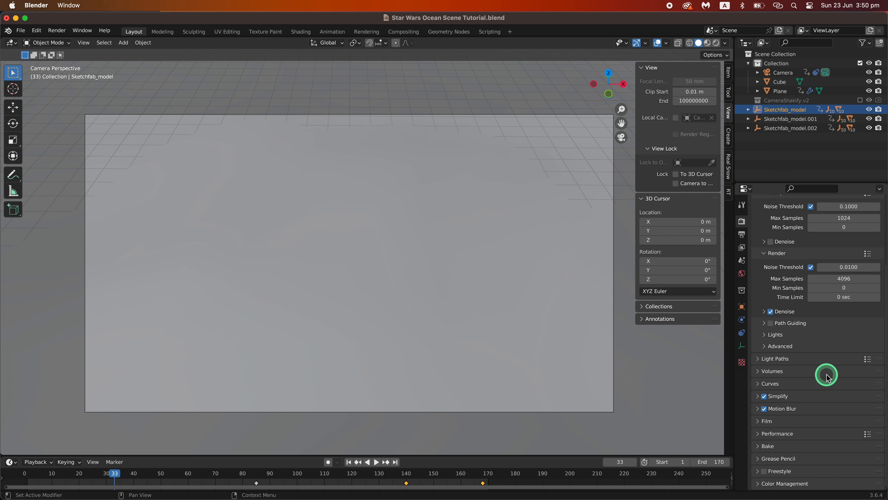
# Step: Reduce the maximum samples for final Cycles renders to 128
pyautogui.scroll(5, 826, 350)
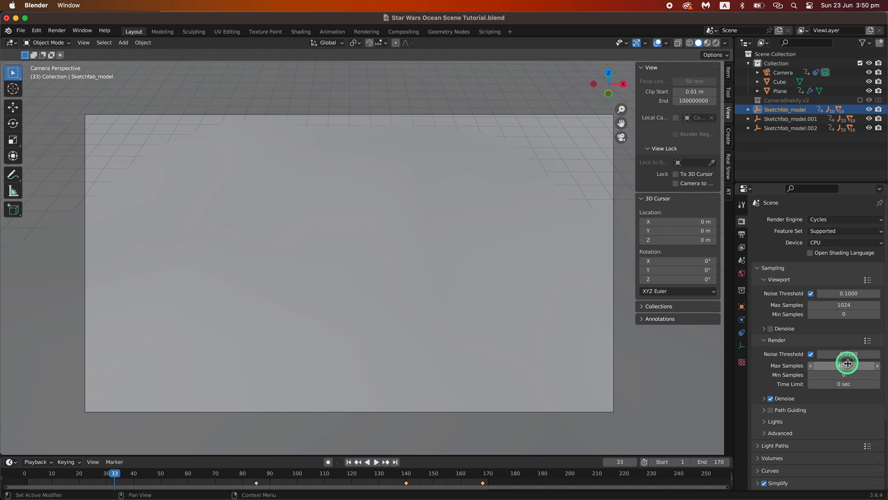
pyautogui.click(848, 364)
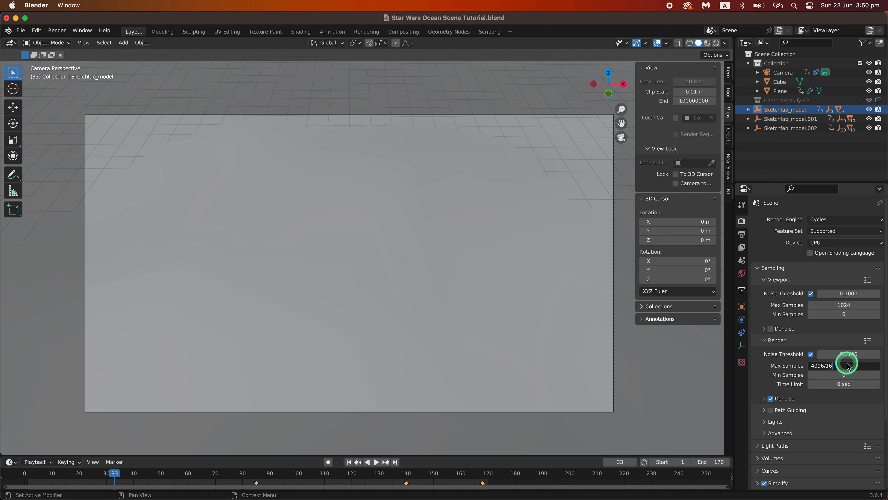
pyautogui.write('/16')
pyautogui.press('Return')
pyautogui.click(860, 369)
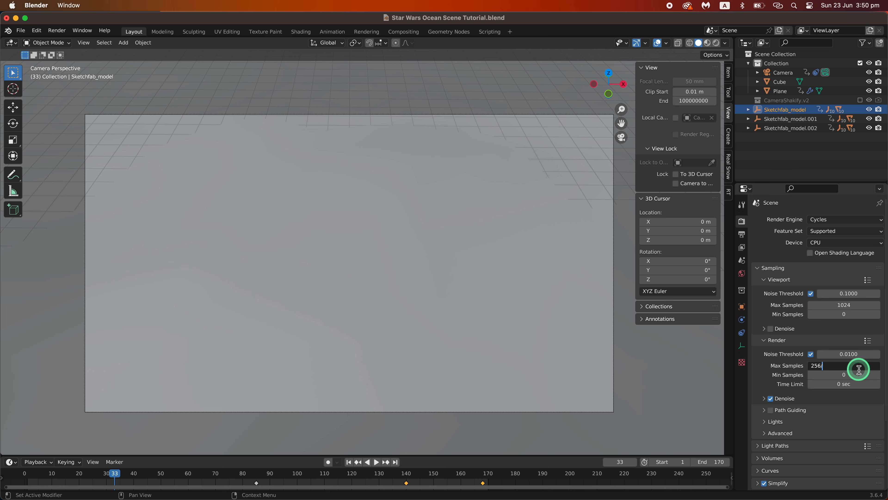
pyautogui.write('/2')
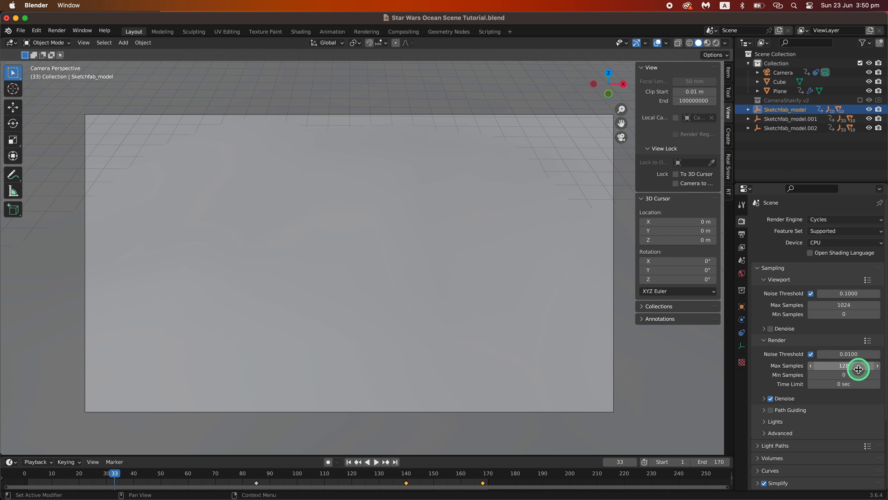
pyautogui.press('Return')
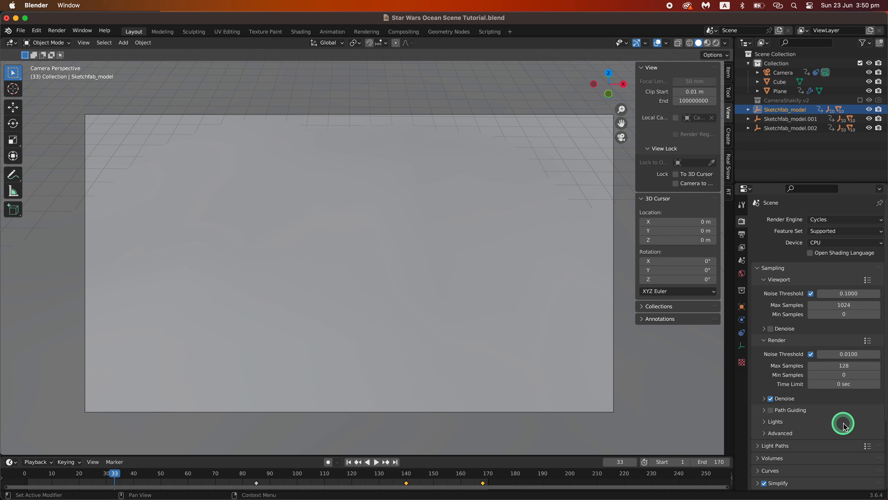
# Step: Render the full animation to the configured video output
pyautogui.click(57, 30)
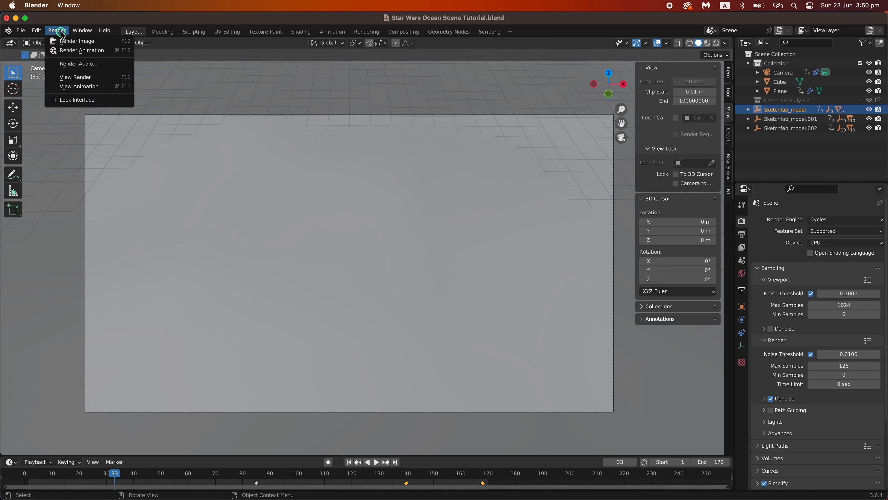
pyautogui.click(81, 52)
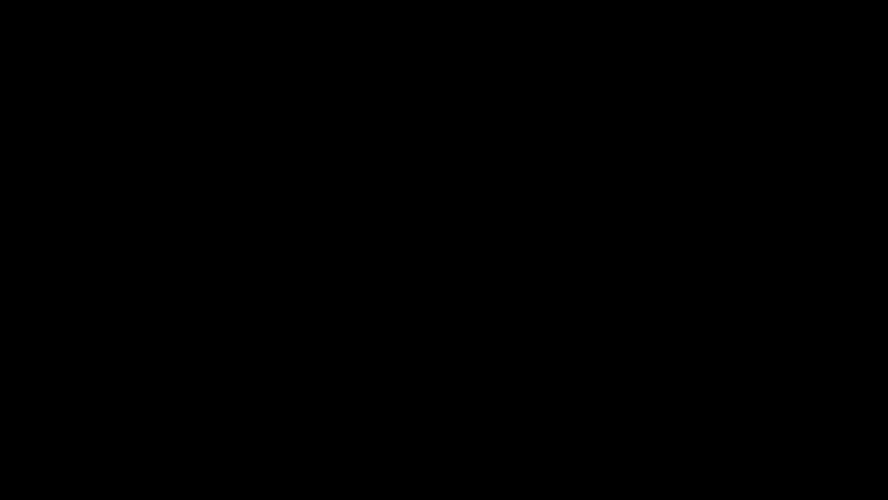